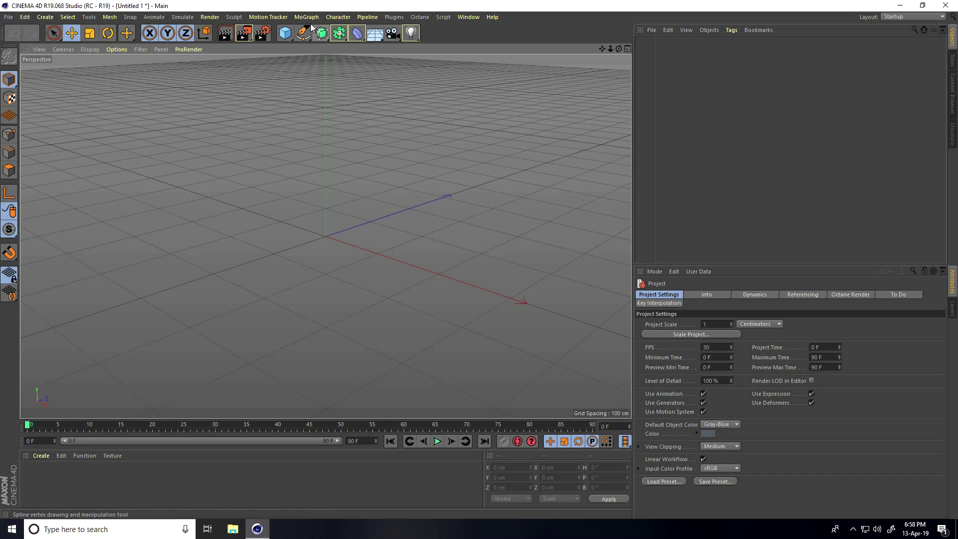
- Add a MoText object, change its text to TEXT and set its alignment to Middle
click(307, 17)
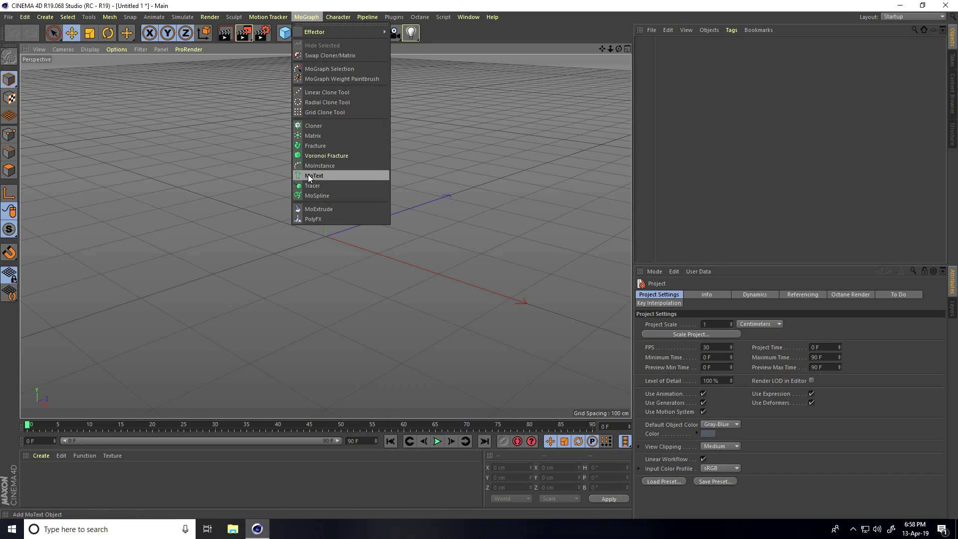
click(337, 176)
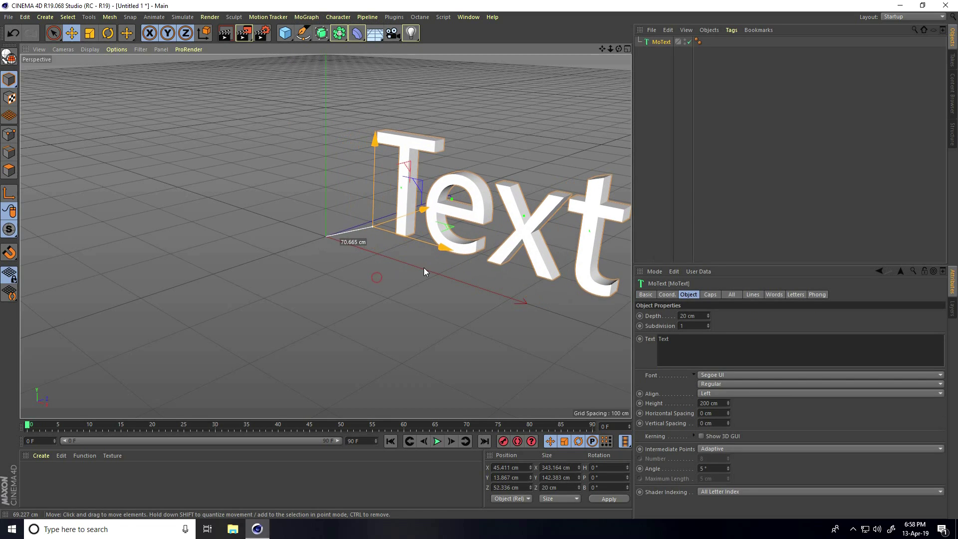
double_click(703, 341)
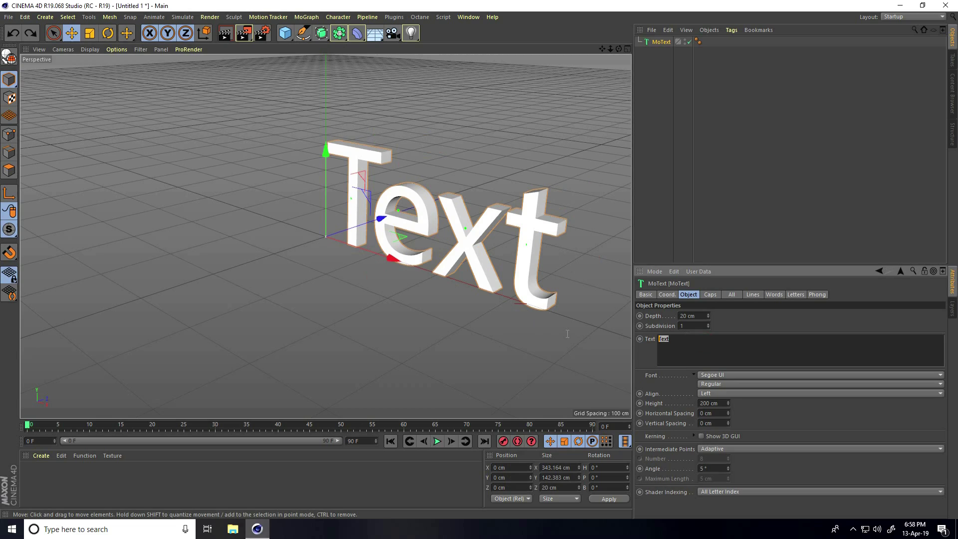
text(TEXT)
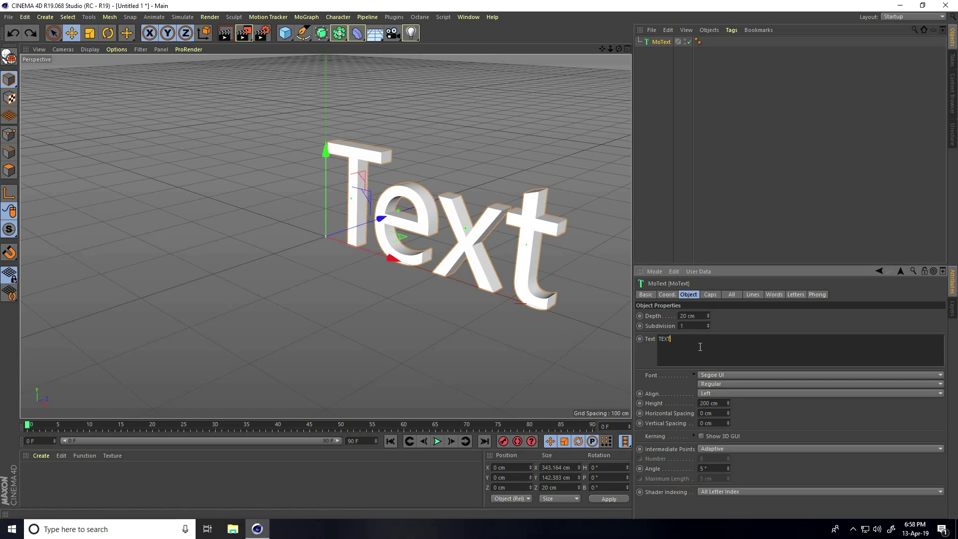
click(704, 393)
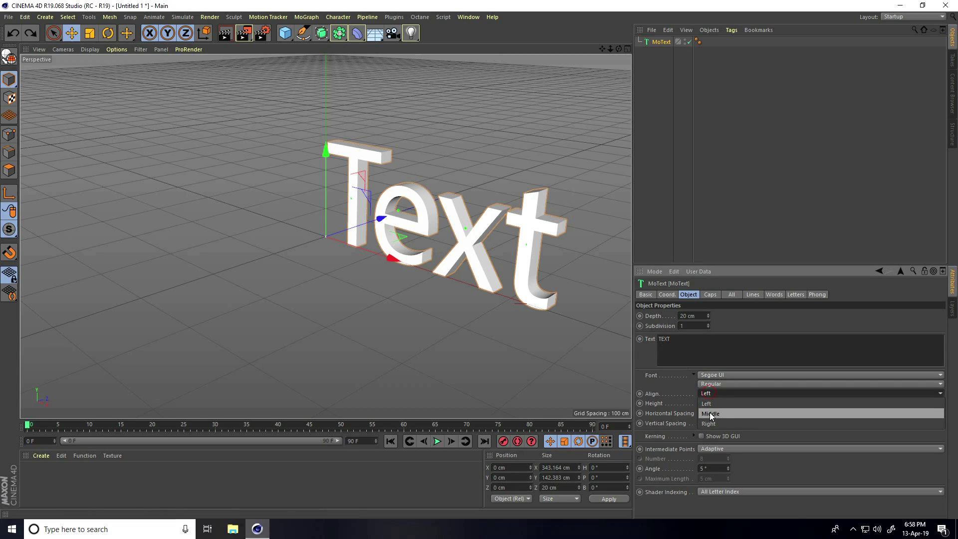
click(709, 412)
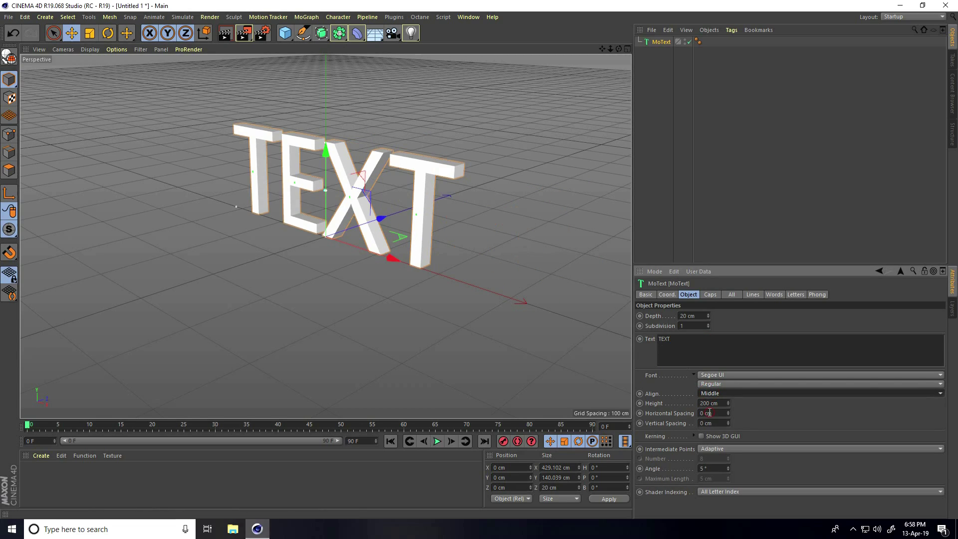
- Set the MoText font to Arial Black
click(722, 375)
scroll(721, 375, up, 10)
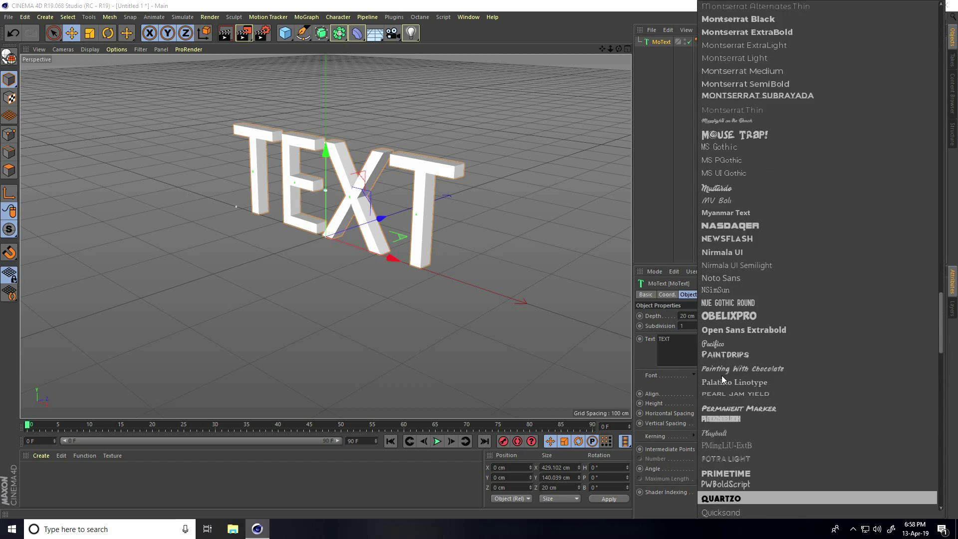
scroll(721, 375, up, 20)
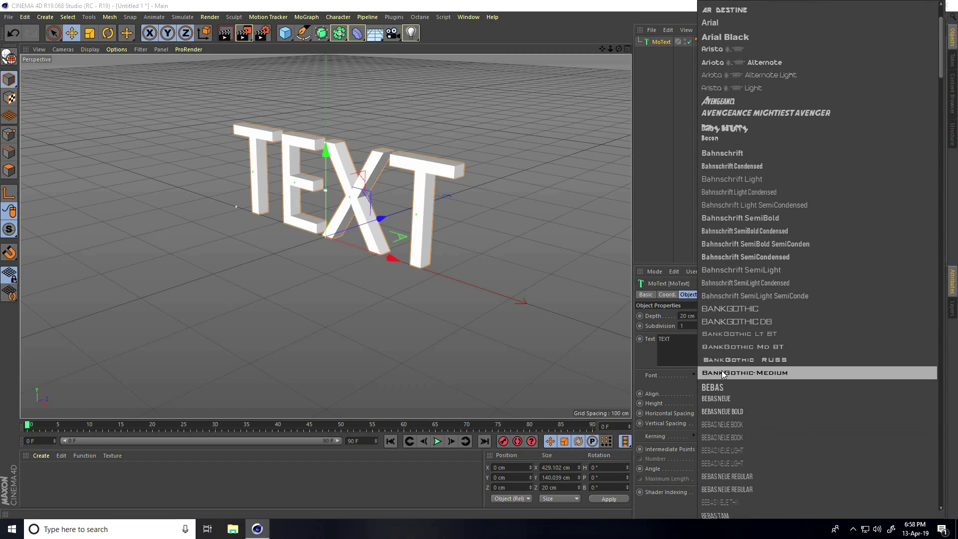
click(724, 125)
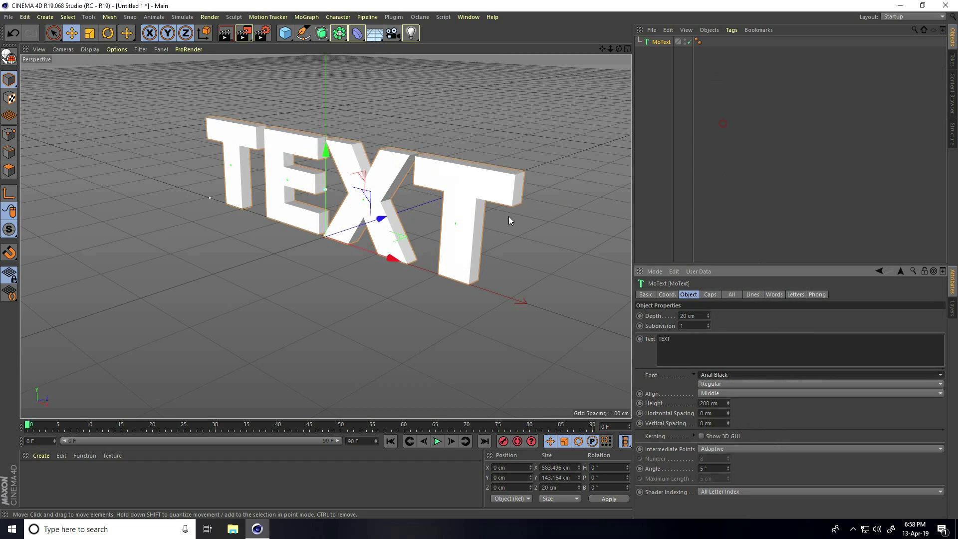
- Set the MoText height to 100 cm
alt+drag(464, 244, 416, 247)
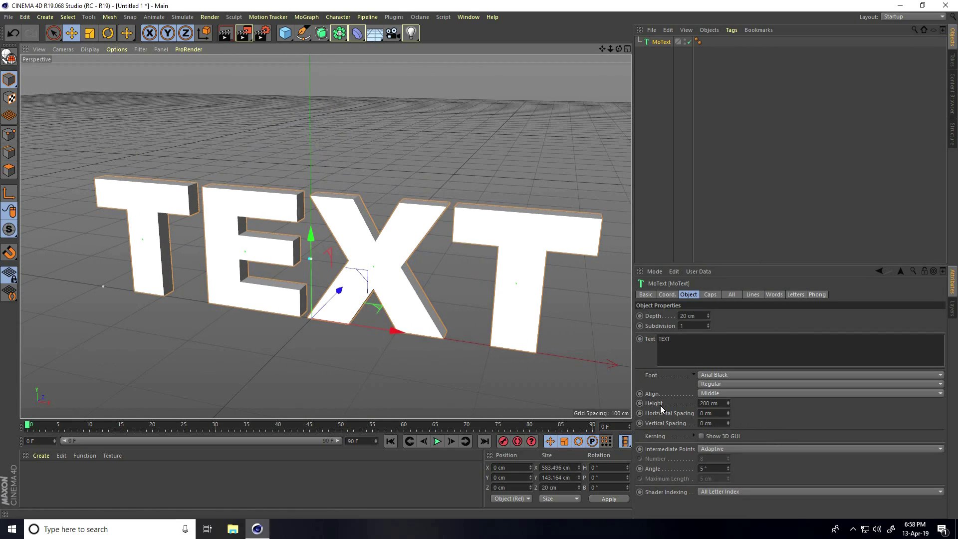
click(718, 403)
text(100)
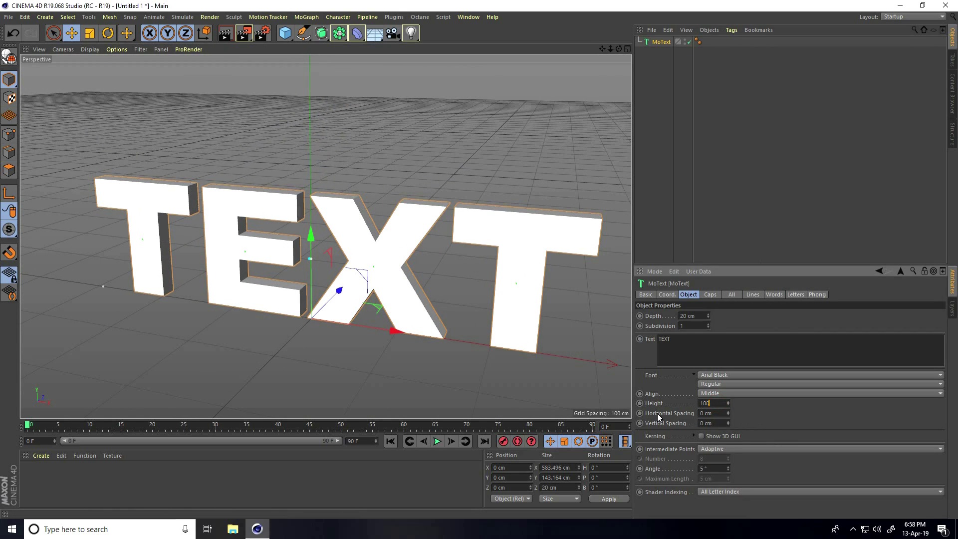
key(Return)
- Set the MoText extrusion depth to 40 cm
scroll(322, 311, up, 5)
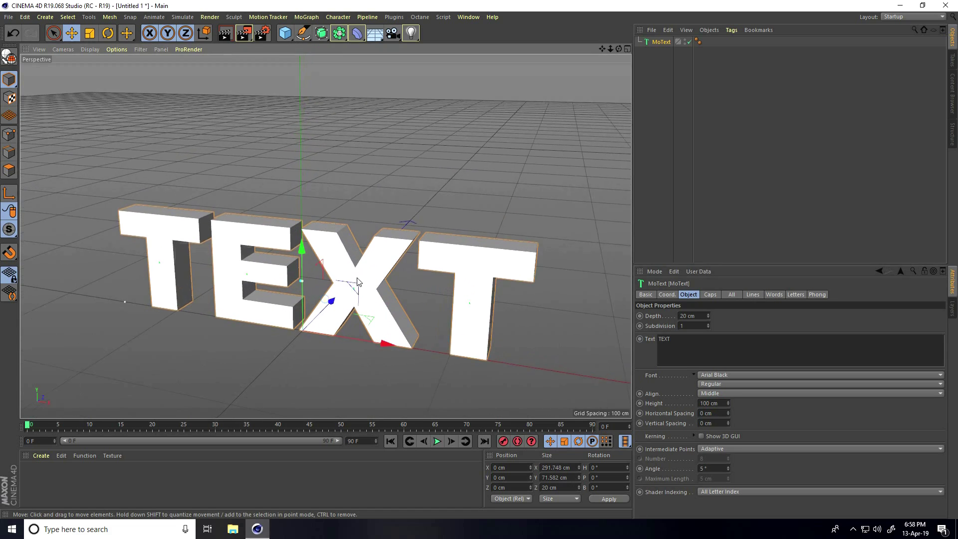
alt+drag(321, 311, 360, 315)
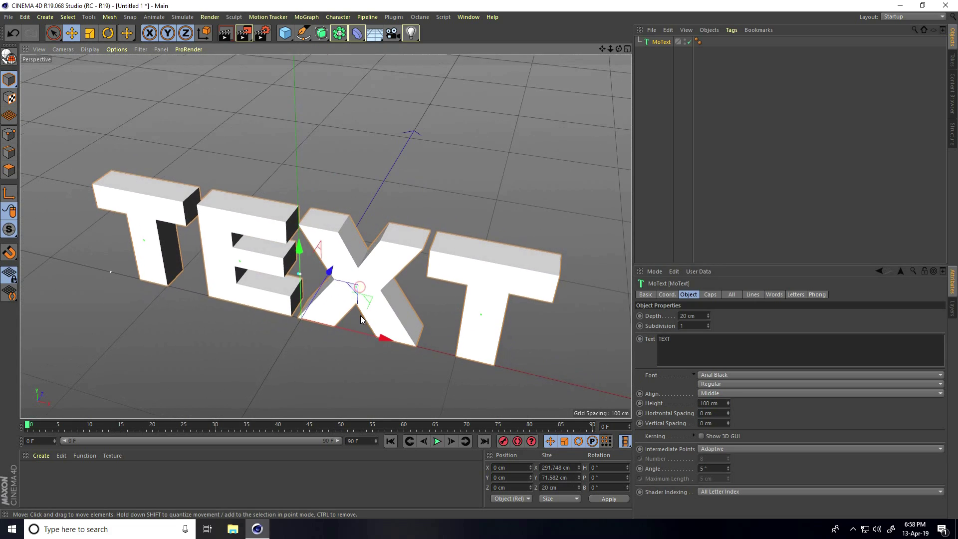
click(699, 316)
text(40)
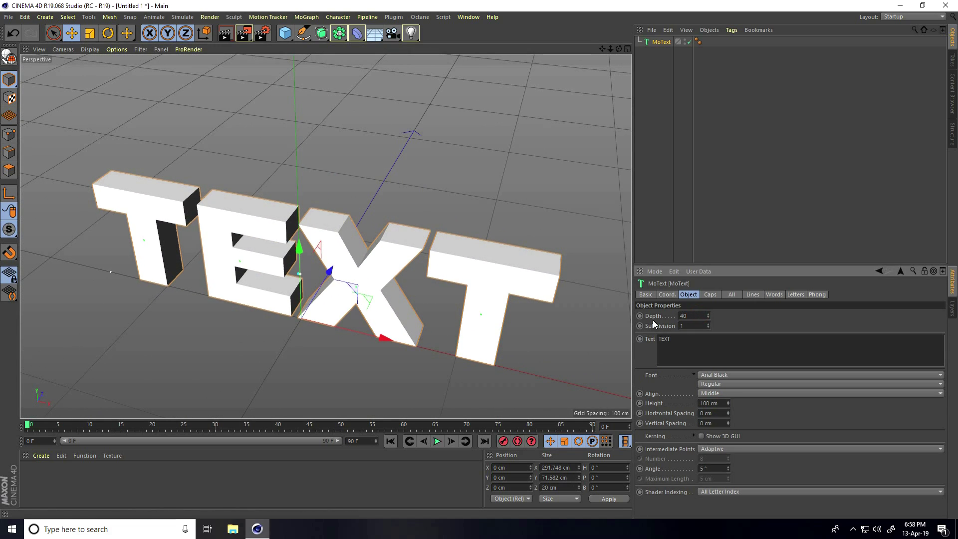
key(Return)
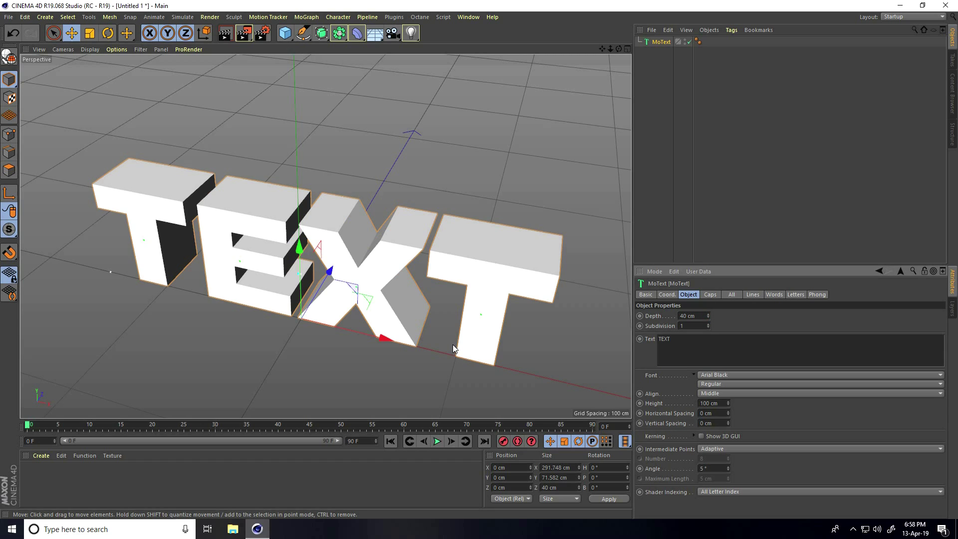
alt+drag(453, 344, 446, 319)
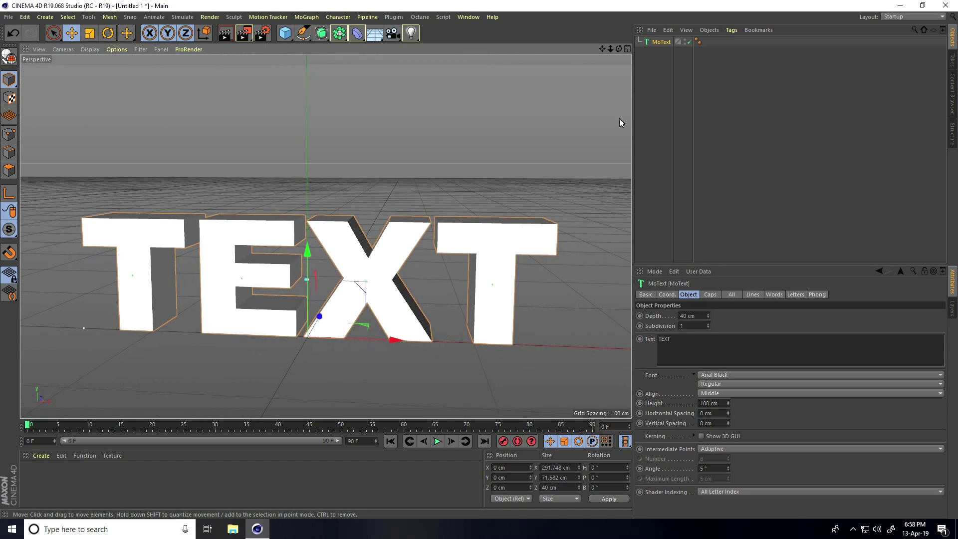
- Make the MoText editable and merge it with its children using Connect Objects + Delete, hiding the merged object in both editor and renderer
click(10, 59)
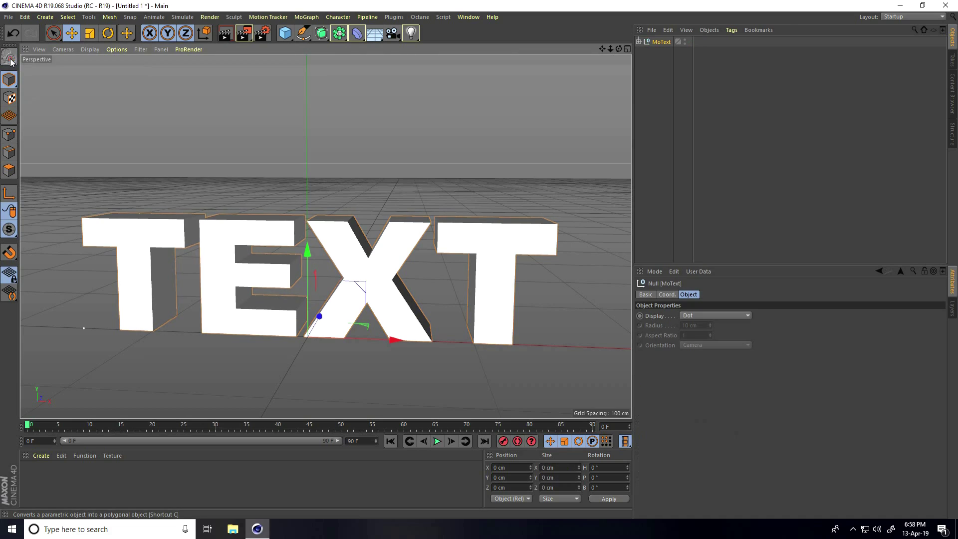
right_click(659, 44)
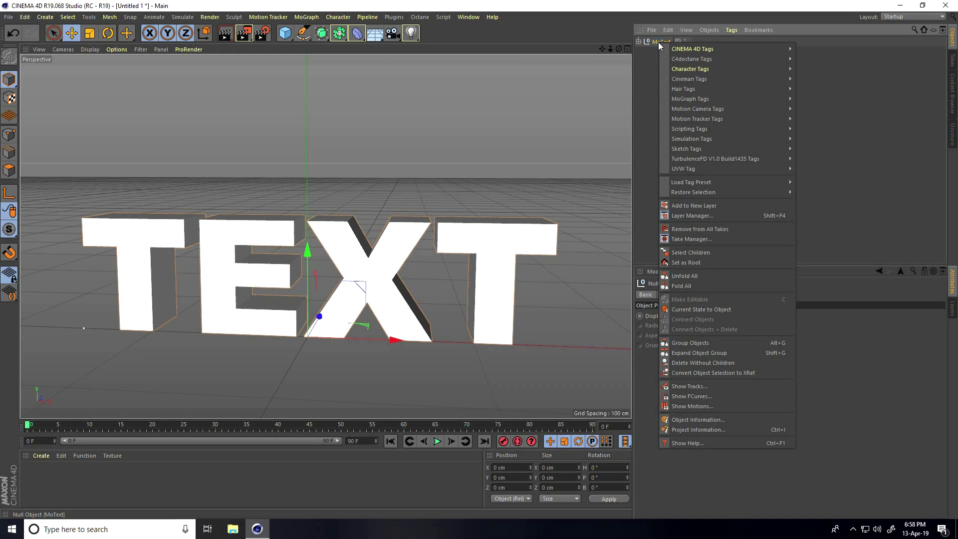
click(708, 253)
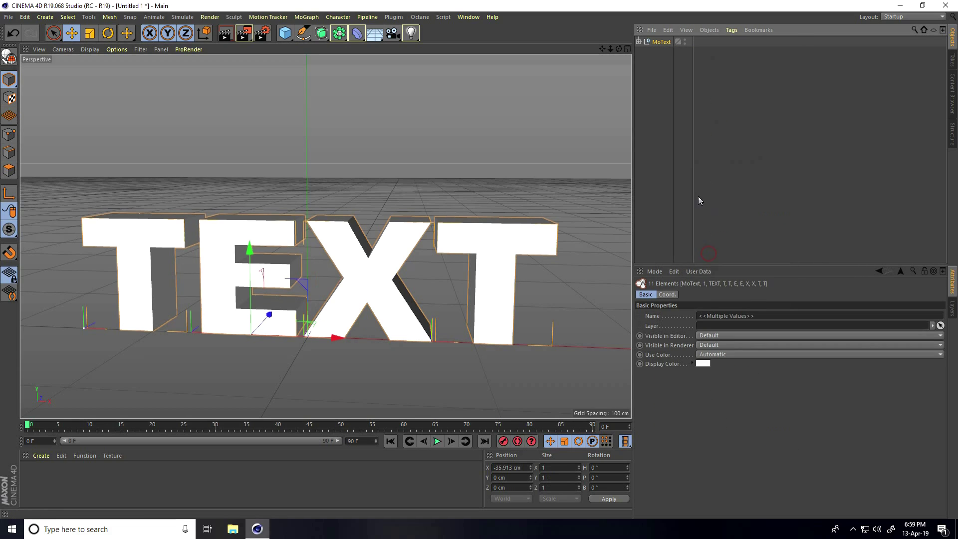
right_click(654, 42)
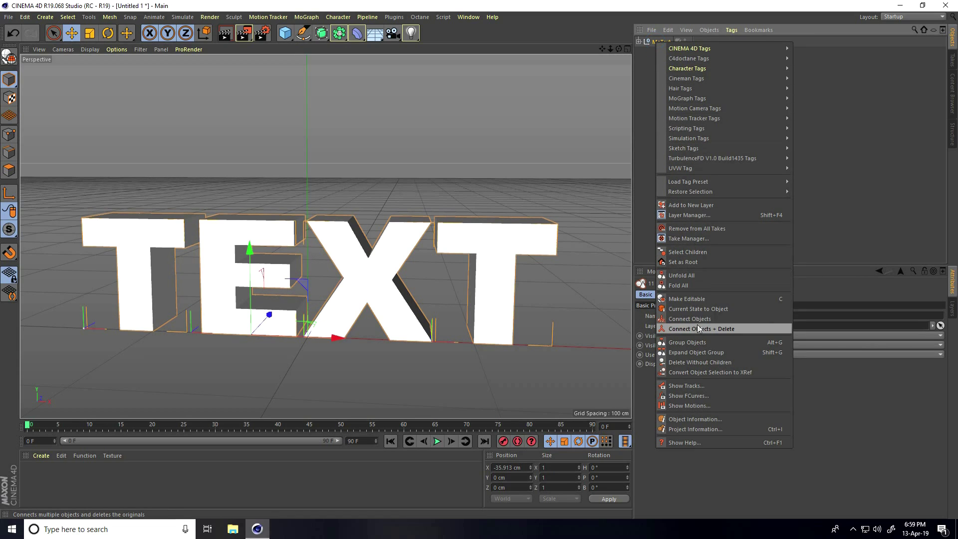
click(740, 328)
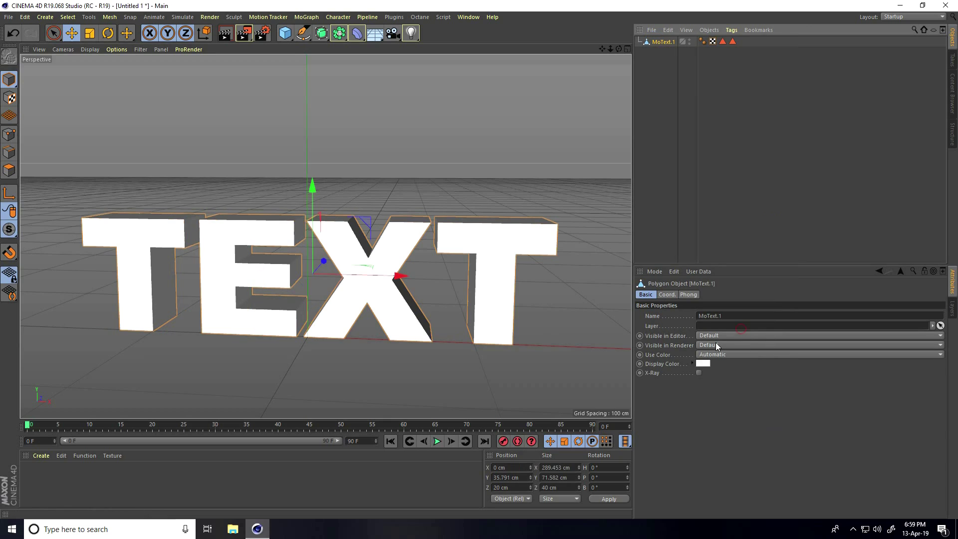
scroll(344, 300, up, 5)
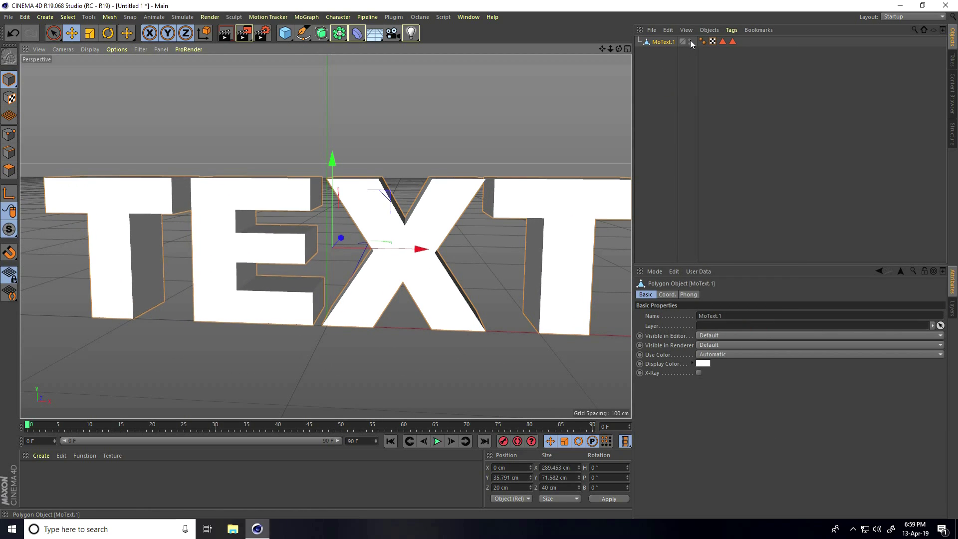
alt+double_click(689, 42)
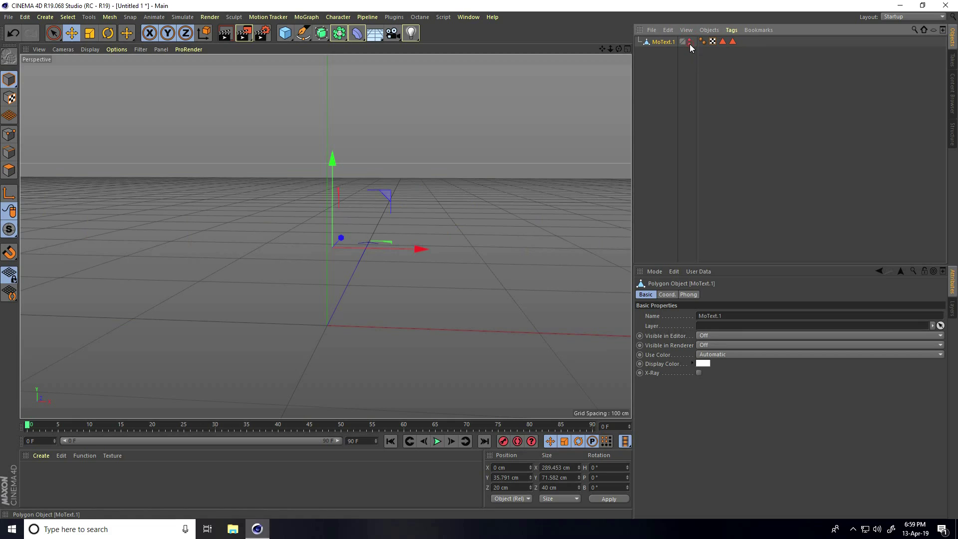
- Add a cube primitive and set its X, Y and Z sizes to 5 cm each
click(289, 35)
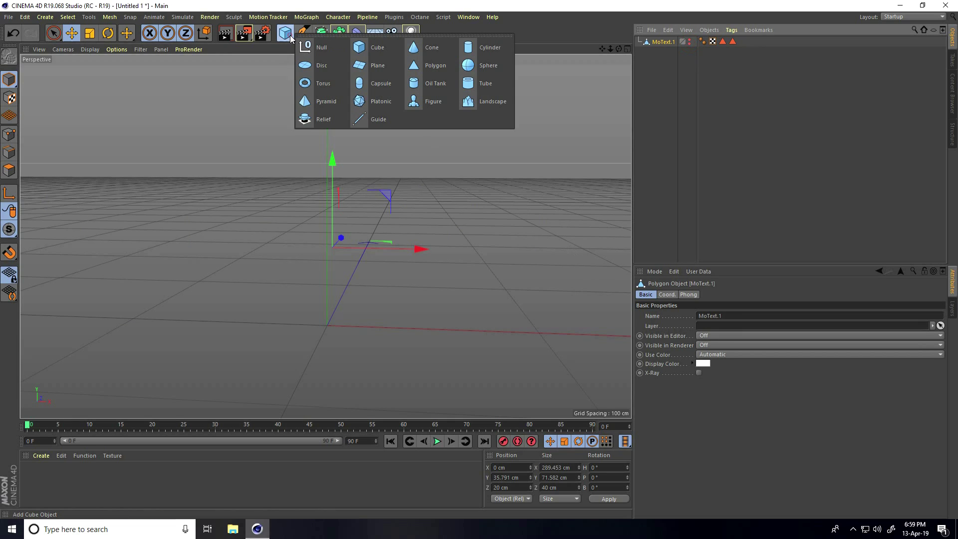
click(376, 49)
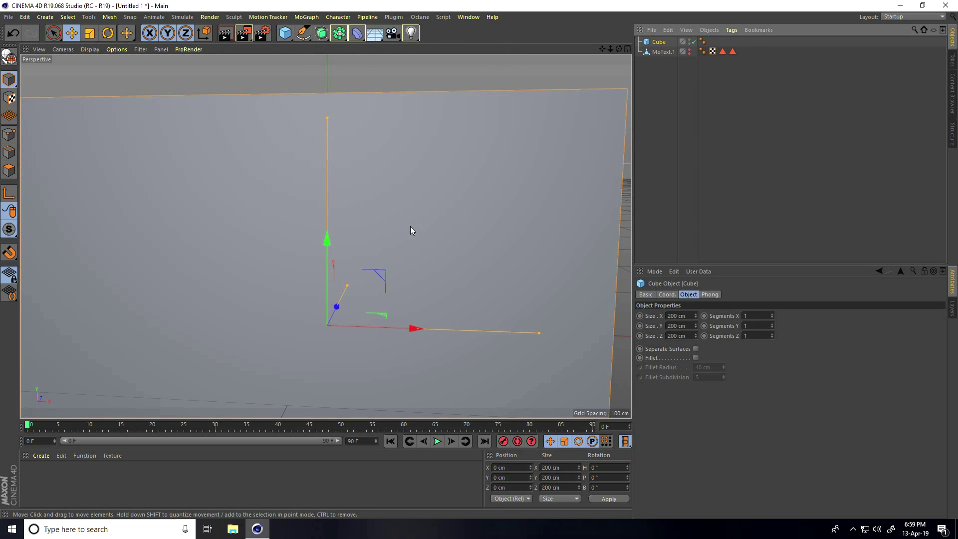
click(685, 316)
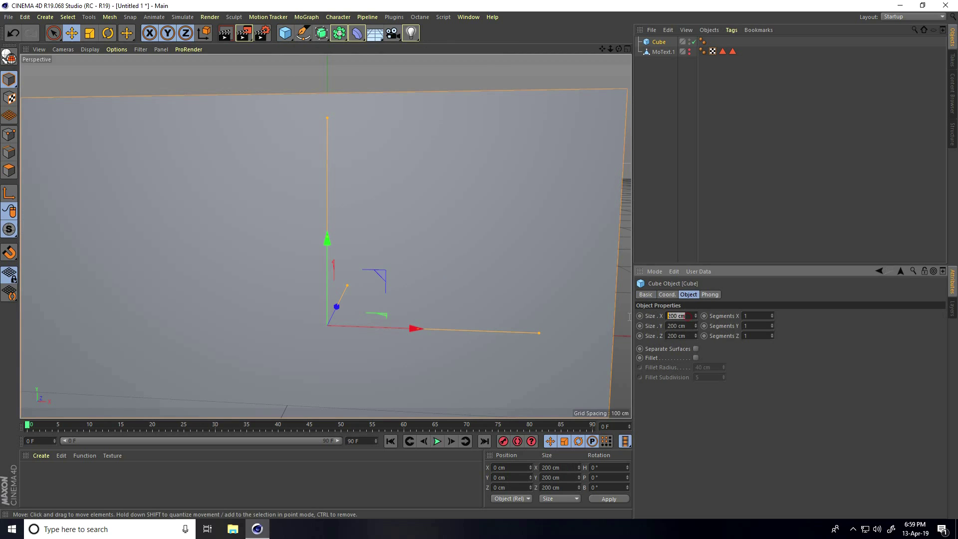
text(5)
key(Tab)
text(5)
key(Tab)
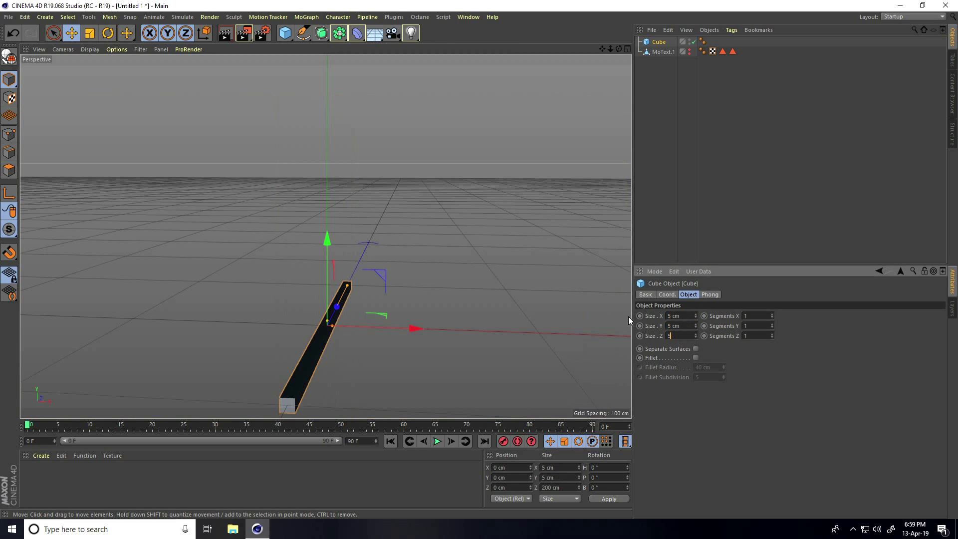
text(5)
key(Return)
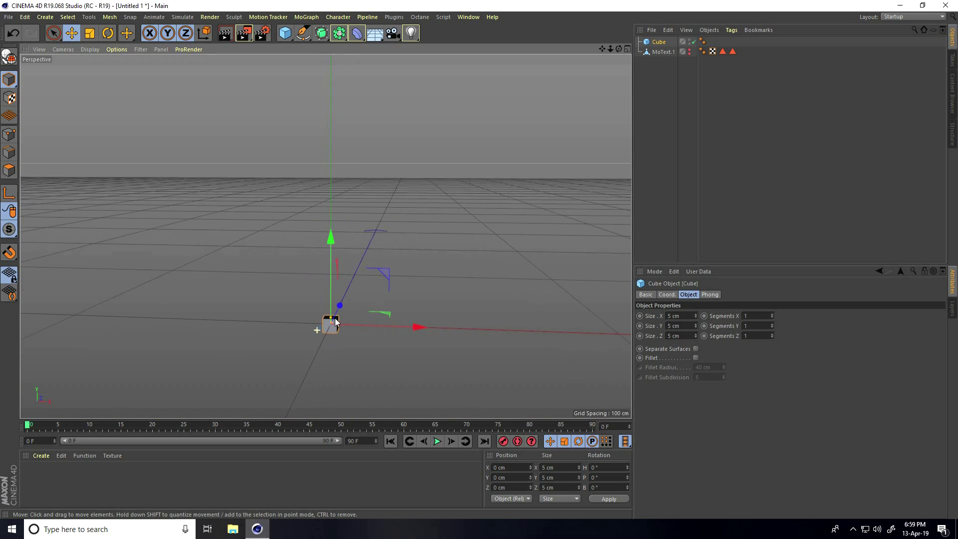
- Deselect the small cube and switch the viewport display to Gouraud Shading (Lines)
scroll(324, 331, up, 5)
click(420, 297)
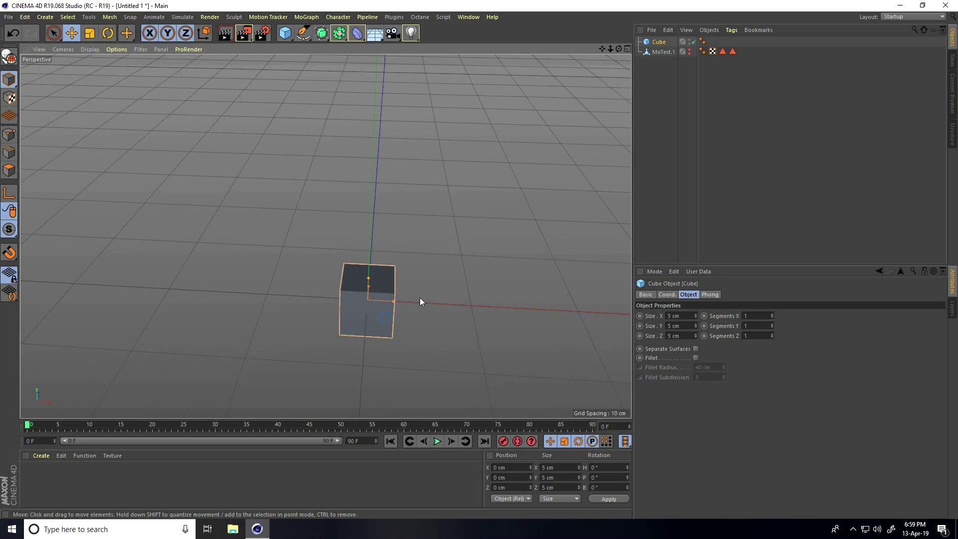
click(391, 324)
click(407, 330)
click(89, 49)
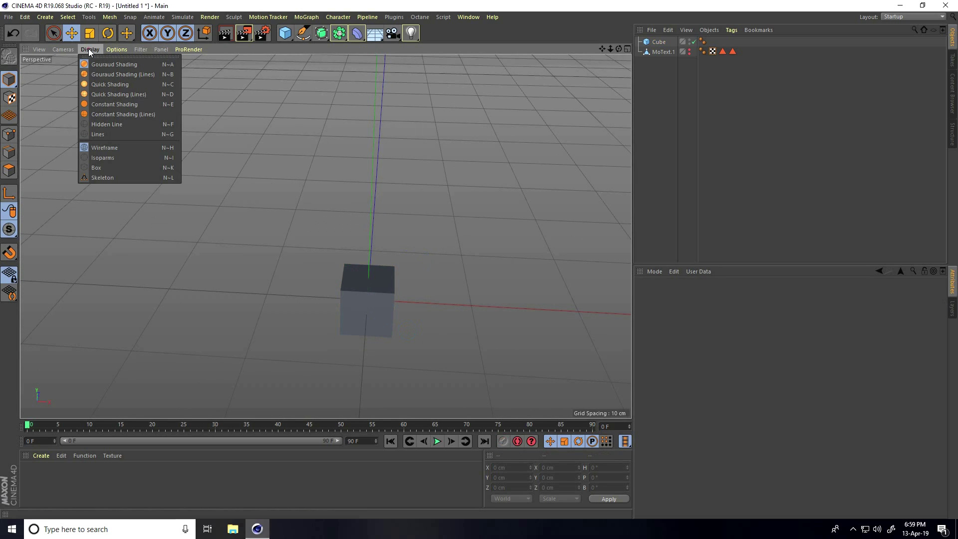
click(114, 74)
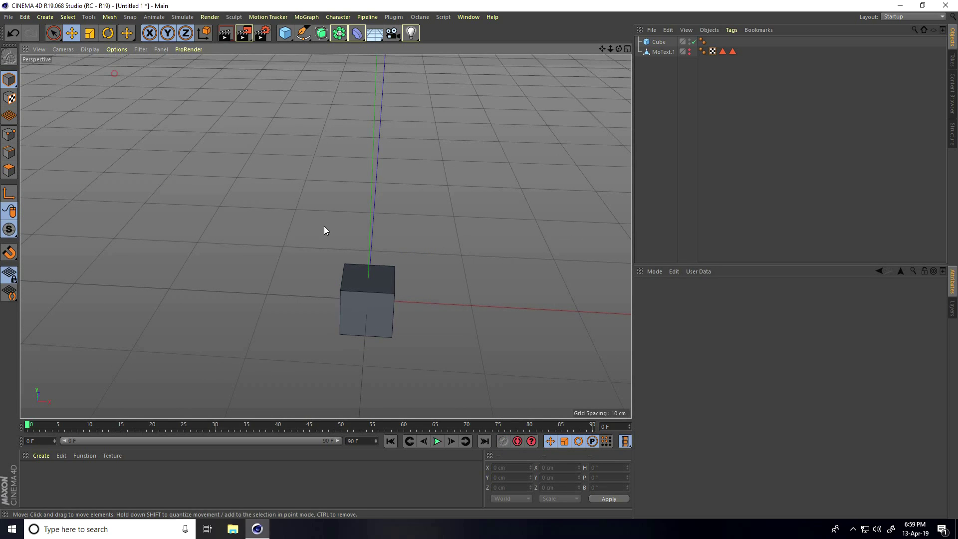
- Enable Fillet on the cube and set its fillet radius to 0.5 cm
scroll(393, 325, up, 2)
click(375, 304)
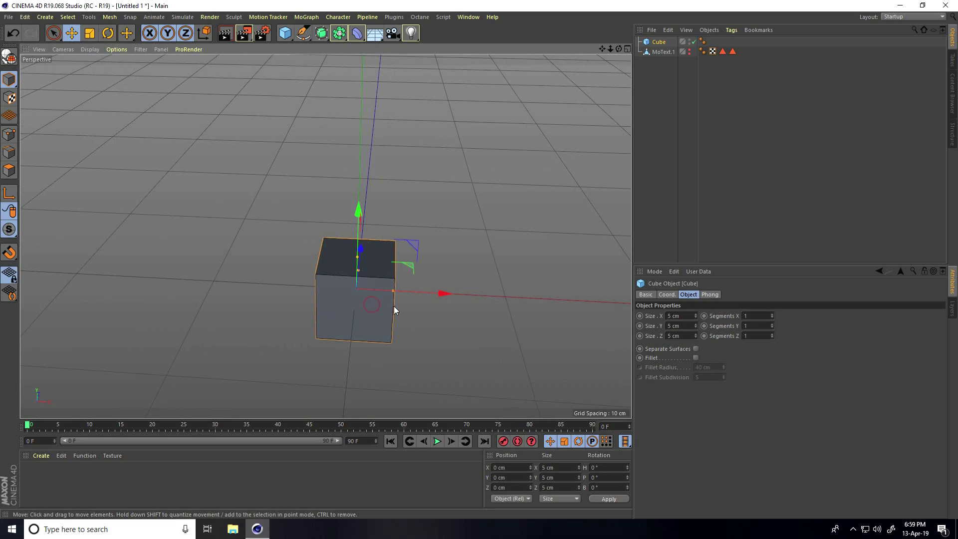
click(696, 358)
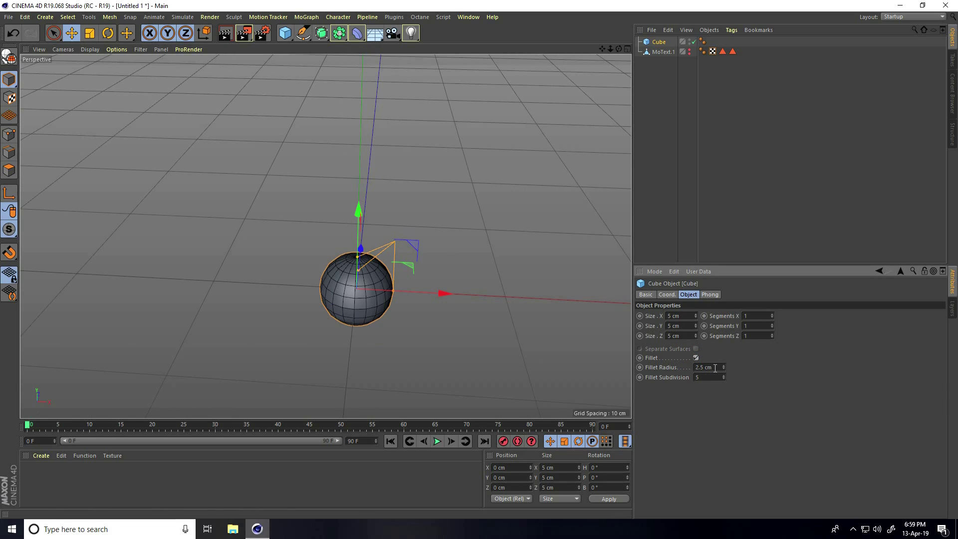
drag(714, 368, 663, 370)
text(0.5)
key(Return)
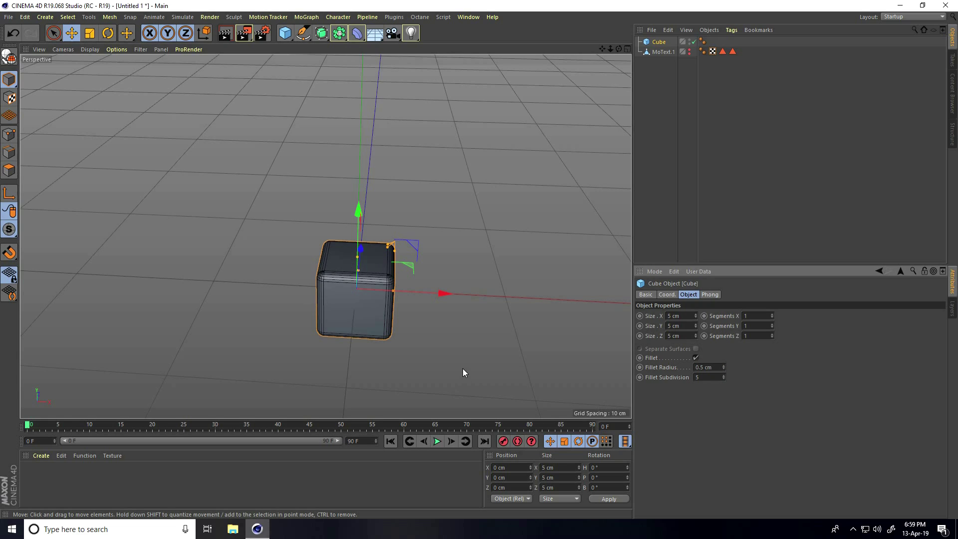
- Add a Cloner, make the cube its child and set the cloning mode to Grid Array
click(304, 17)
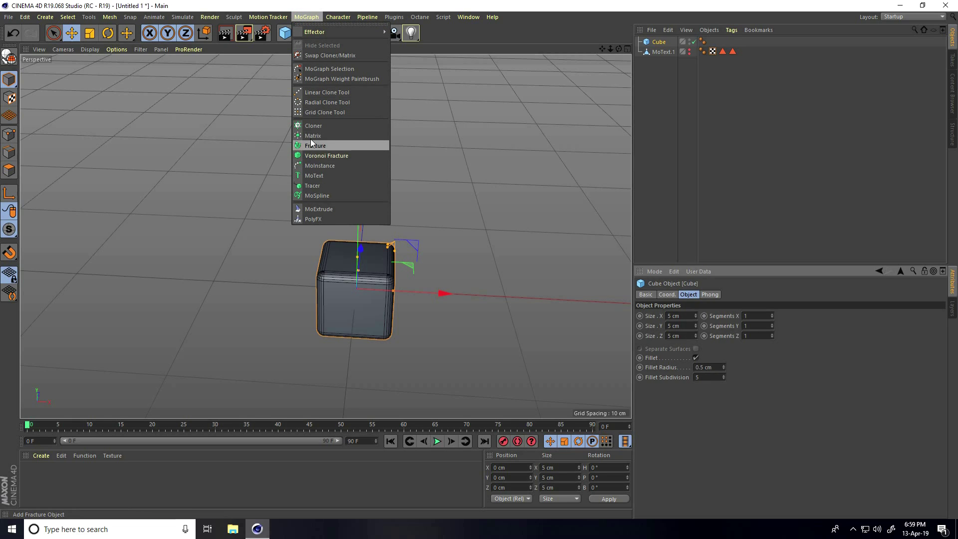
click(311, 125)
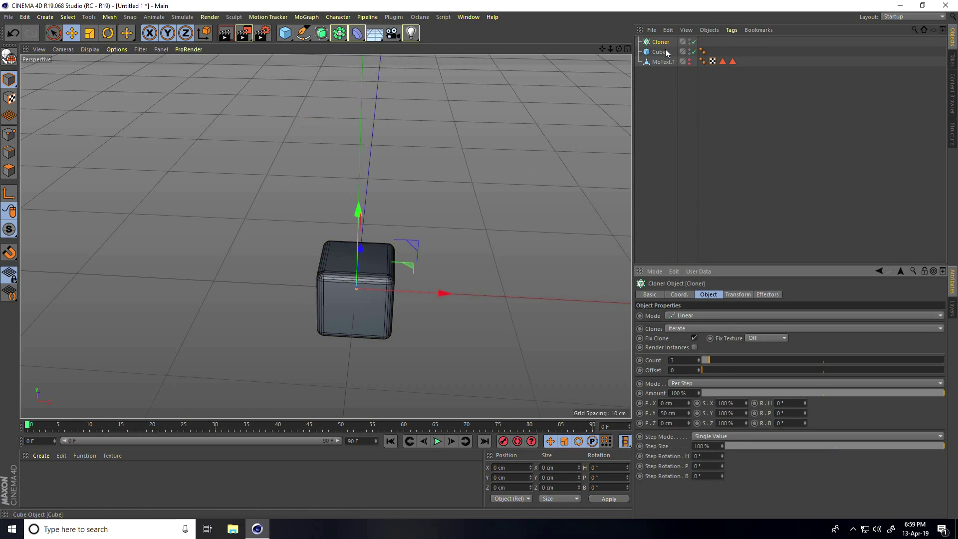
drag(663, 51, 659, 45)
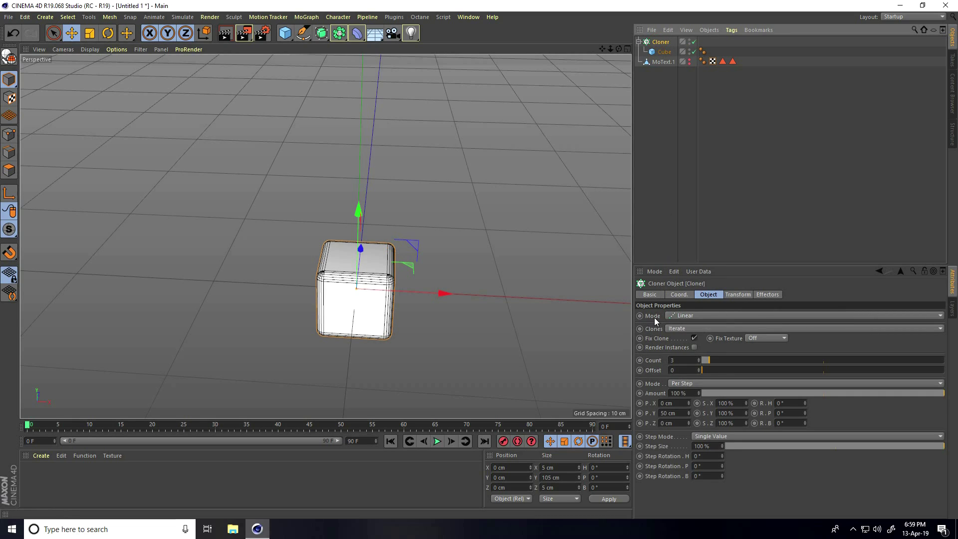
click(672, 316)
click(690, 354)
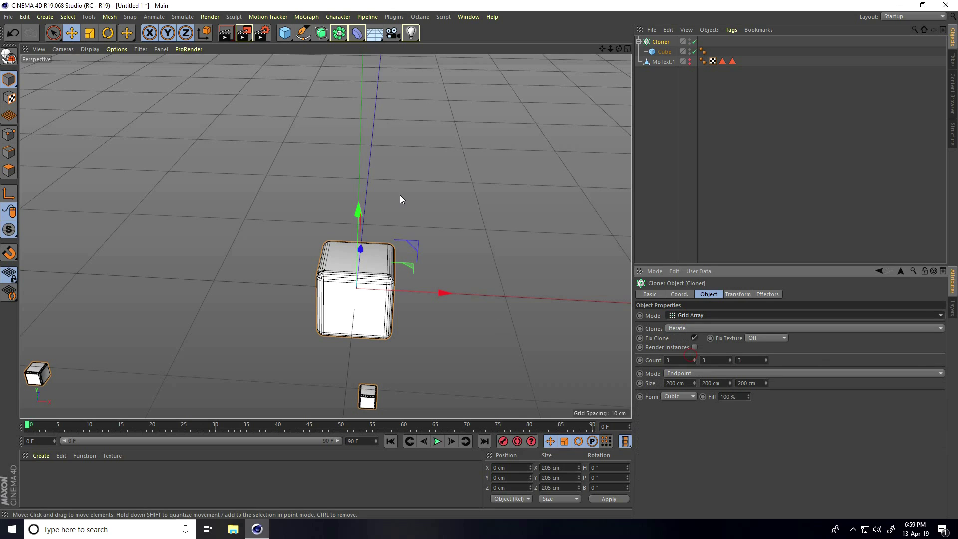
- Set the Cloner grid's X count to 29 and its X size to 428 cm
alt+drag(399, 194, 347, 256)
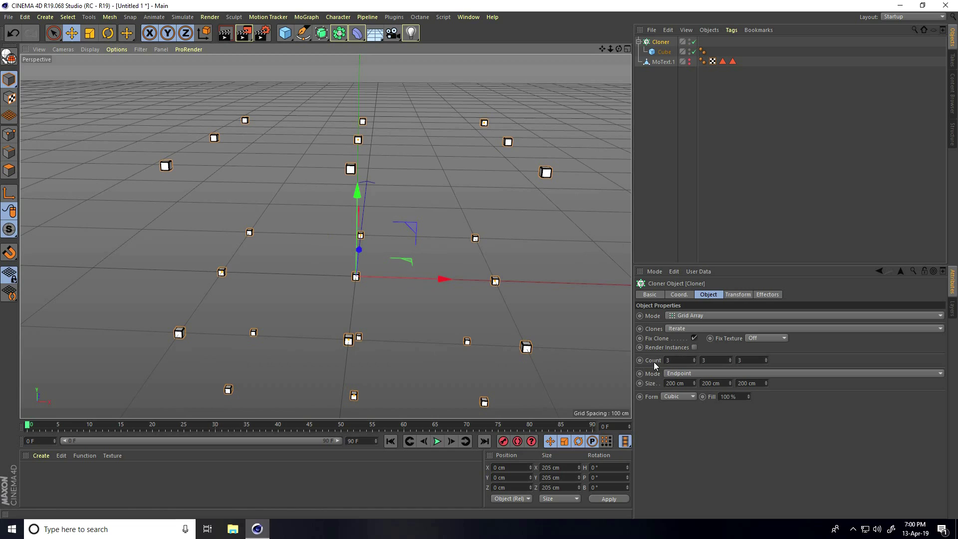
drag(695, 359, 696, 361)
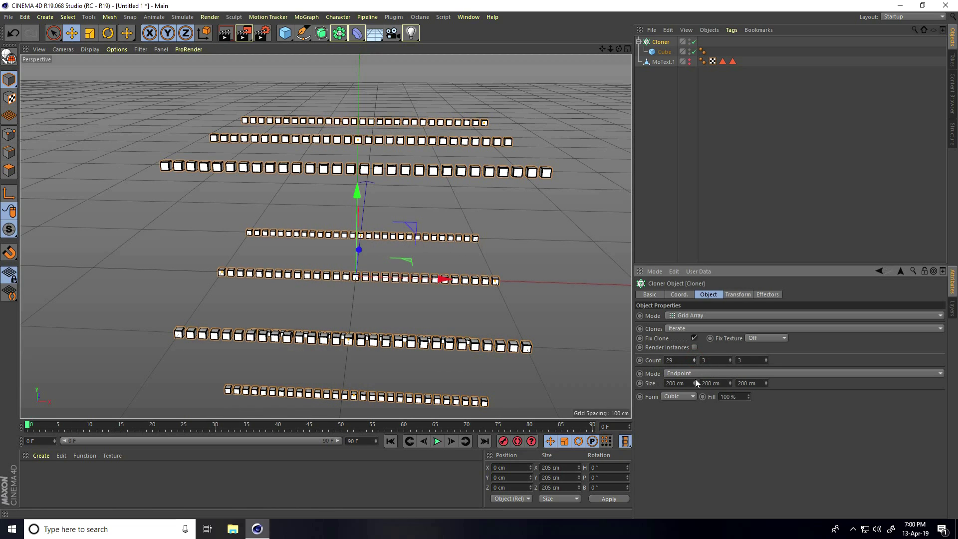
drag(693, 383, 694, 384)
scroll(377, 202, down, 5)
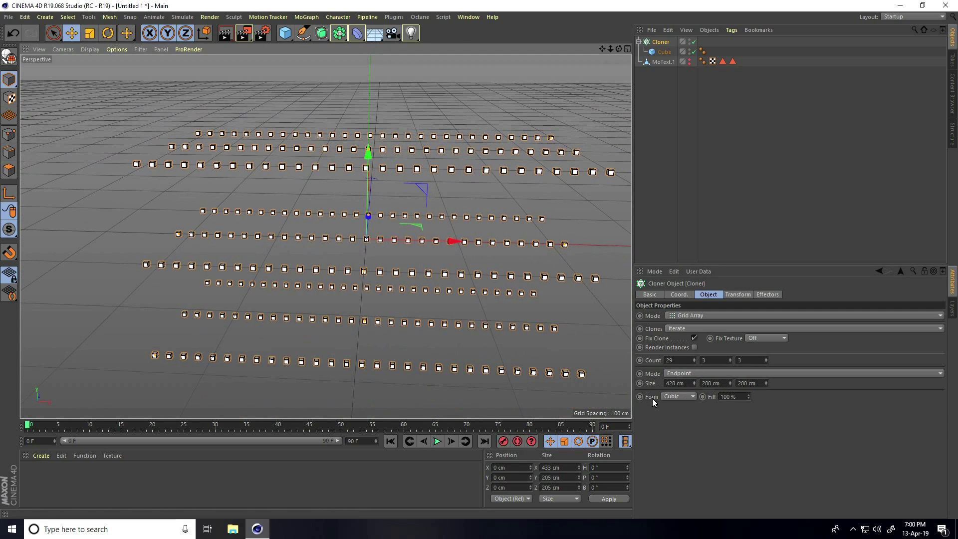
- Change the grid's form to Object and assign MoText.1 as the shape the clones fill
click(691, 397)
click(673, 436)
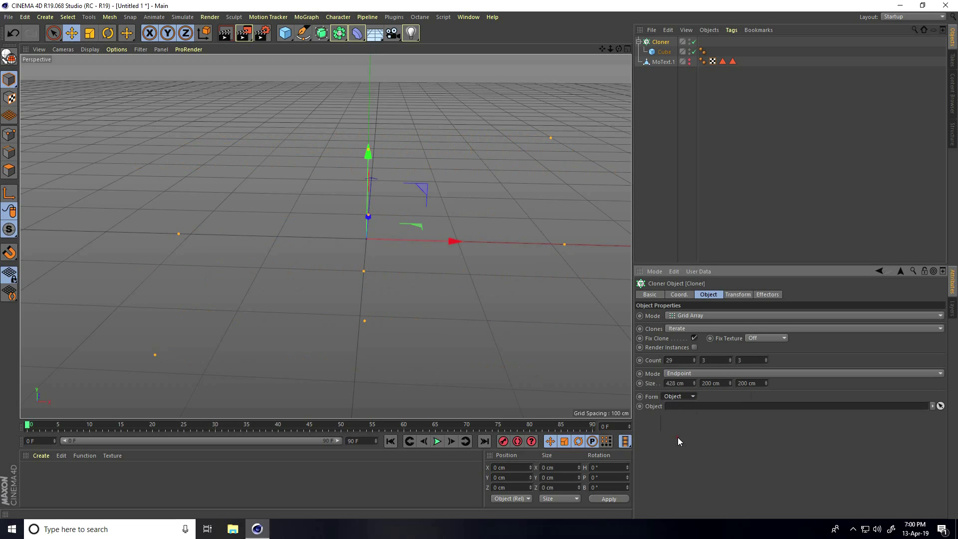
drag(662, 62, 683, 406)
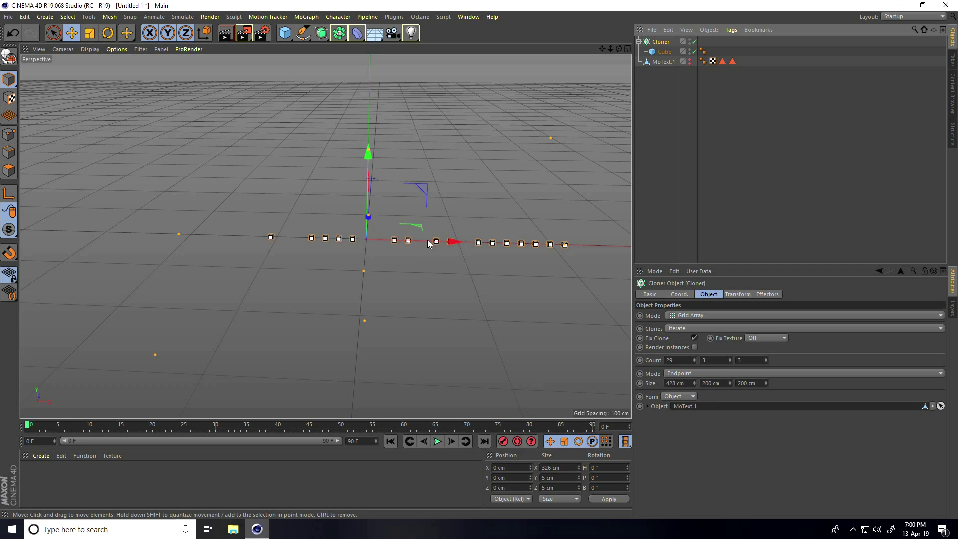
- Set the grid's Y size to 120 cm and its counts to 28 in Y and 20 in Z
scroll(427, 239, up, 2)
click(729, 382)
drag(730, 383, 730, 382)
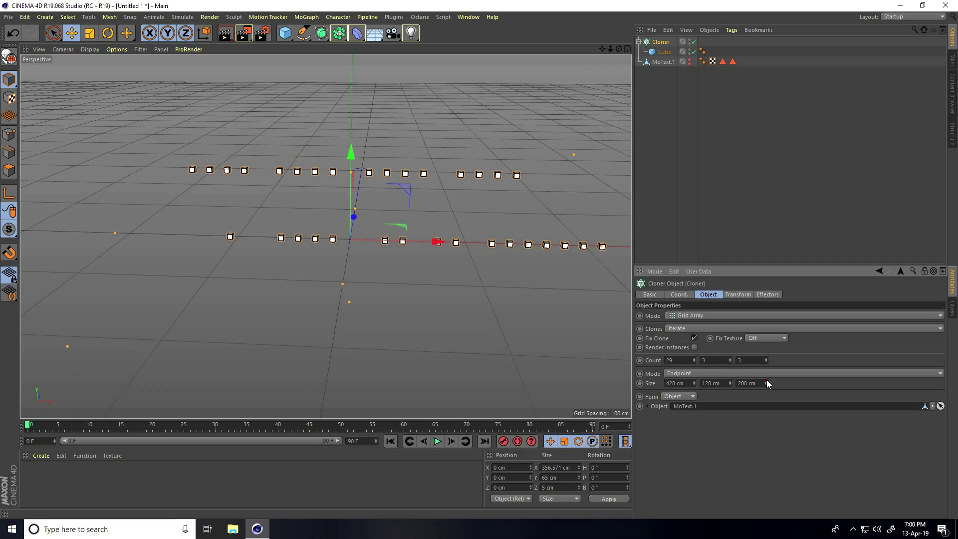
key(ctrl+z)
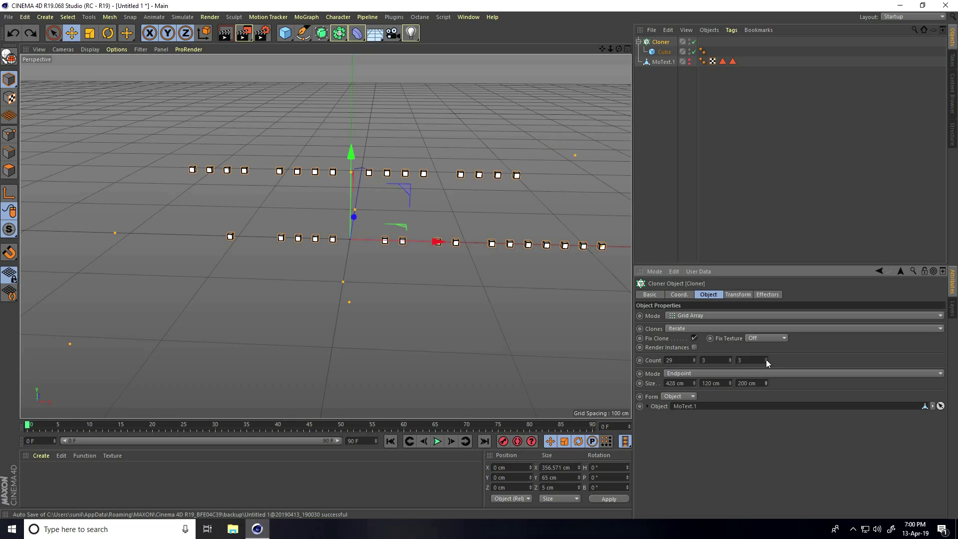
drag(765, 359, 729, 358)
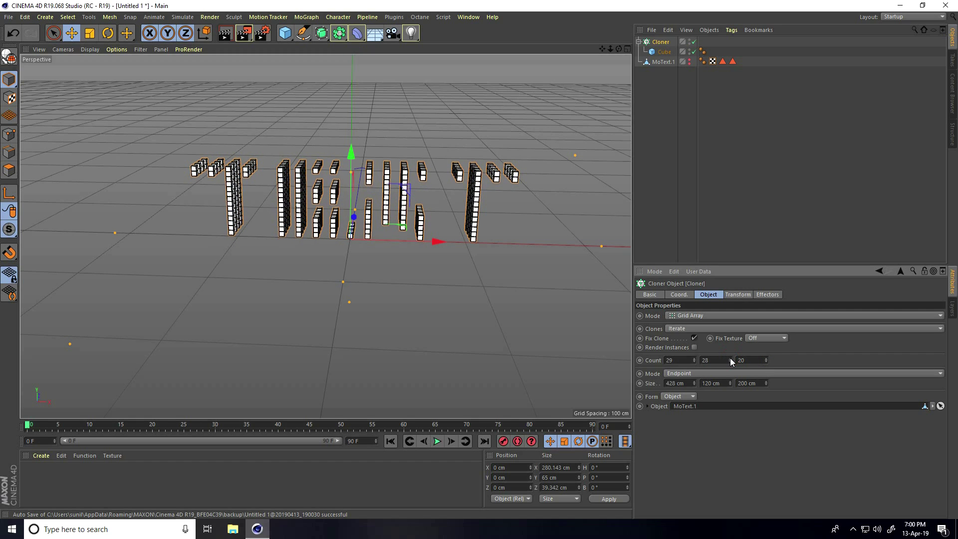
- Set the grid's Y size to 146 cm, X count to 60 and X size to 393 cm, and try a Y count of 20
scroll(315, 155, up, 8)
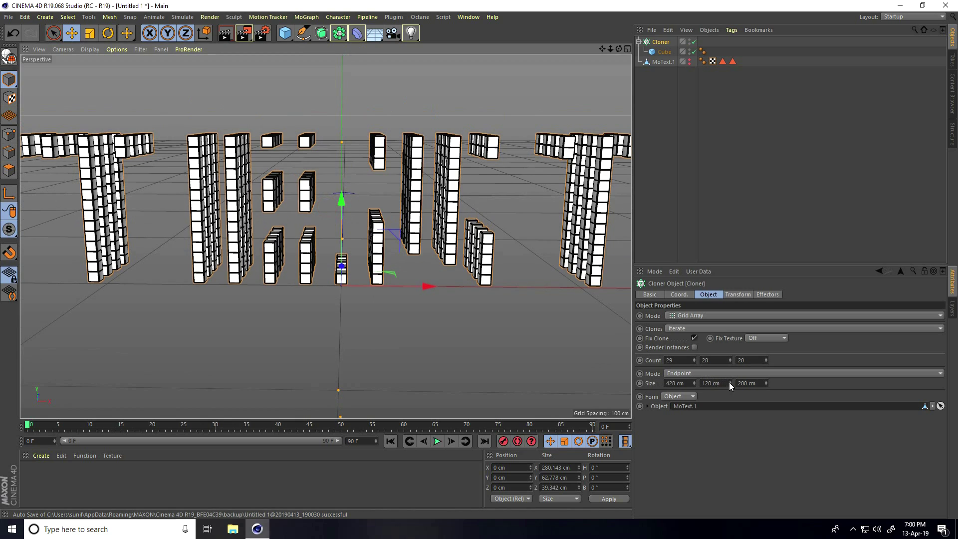
mouse_move(729, 382)
mouse_down()
mouse_move(694, 355)
mouse_move(693, 334)
mouse_up()
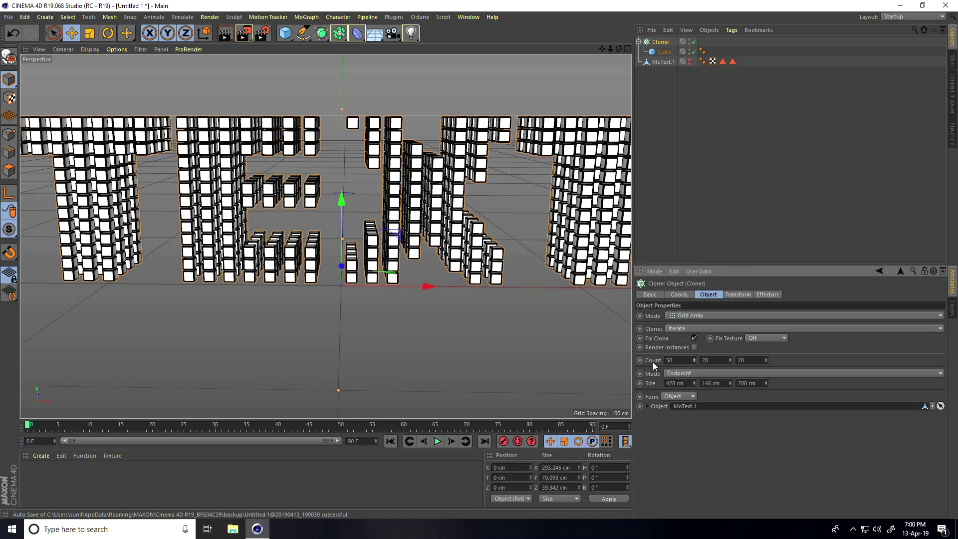
mouse_move(696, 357)
mouse_down()
mouse_move(685, 370)
mouse_move(693, 384)
mouse_move(694, 370)
mouse_move(693, 381)
mouse_move(729, 357)
mouse_up()
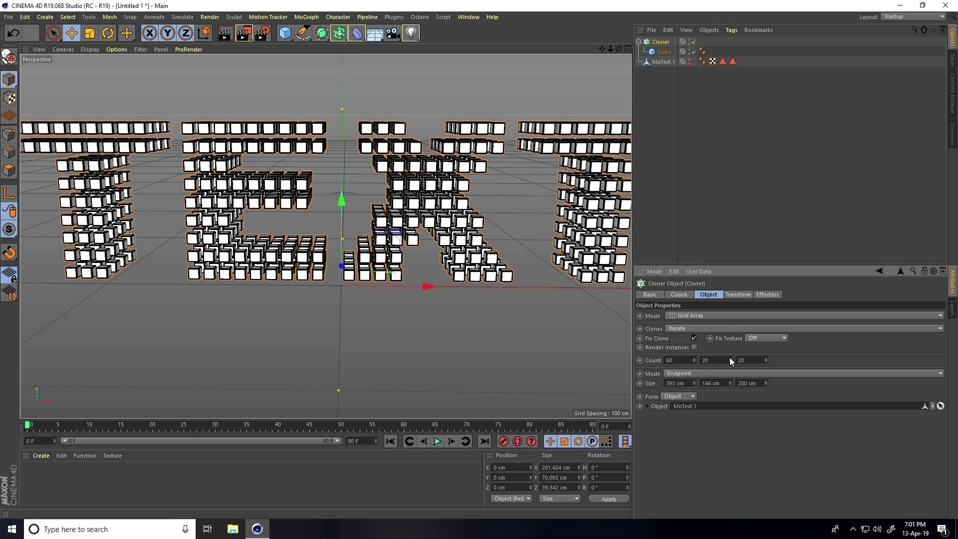
- Undo the Y count of 20, and set the grid's Y count to 38 and Y size to 169 cm
key(ctrl+z)
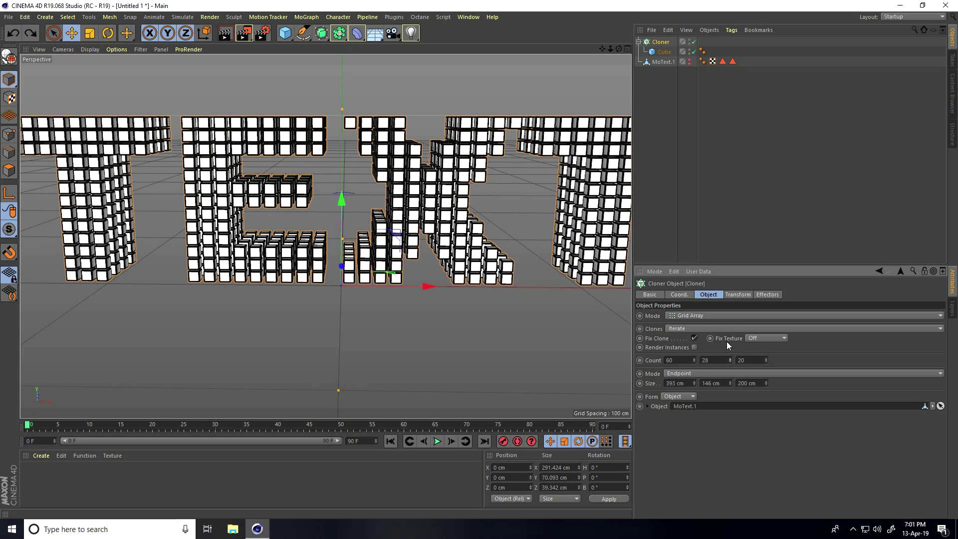
mouse_move(729, 357)
mouse_down()
mouse_move(731, 329)
mouse_move(731, 349)
mouse_up()
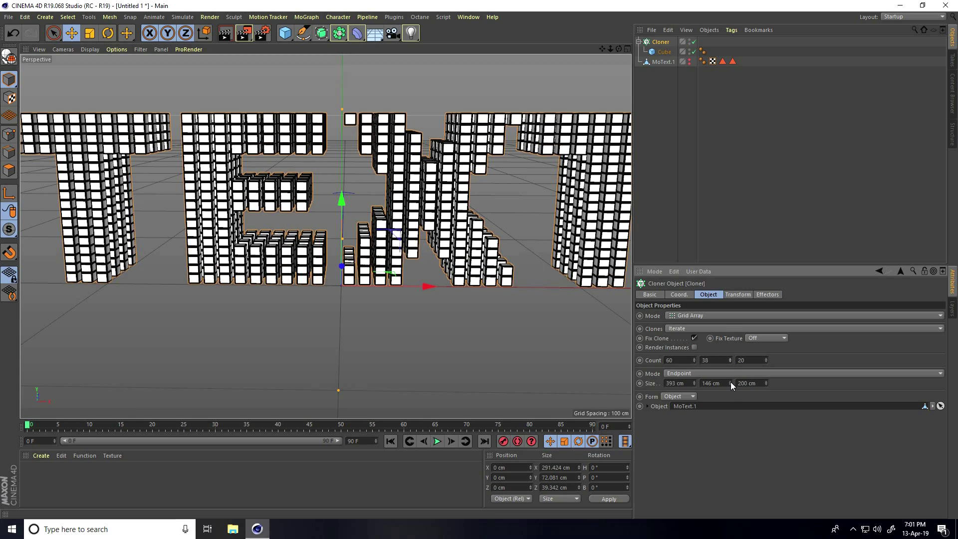
drag(730, 382, 730, 381)
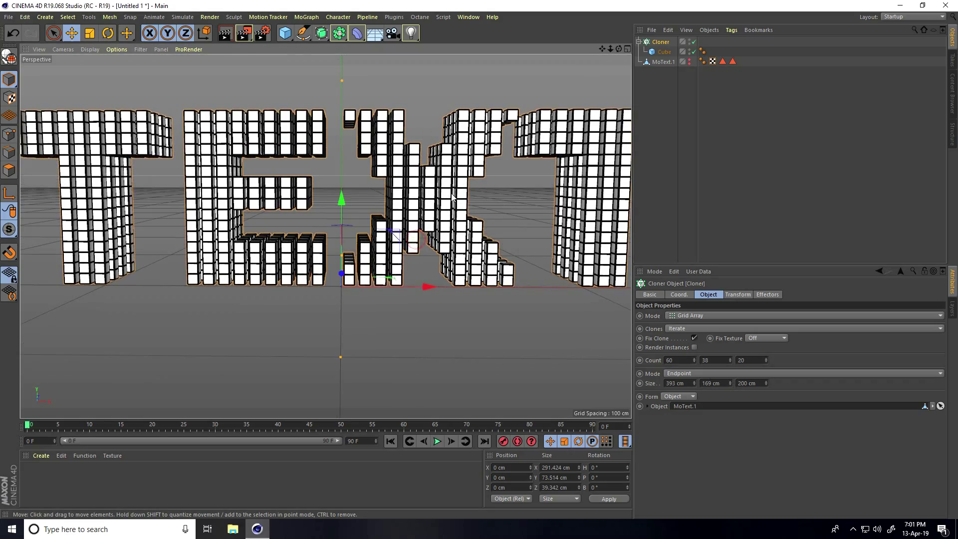
- Inspect the depth gaps between the cloned cubes and set the grid's Z size to 100 cm
alt+drag(452, 196, 331, 241)
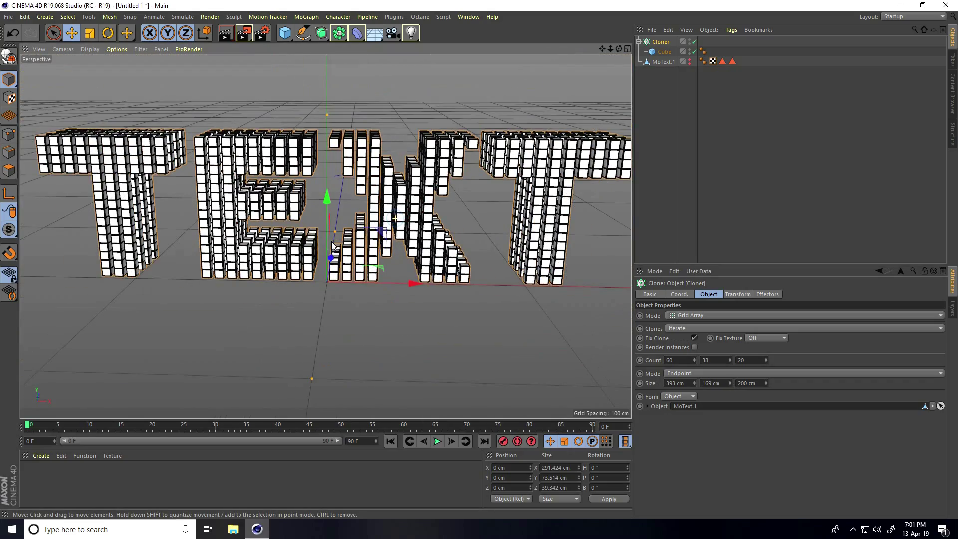
scroll(570, 121, up, 5)
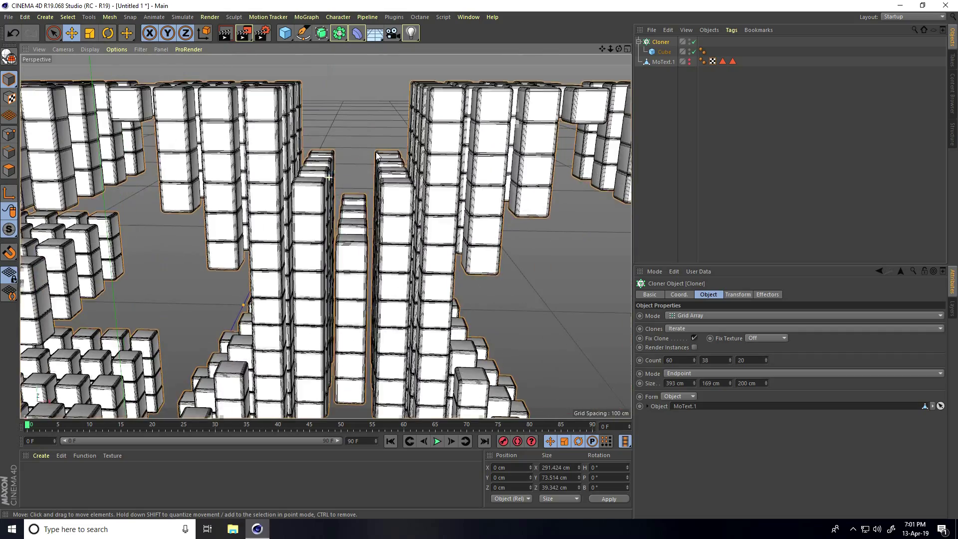
scroll(328, 253, up, 8)
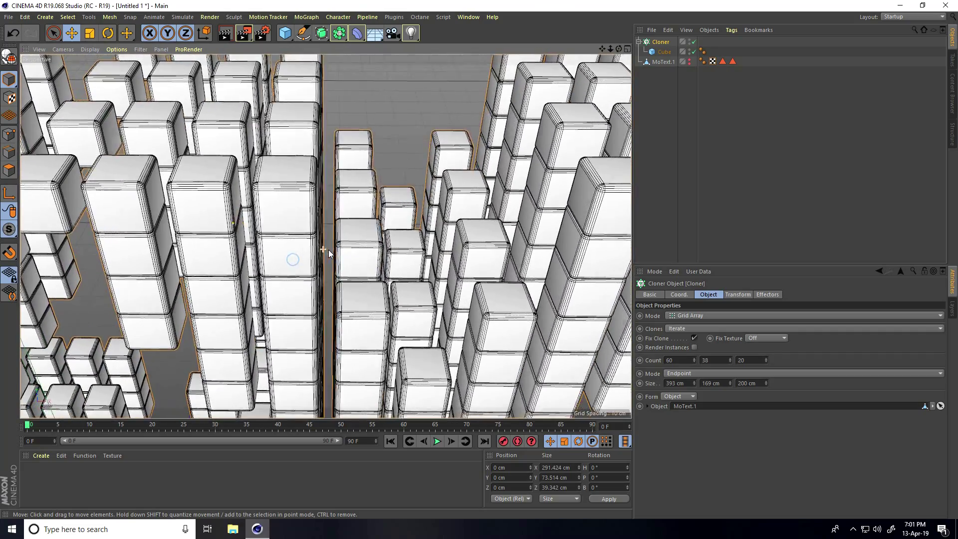
scroll(329, 253, up, 2)
scroll(438, 338, up, 2)
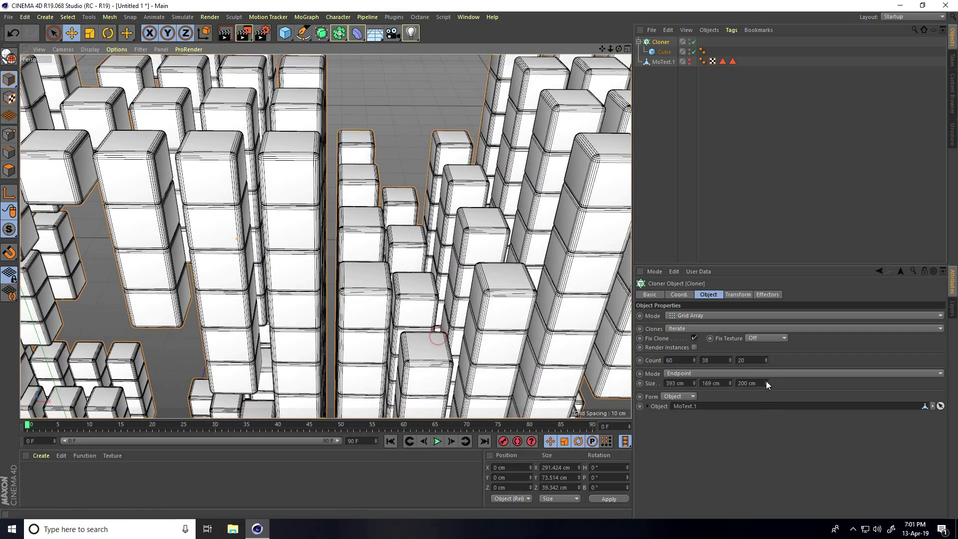
scroll(331, 276, down, 5)
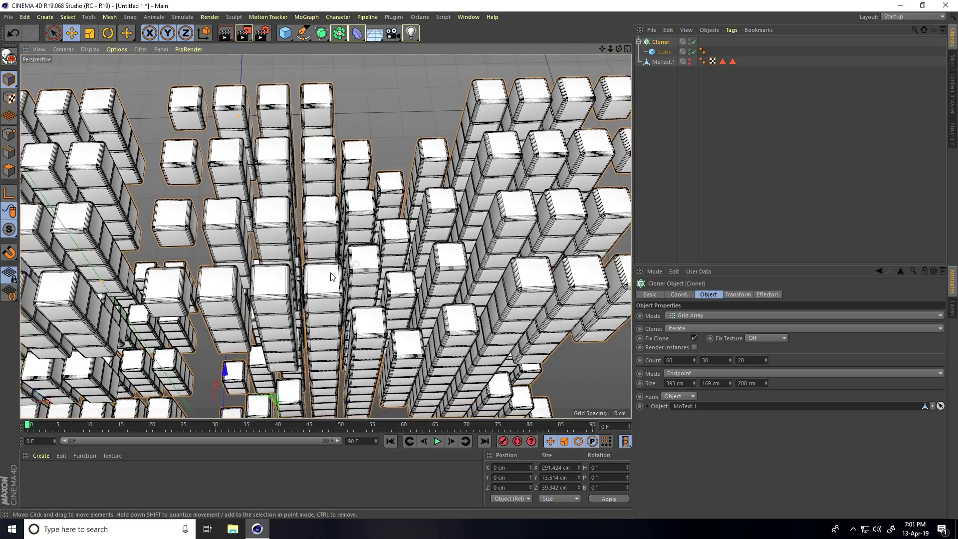
mouse_move(767, 384)
mouse_down()
mouse_move(771, 404)
mouse_move(767, 380)
mouse_up()
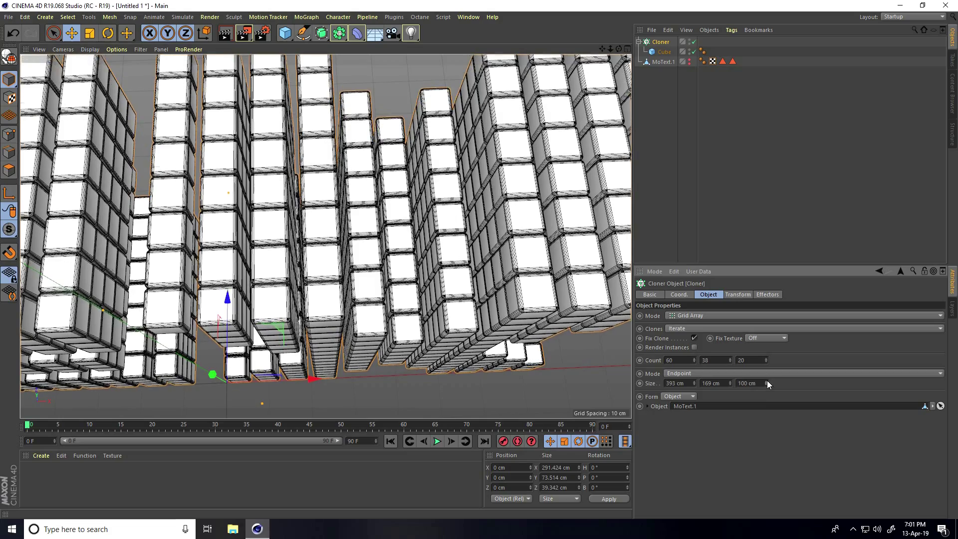
- Undo a trial size change and tighten the horizontal spacing by setting the grid's X size to 330 cm
scroll(357, 278, up, 10)
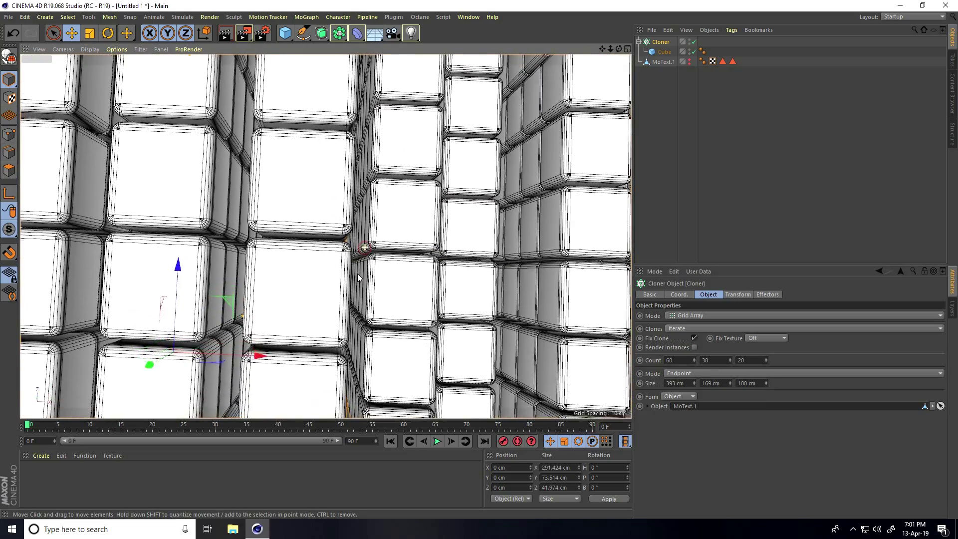
mouse_move(358, 277)
alt+mouse_down()
mouse_move(449, 224)
mouse_move(476, 226)
mouse_move(459, 224)
alt+mouse_up()
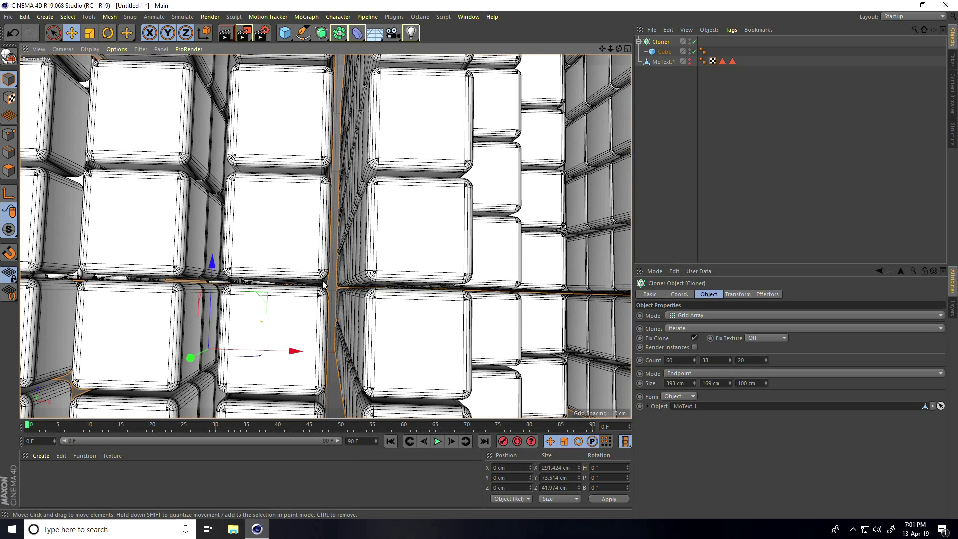
drag(730, 383, 694, 383)
key(ctrl+z)
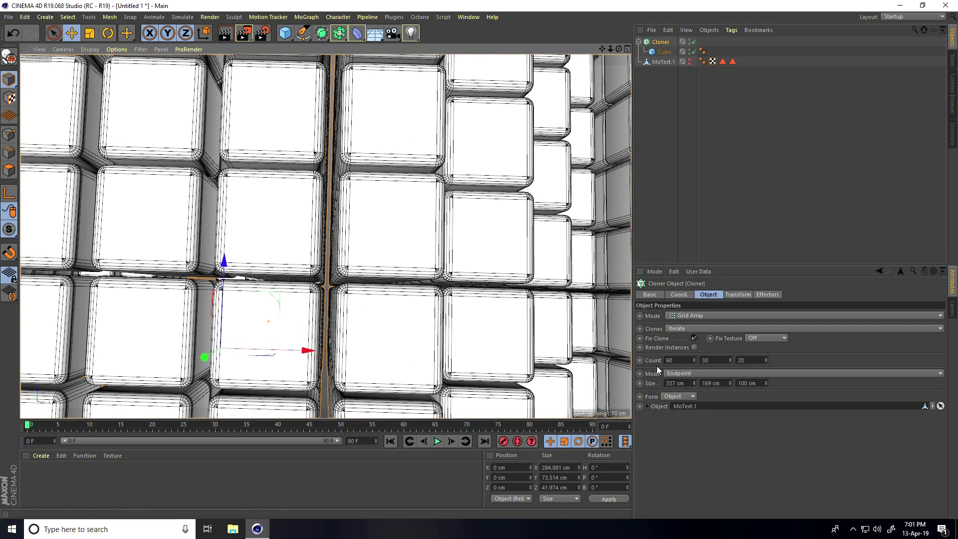
drag(694, 384, 693, 387)
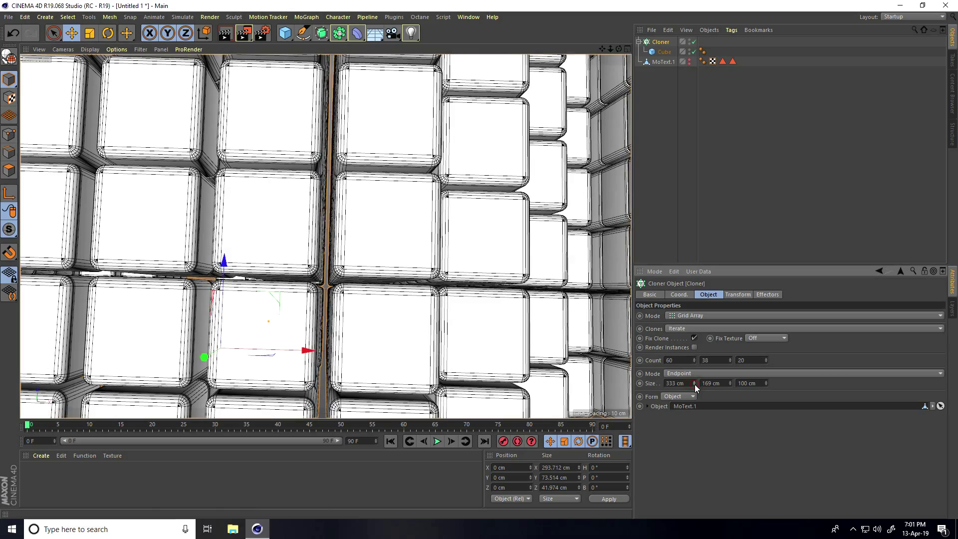
- Add a Rigid Body simulation tag to the Cloner
scroll(348, 282, down, 10)
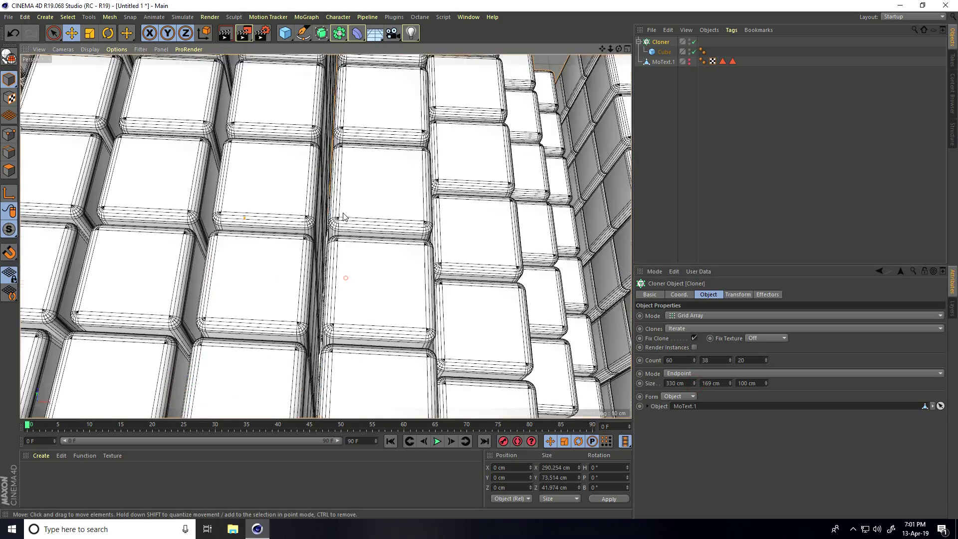
scroll(287, 201, down, 10)
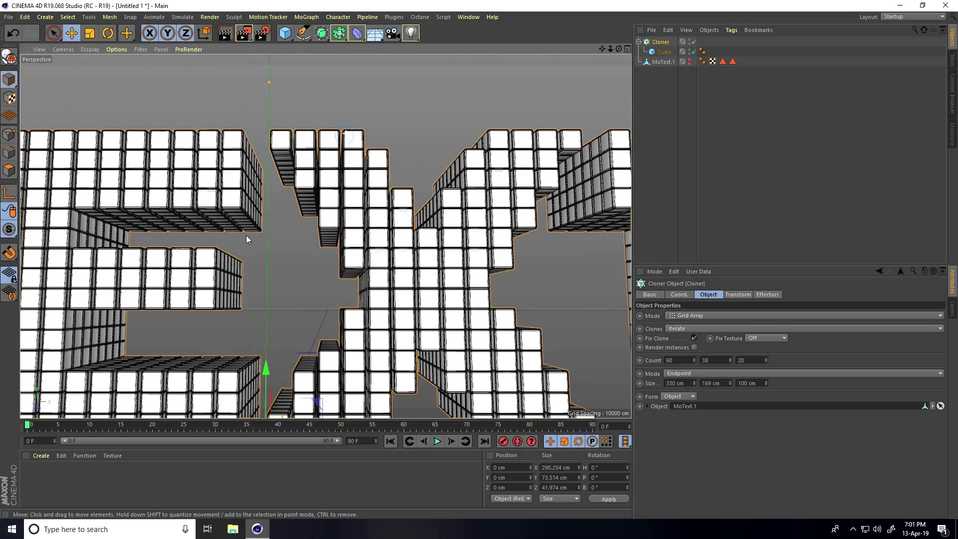
mouse_move(307, 264)
alt+mouse_down()
mouse_move(319, 229)
mouse_move(330, 237)
mouse_move(315, 235)
mouse_move(310, 248)
alt+mouse_up()
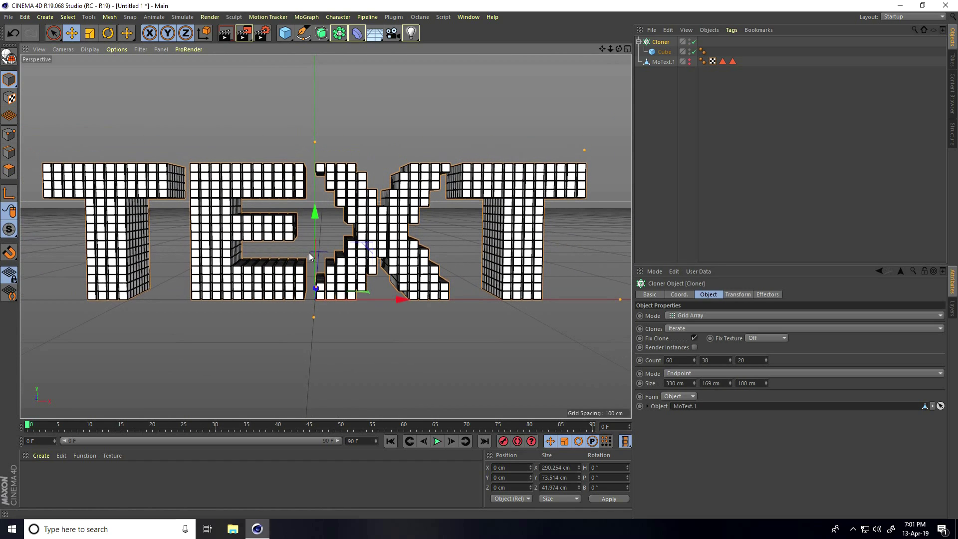
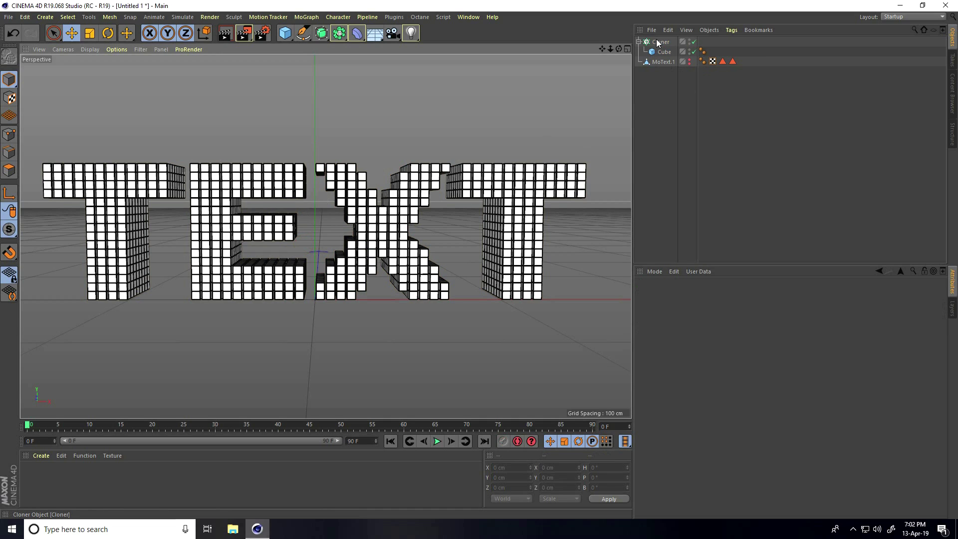
click(660, 43)
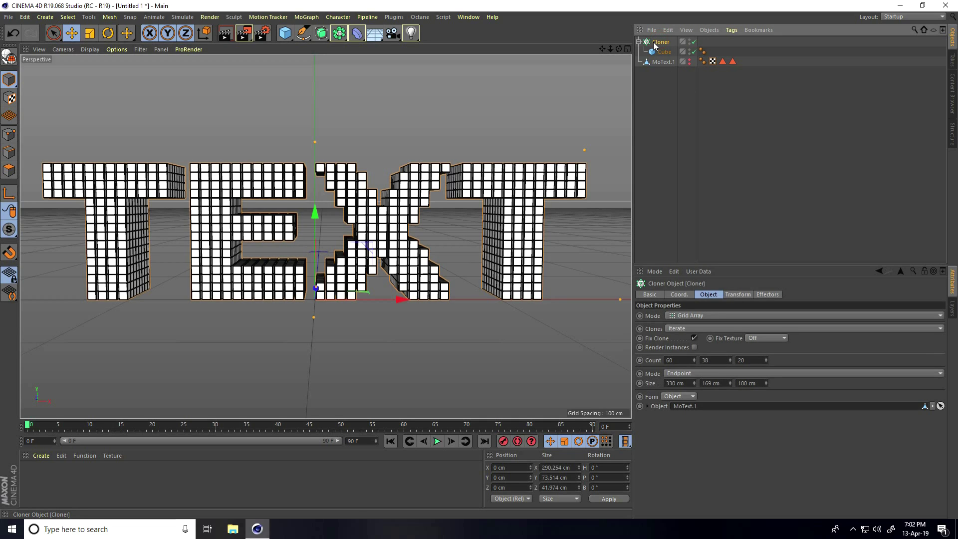
right_click(653, 43)
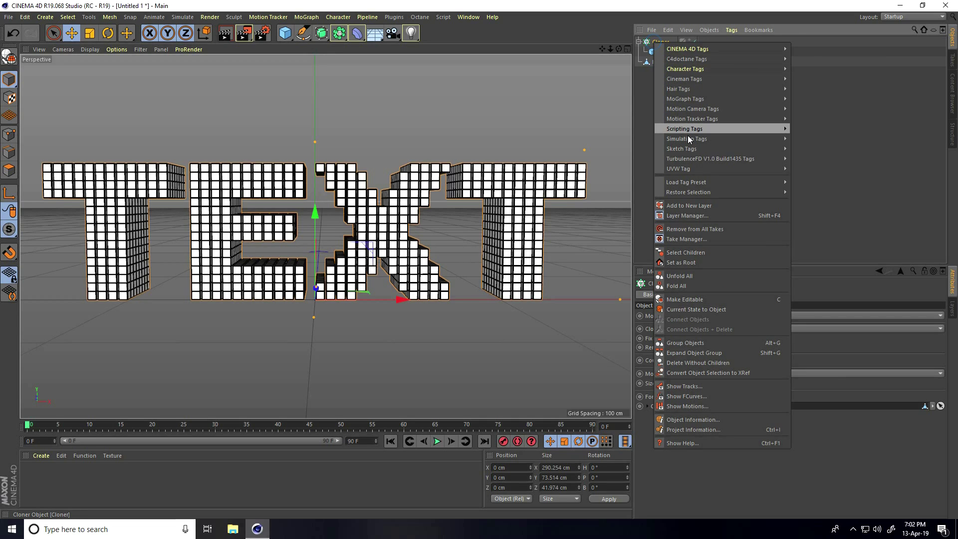
mouse_move(680, 142)
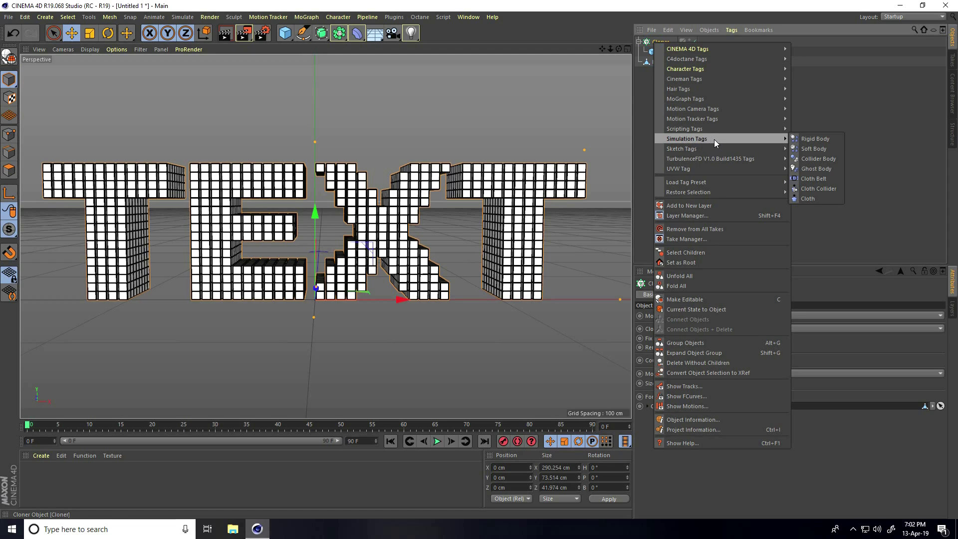
click(818, 139)
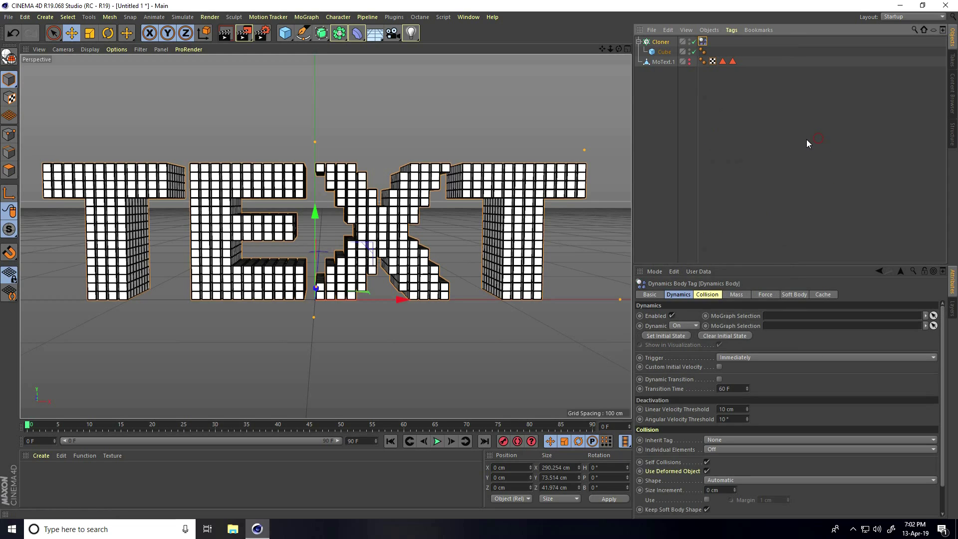
- In the dynamics tag's collision settings, set Inherit Tag to Apply Tag to Children and Individual Elements to All
click(708, 295)
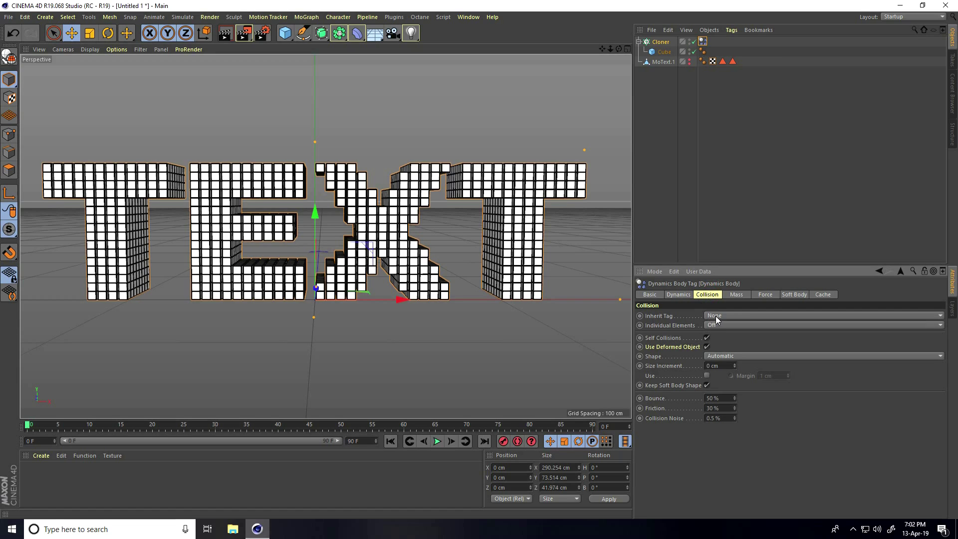
click(716, 318)
click(720, 336)
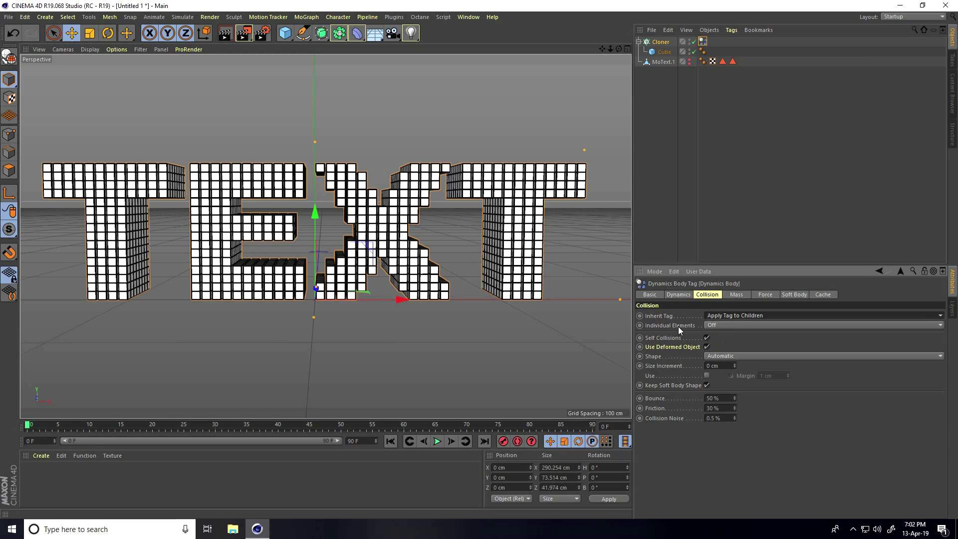
click(716, 327)
click(717, 364)
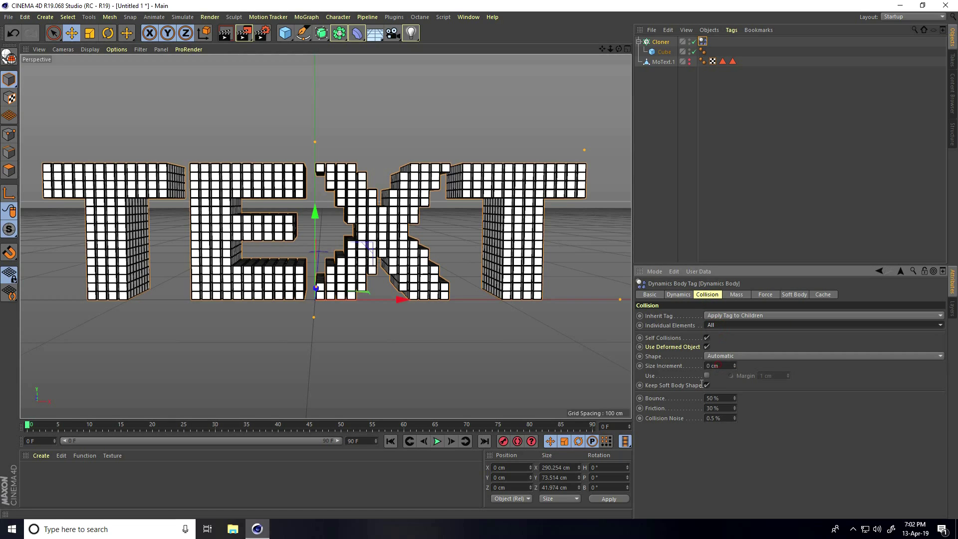
- Play the first frames of the rigid body simulation to see how the cubes react, and return to the start frame
click(437, 446)
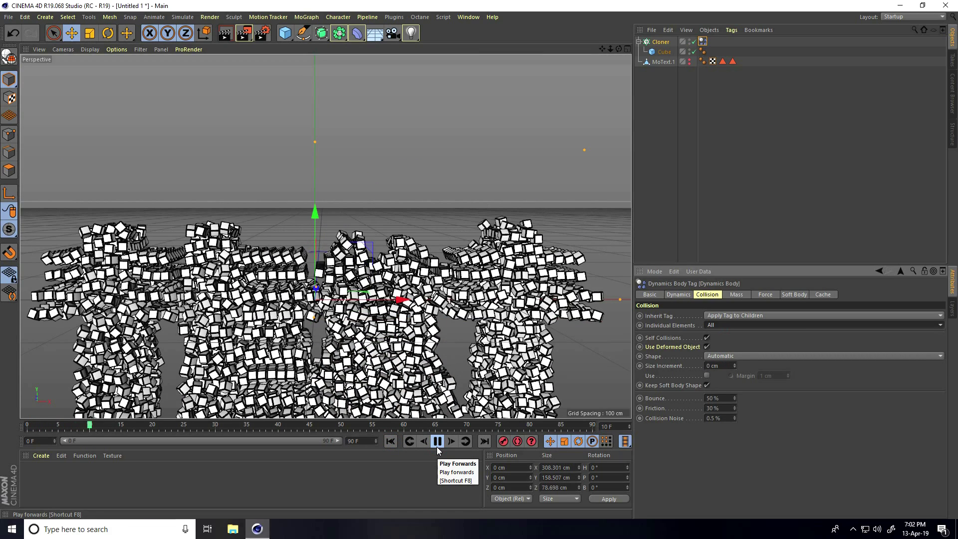
click(436, 447)
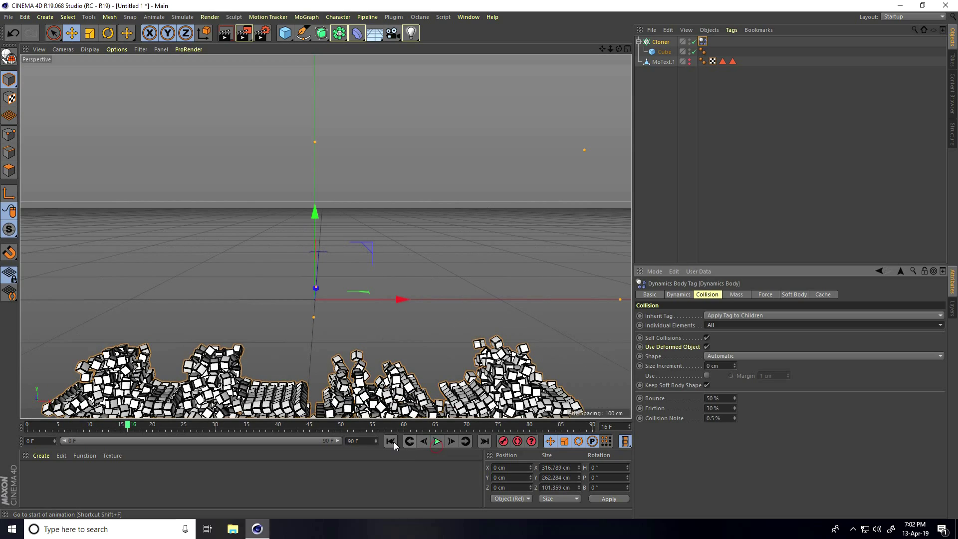
click(390, 441)
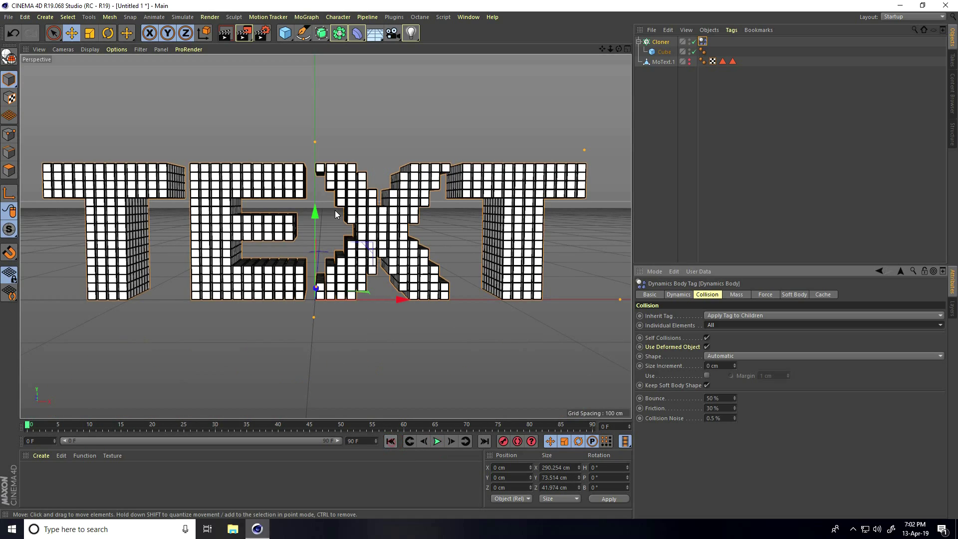
- Check the vertical gaps between neighbouring cubes up close and set the Cloner grid's Y size to 191 cm
scroll(333, 115, up, 5)
scroll(294, 234, up, 10)
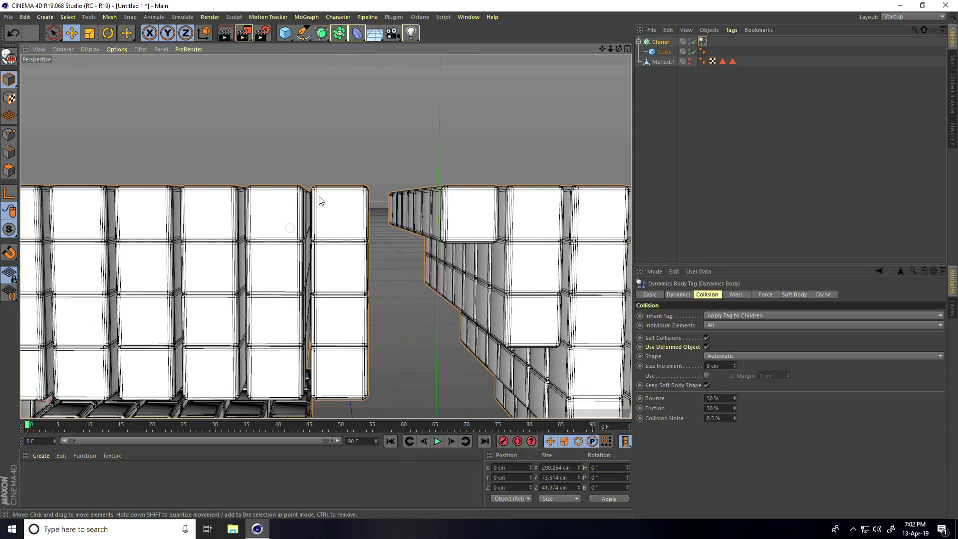
scroll(349, 220, up, 2)
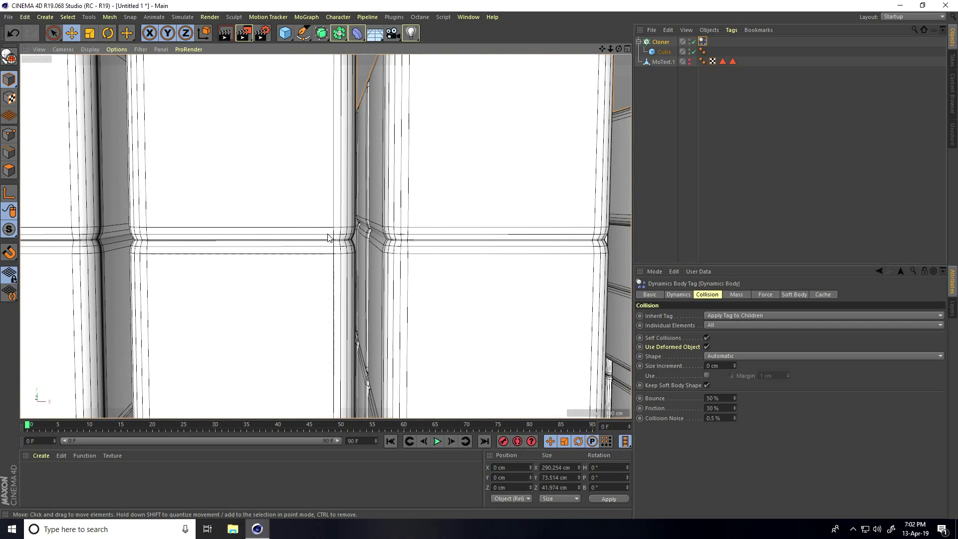
click(661, 44)
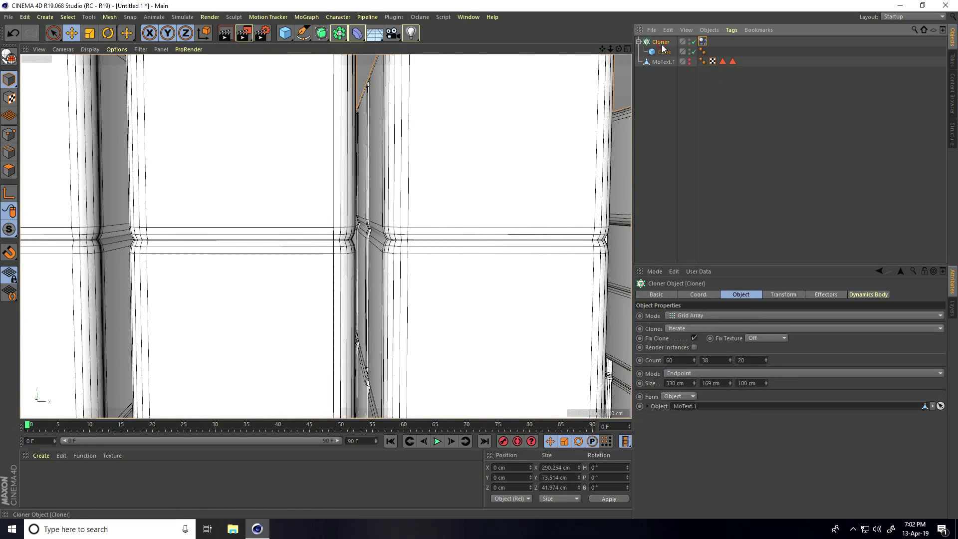
scroll(373, 241, up, 1)
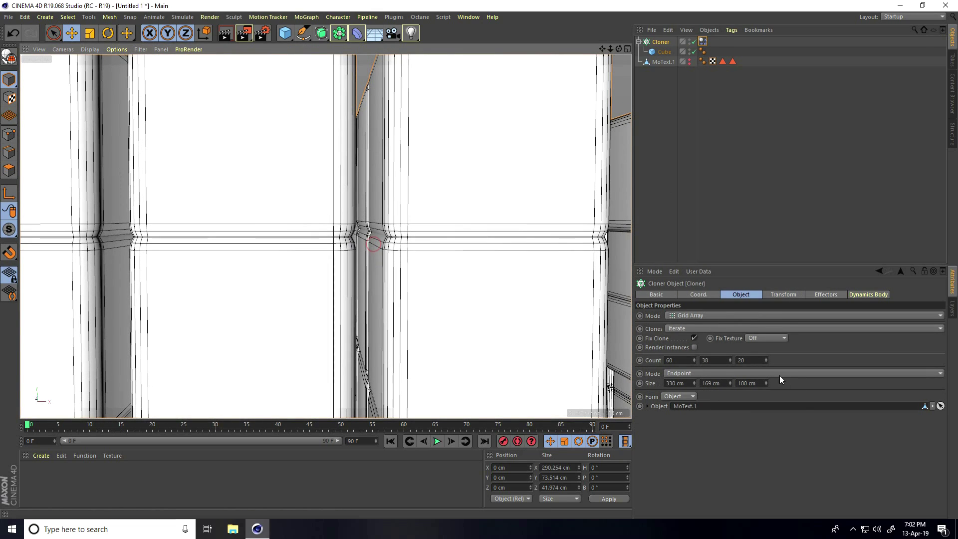
click(731, 384)
click(731, 385)
click(731, 384)
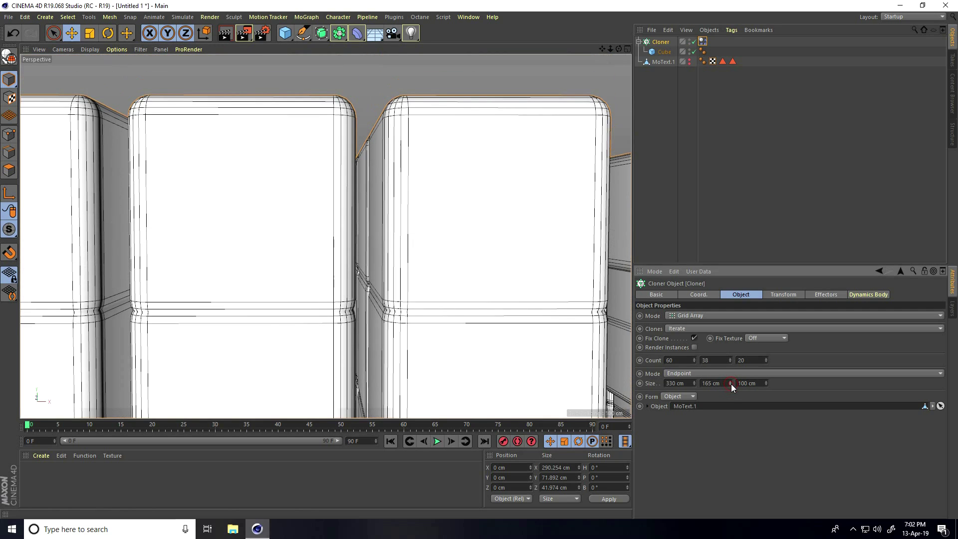
drag(729, 383, 730, 383)
- Replay the simulation with the whole TEXT in view to check the new cube spacing, and rewind to frame 0
alt+drag(414, 298, 413, 281)
scroll(413, 282, down, 10)
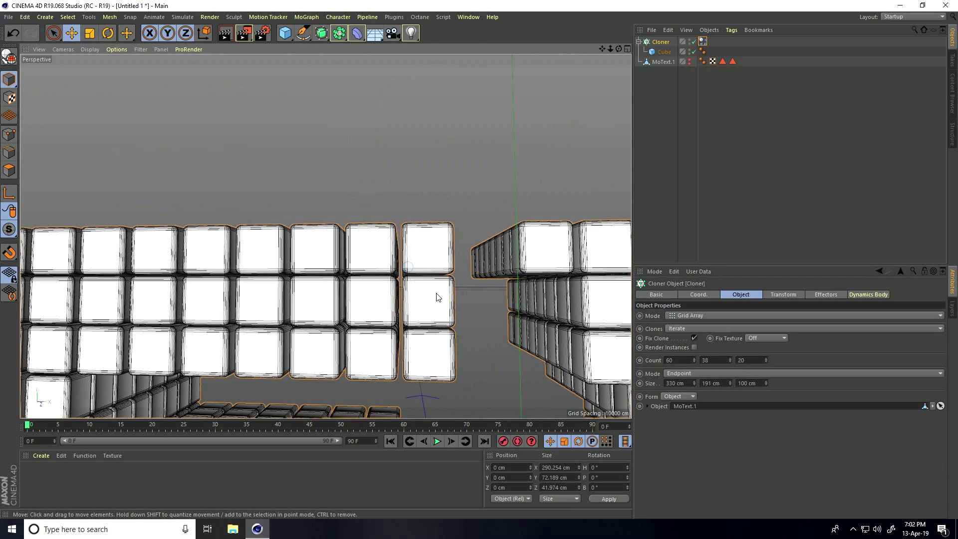
scroll(431, 313, down, 10)
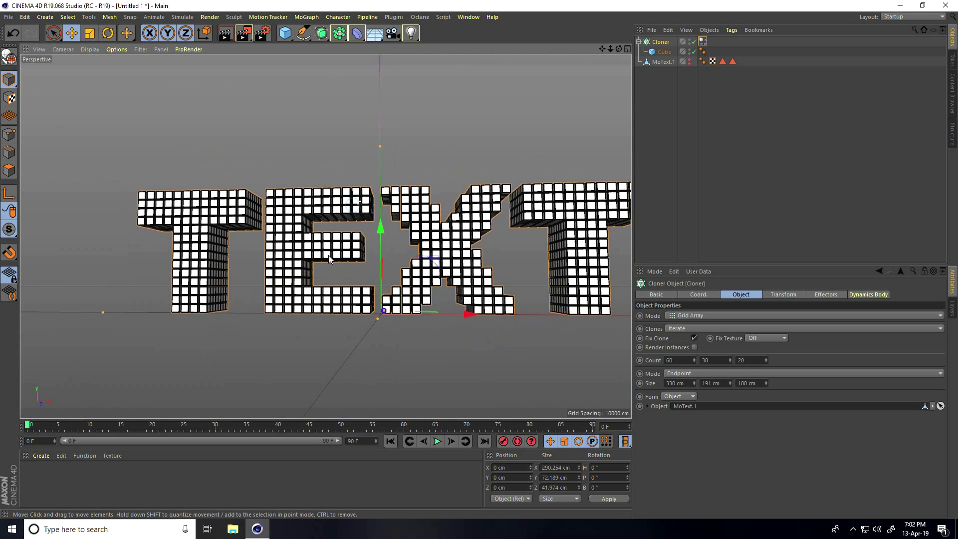
alt+middle_drag(318, 279, 282, 296)
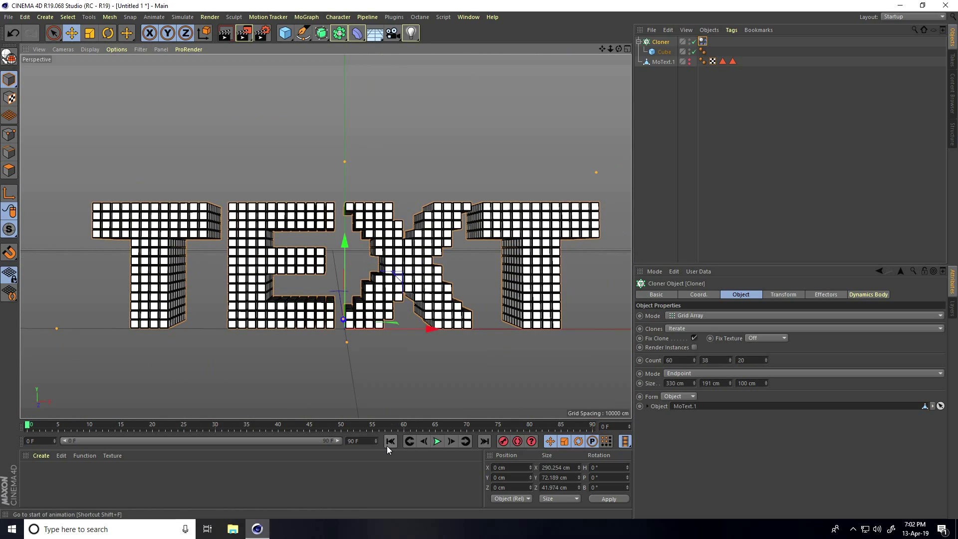
click(437, 444)
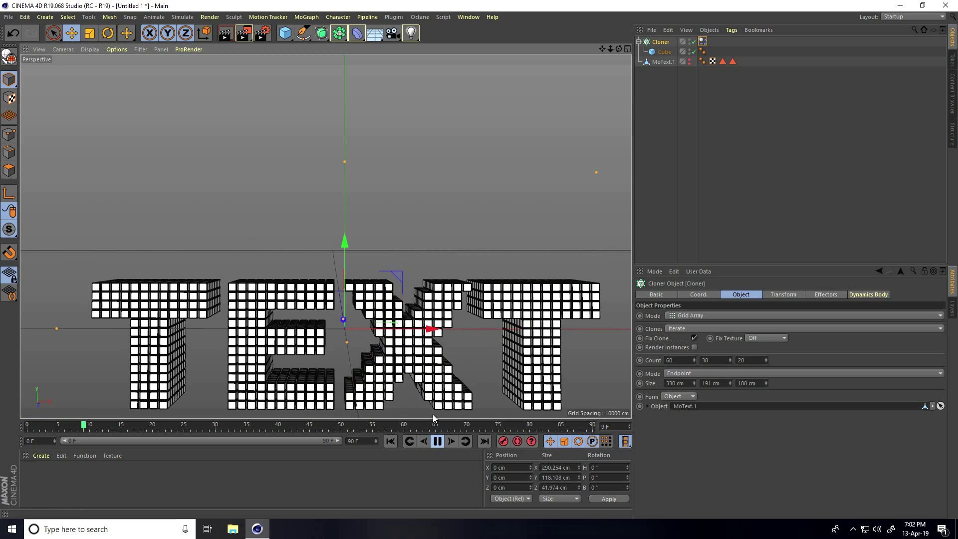
click(438, 444)
click(391, 442)
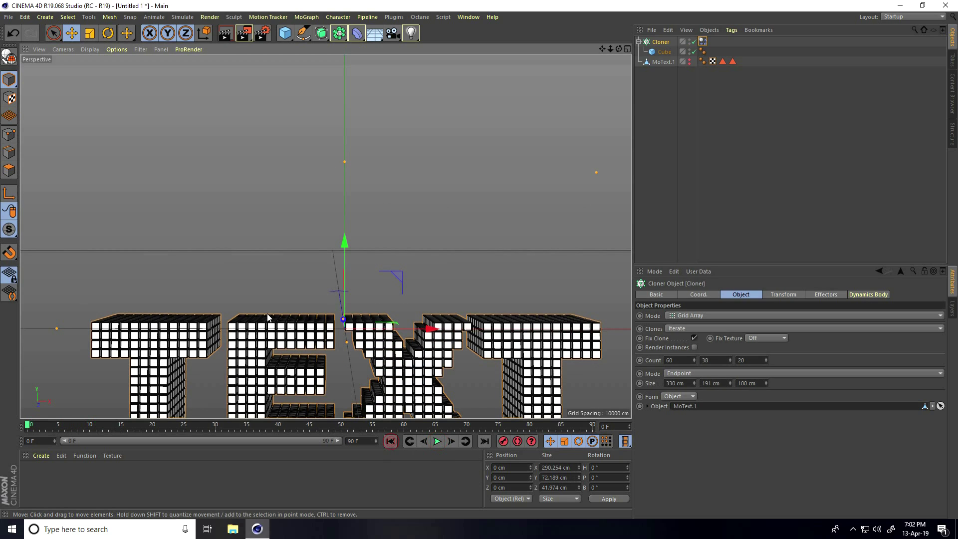
- Set Gravity to 0 cm in the project's Dynamics settings
mouse_move(295, 292)
alt+mouse_down()
mouse_move(311, 287)
mouse_move(288, 295)
mouse_move(297, 296)
alt+mouse_up()
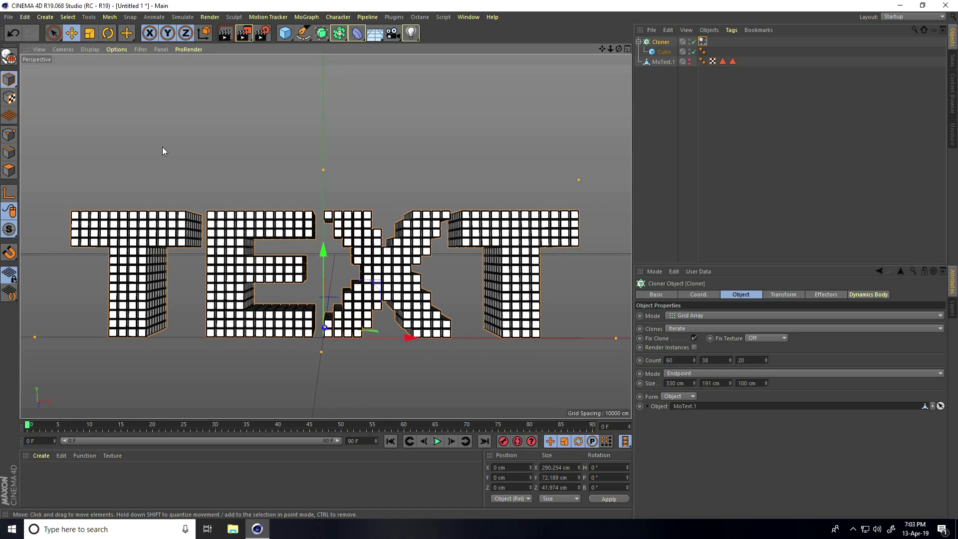
click(28, 18)
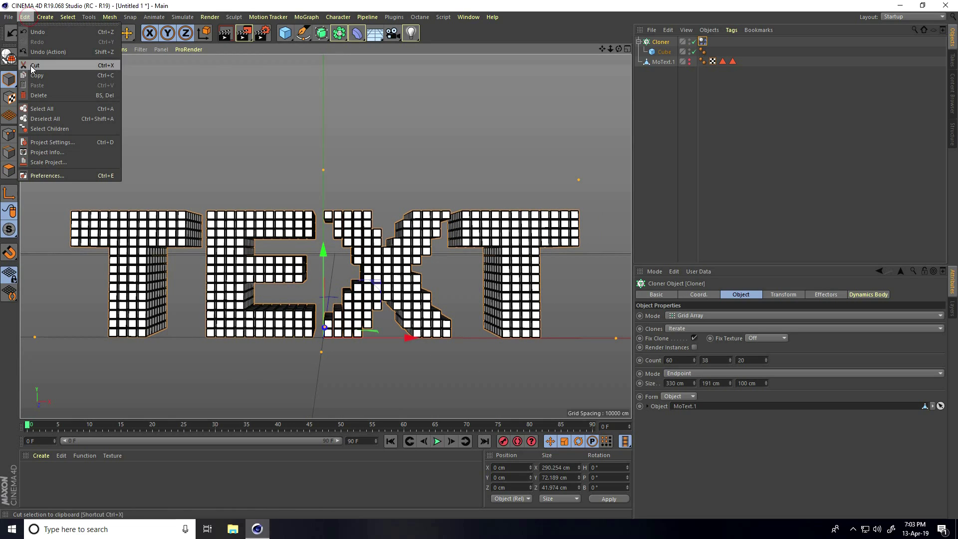
click(64, 143)
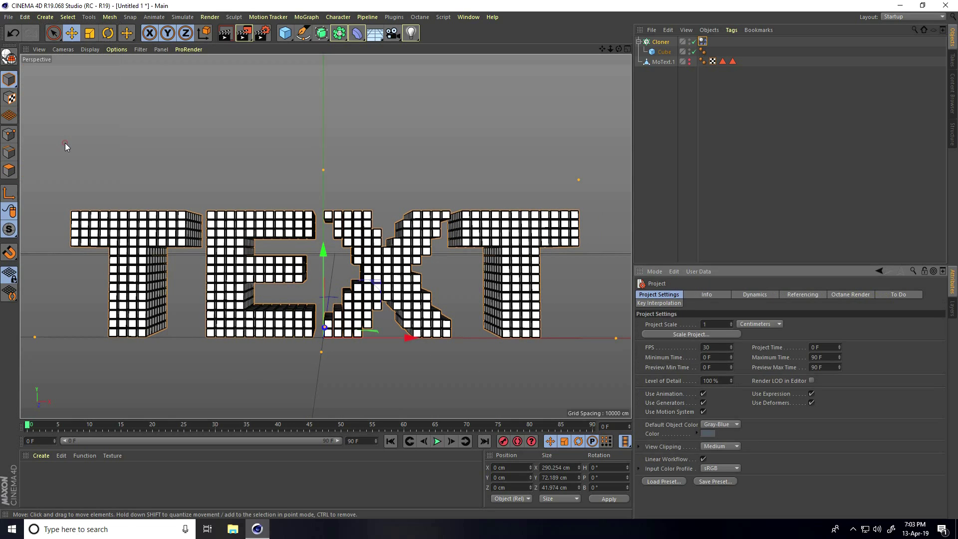
click(760, 295)
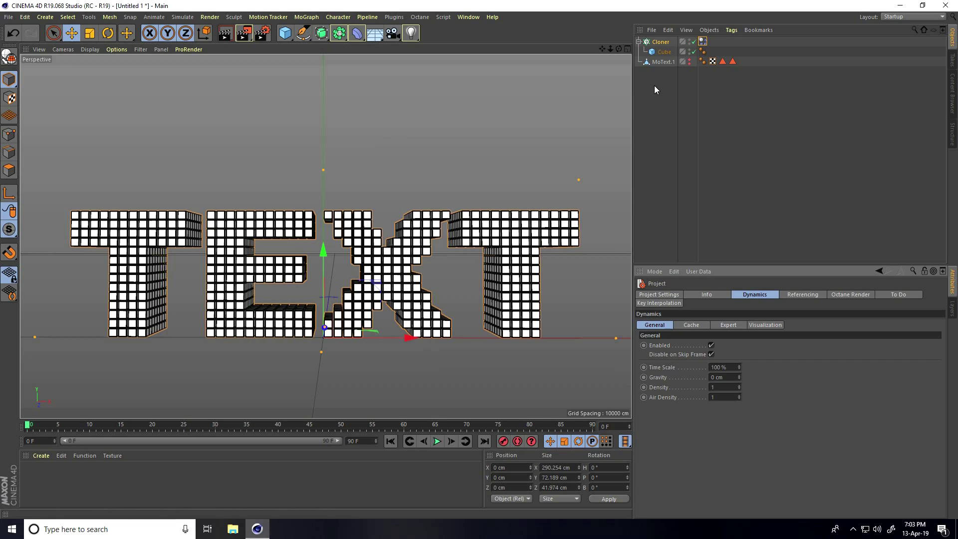
- Add a Turbulence particle force to the scene
click(659, 43)
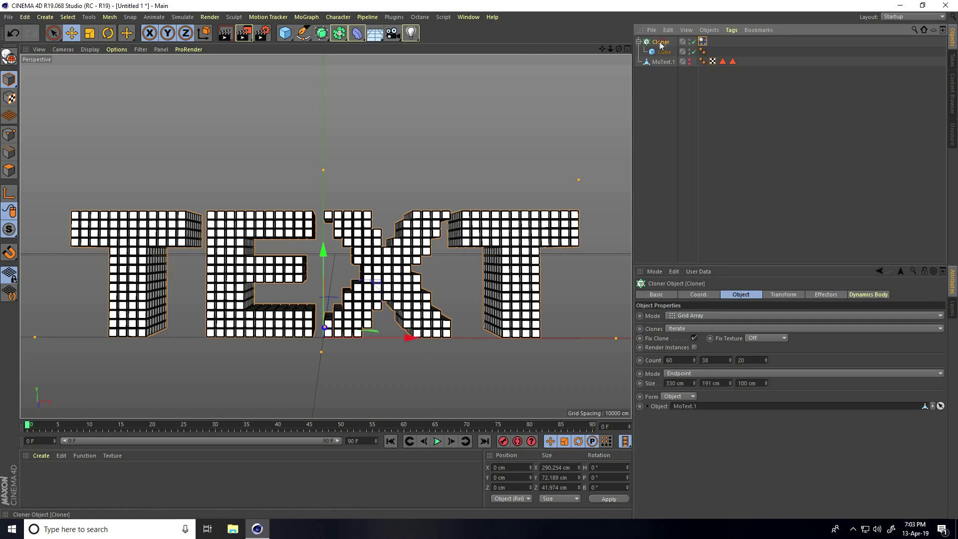
click(183, 17)
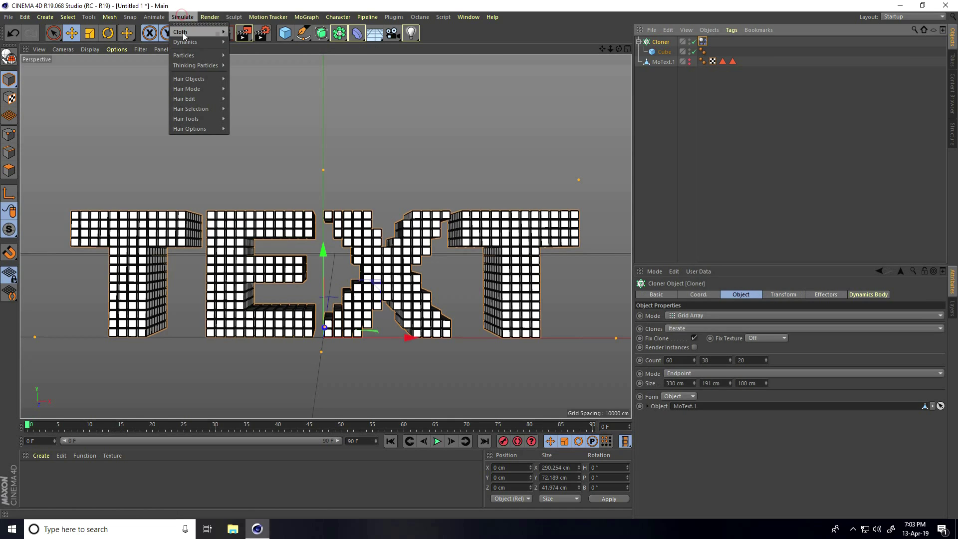
mouse_move(188, 80)
mouse_move(187, 53)
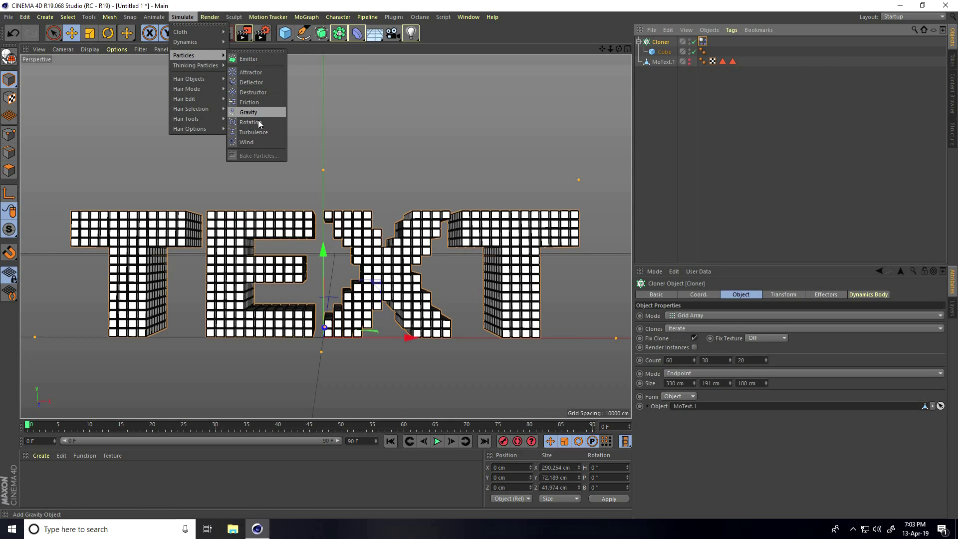
click(270, 133)
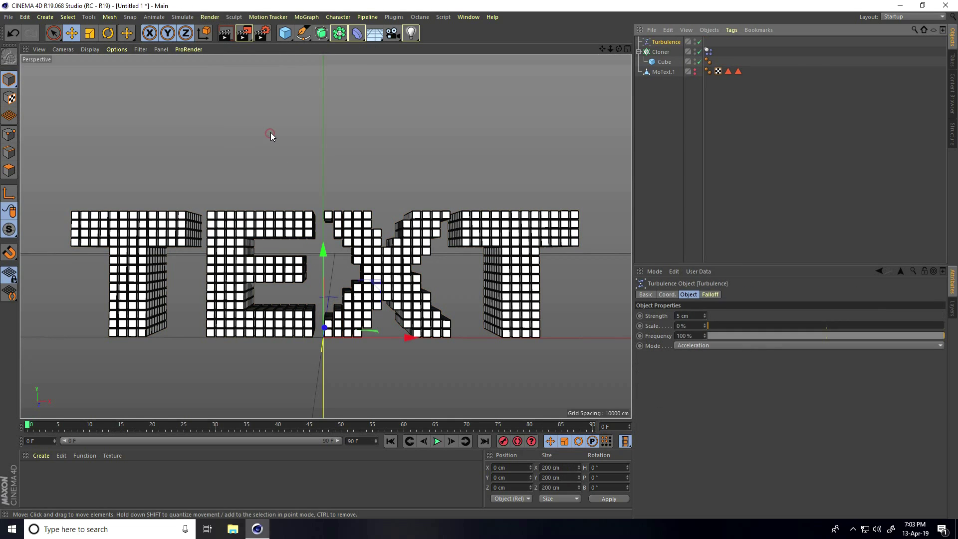
- Set the animation's end frame to 500 F and extend the preview range to the full length
click(390, 446)
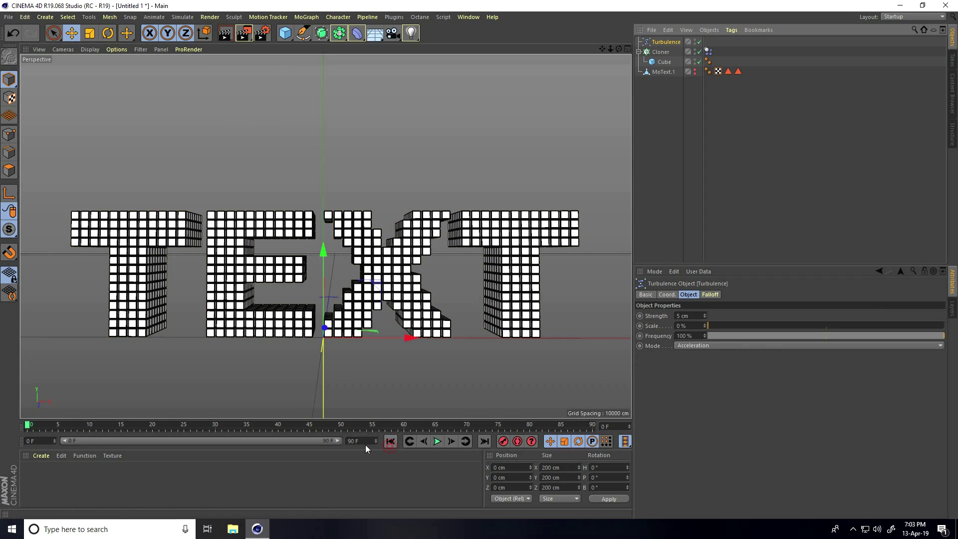
click(354, 441)
text(500)
key(Return)
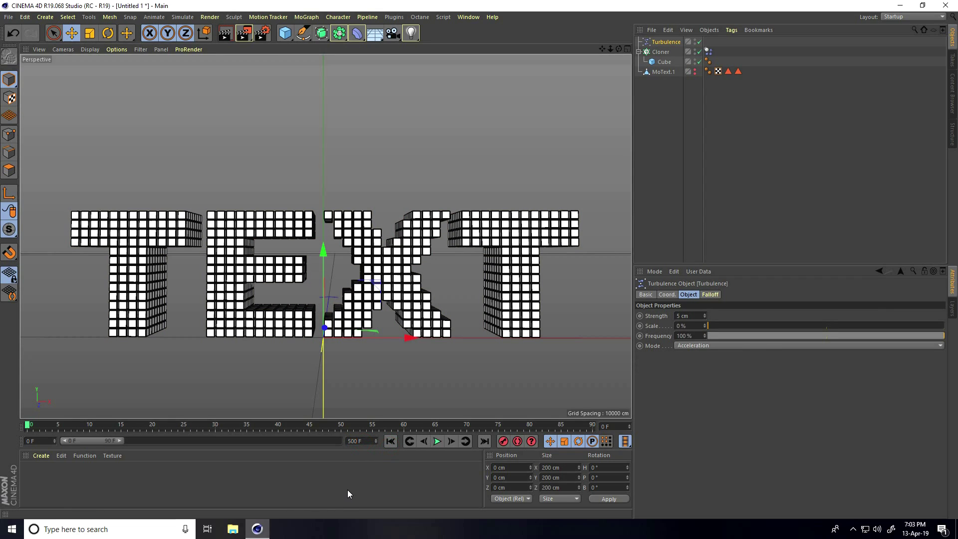
drag(118, 441, 340, 441)
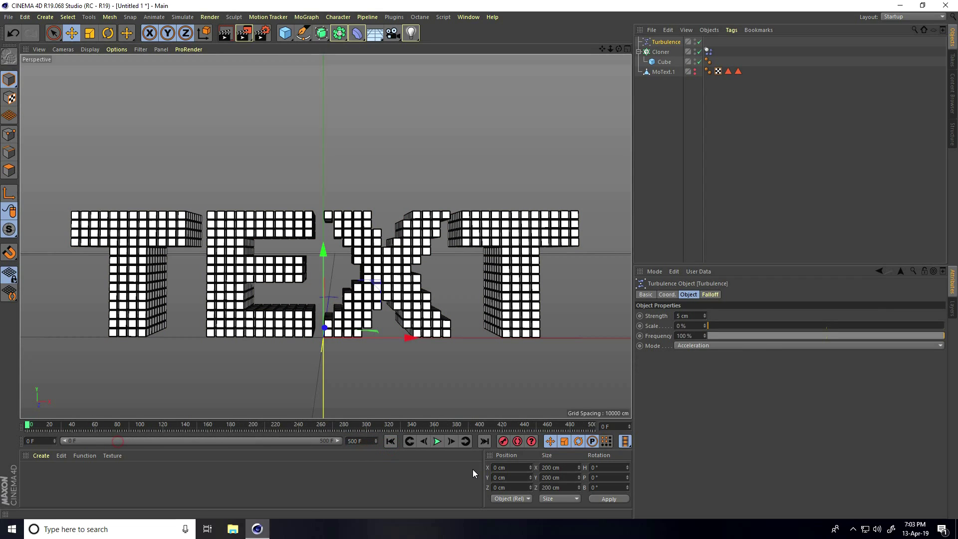
- Set the Turbulence strength to 15 cm, scale to 100 % and frequency to 50 %, and replay the simulation from the start
click(439, 442)
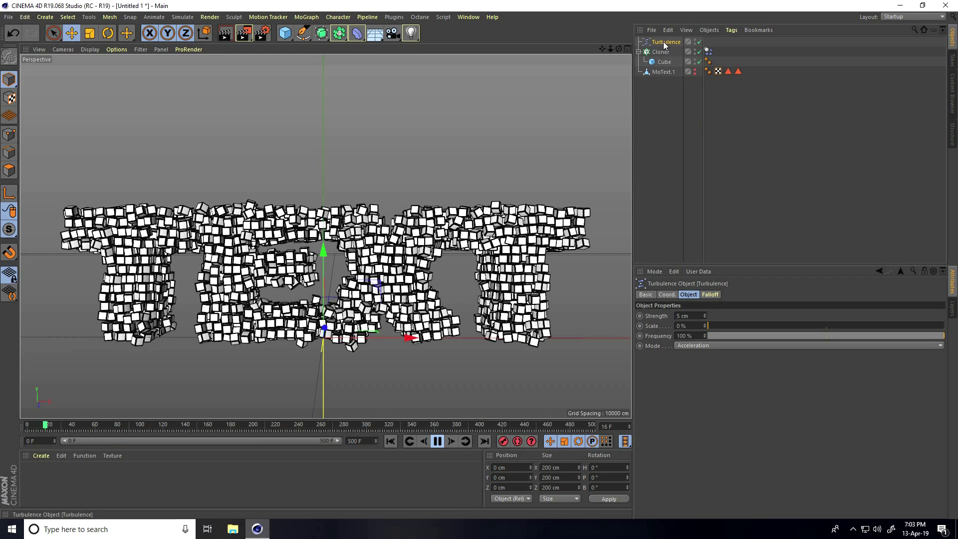
click(436, 441)
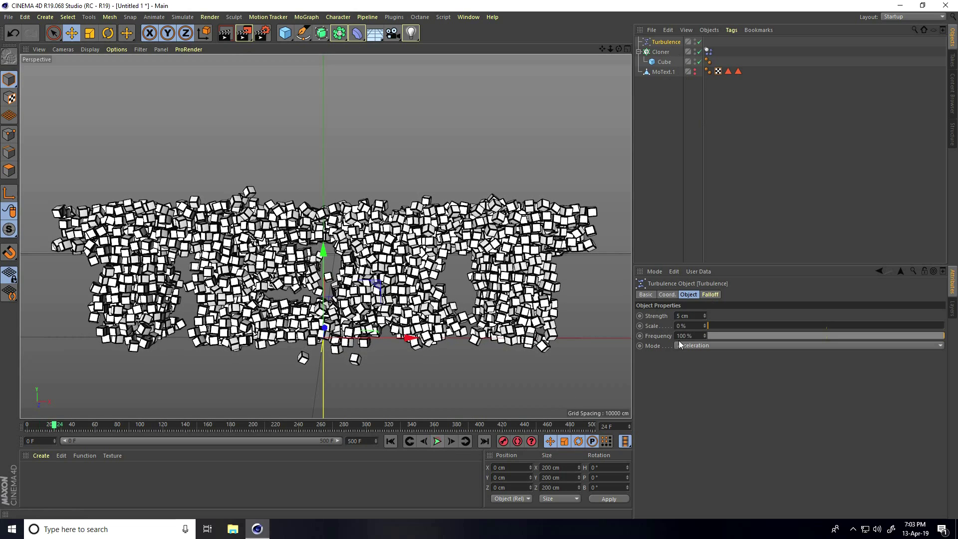
click(692, 316)
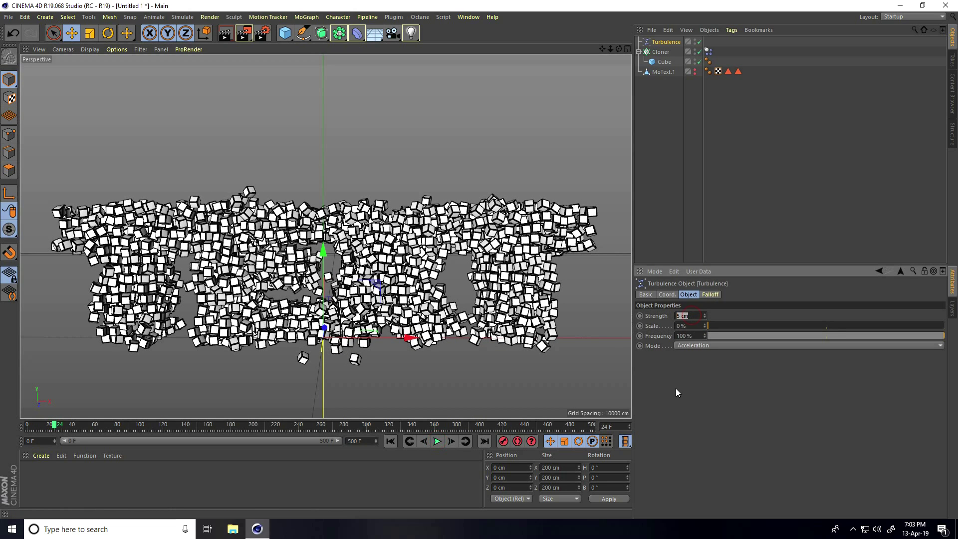
text(15)
key(Tab)
text(100)
key(Tab)
text(50)
key(Return)
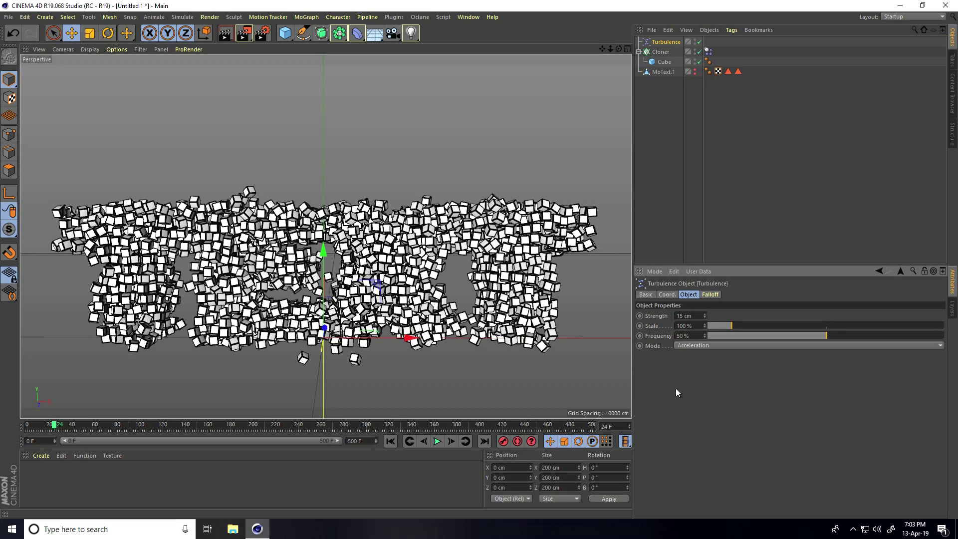
click(390, 442)
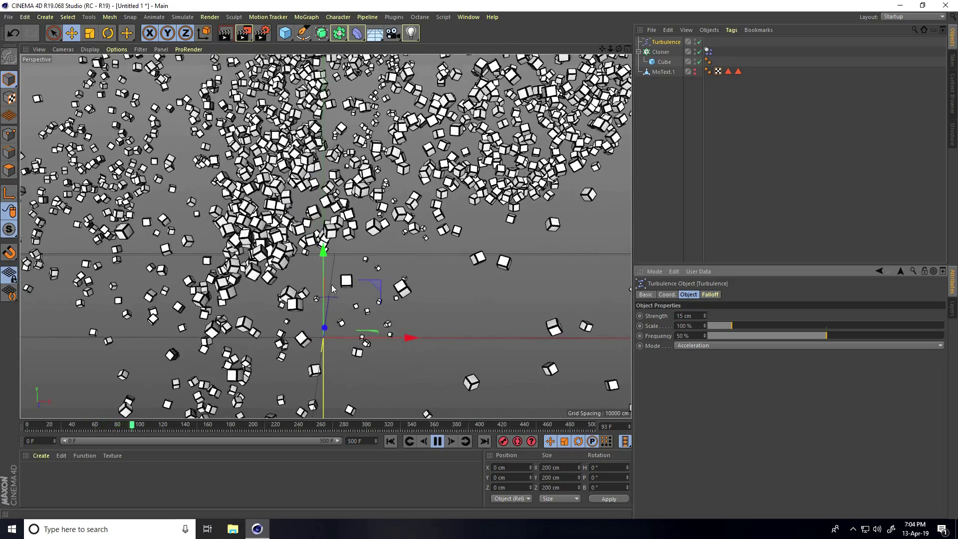
click(436, 440)
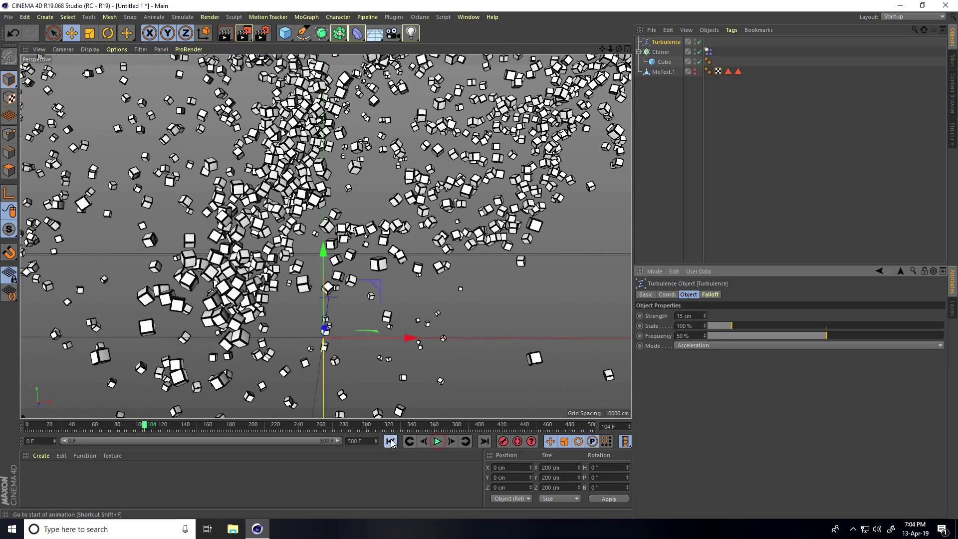
- Add a Sphere primitive to the scene and turn on its X-Ray display
click(285, 33)
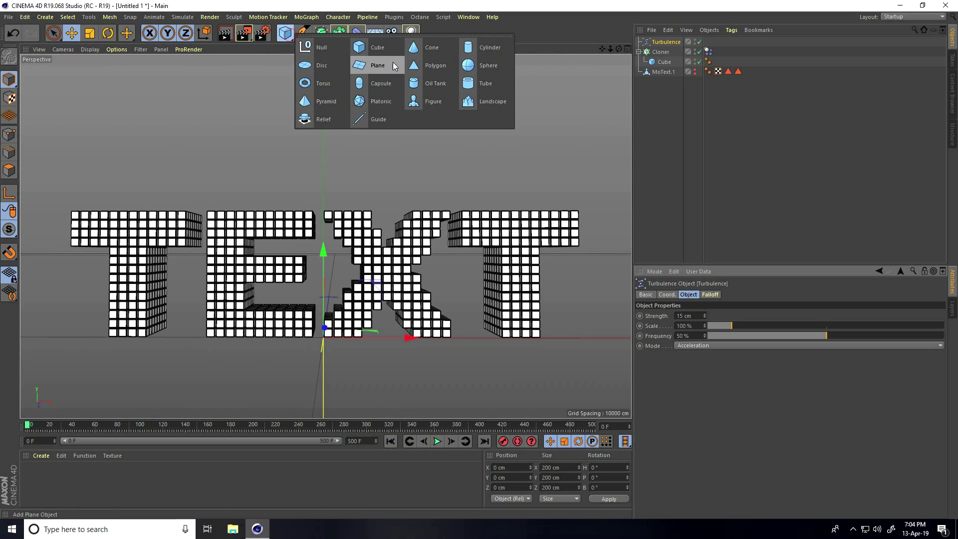
click(477, 66)
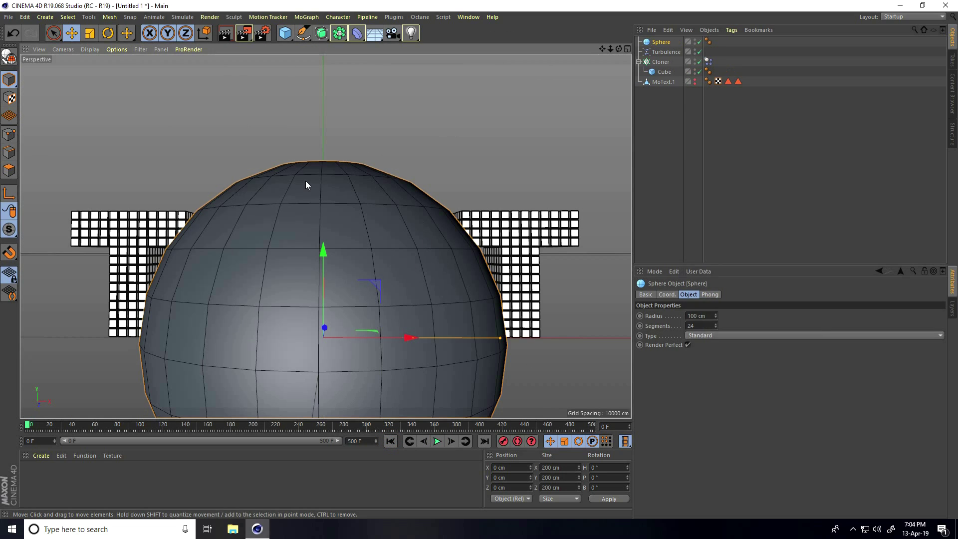
scroll(306, 181, down, 2)
scroll(298, 213, down, 1)
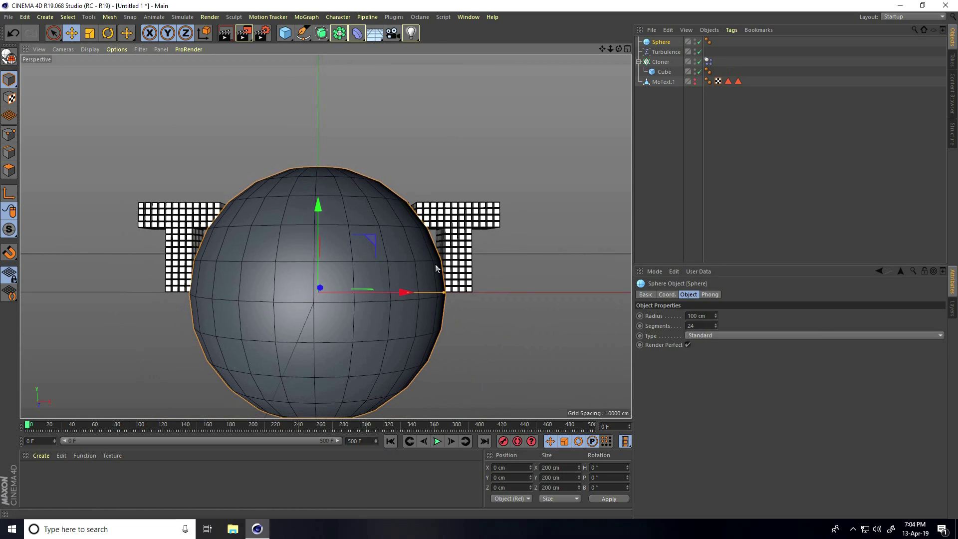
click(645, 295)
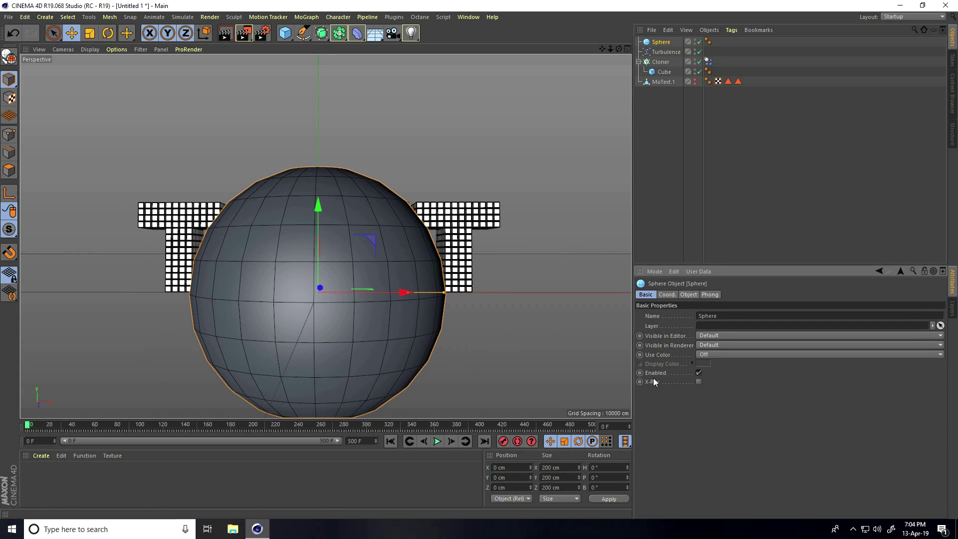
click(699, 381)
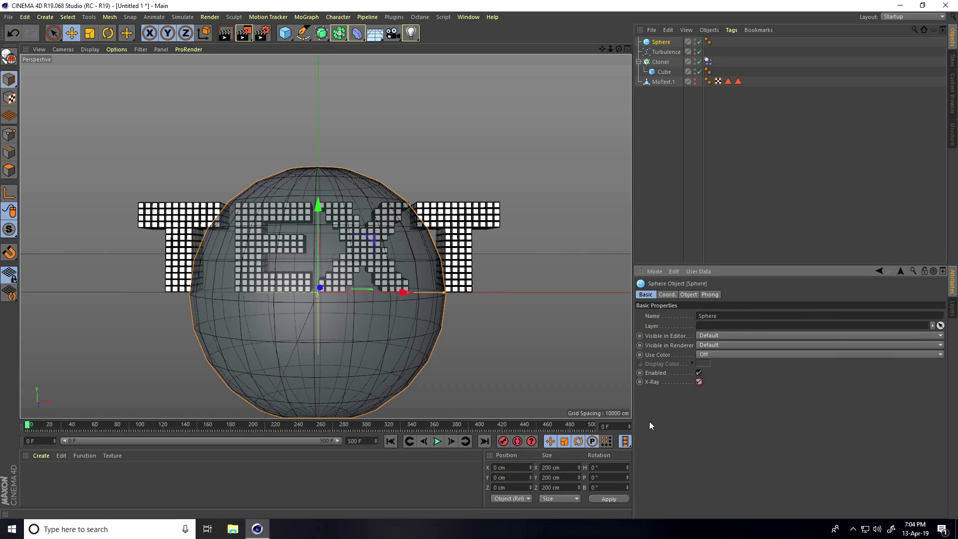
- Set the sphere's radius to 170 cm and raise it to about 33 cm in Y so it encloses the TEXT
click(691, 295)
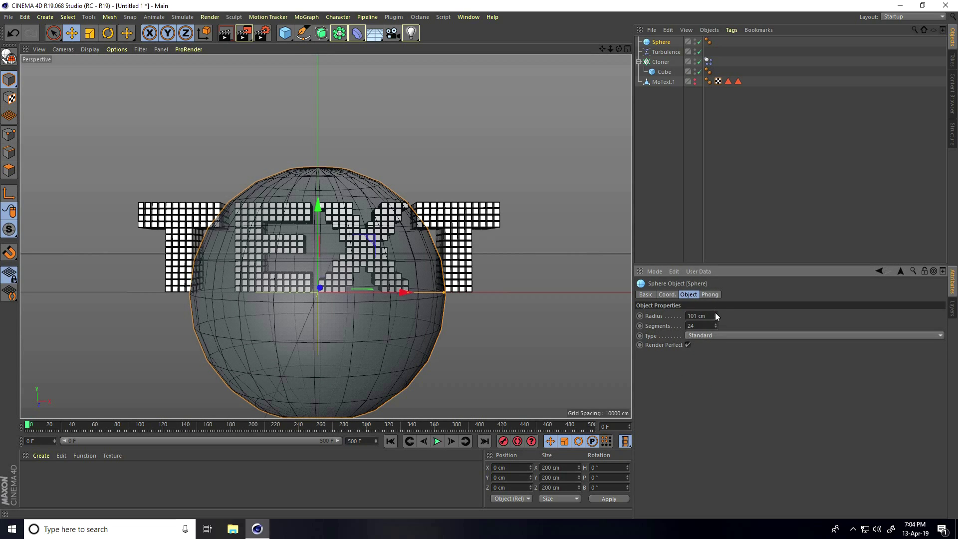
mouse_move(715, 315)
mouse_down()
mouse_move(715, 299)
mouse_move(715, 315)
mouse_up()
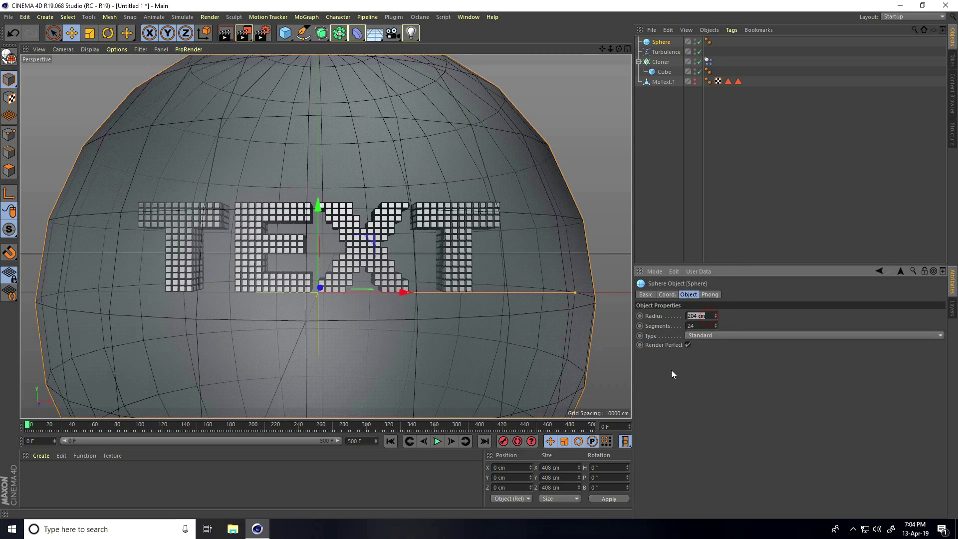
text(175)
key(BackSpace)
text(0)
key(Return)
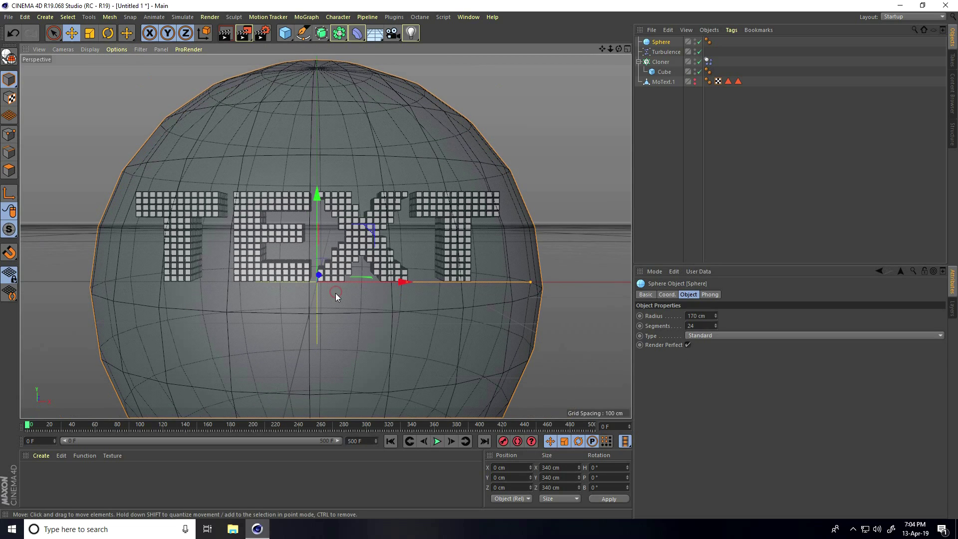
drag(317, 196, 316, 162)
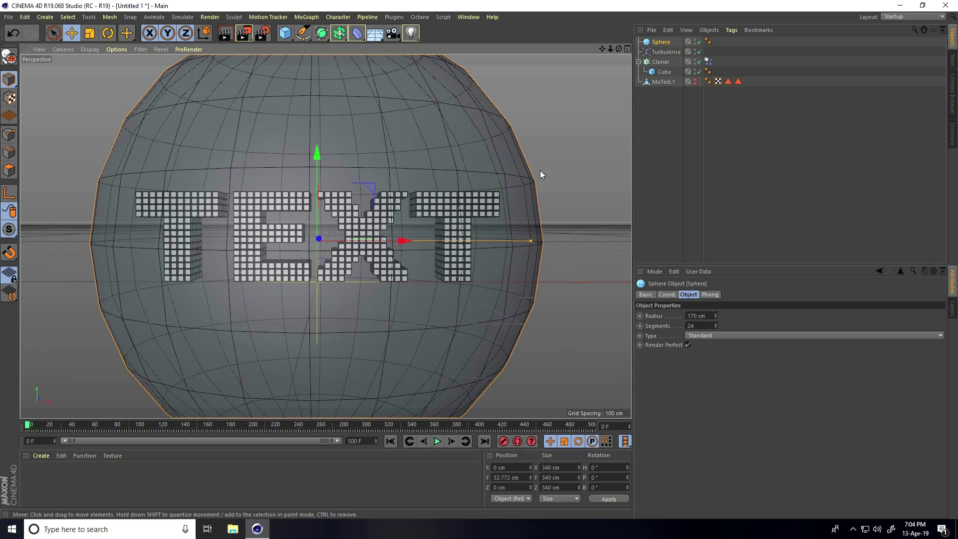
- Give the sphere a Collider Body simulation tag and briefly play the simulation to test it
right_click(659, 47)
mouse_move(696, 141)
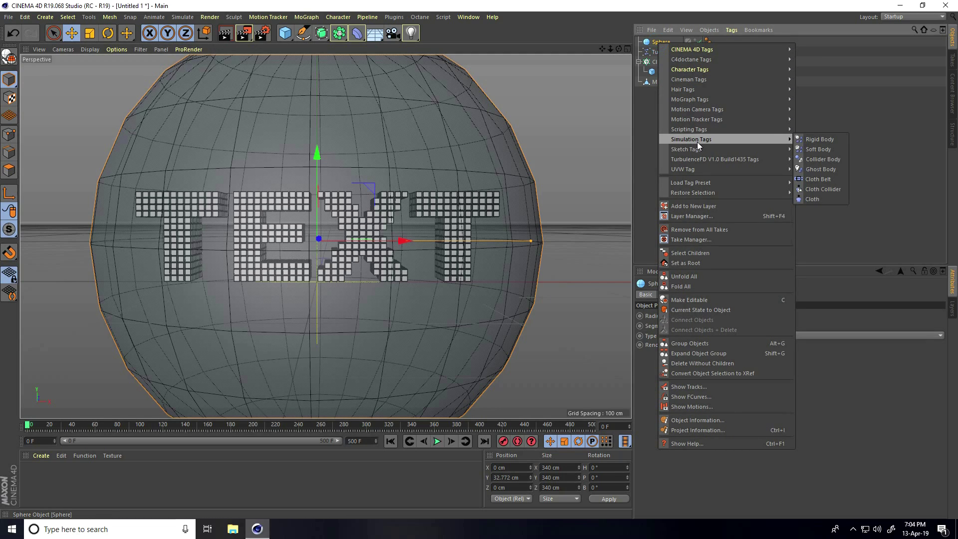
click(830, 160)
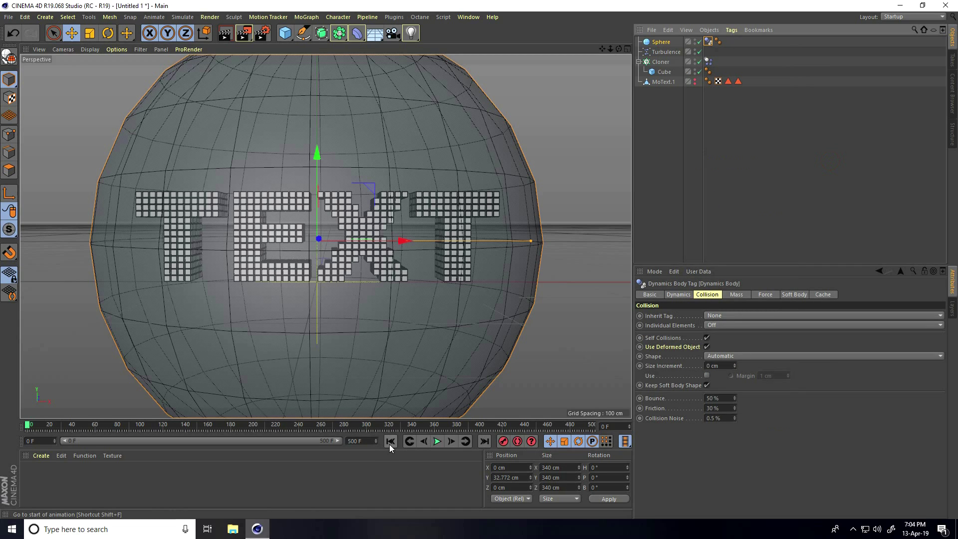
click(436, 440)
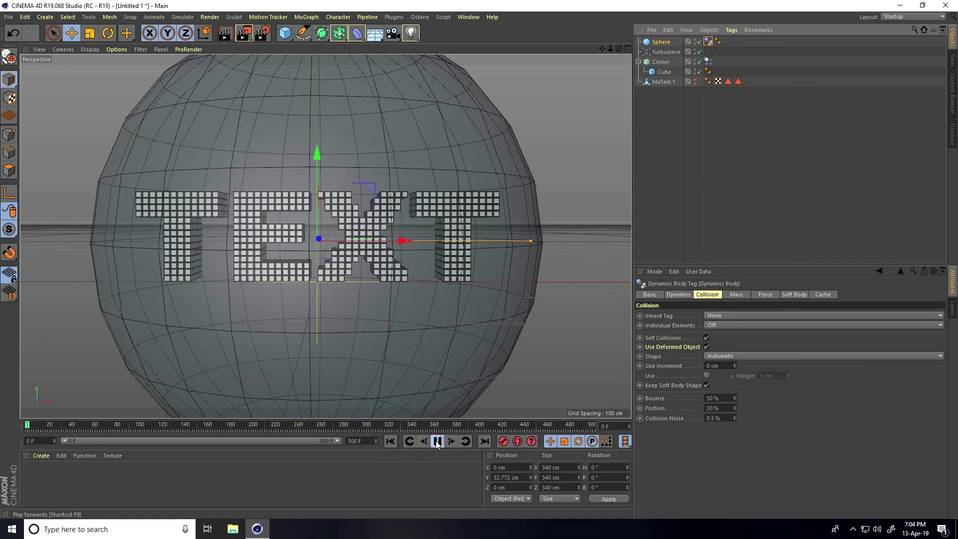
click(436, 441)
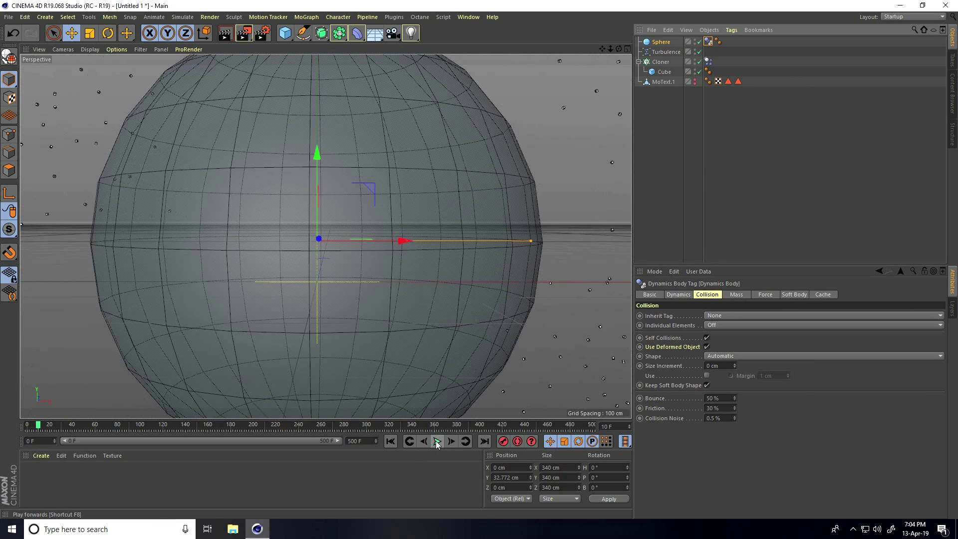
- Set the collision shape of the sphere's dynamics tag to Static Mesh, replay the simulation, and rewind to frame 0
click(708, 43)
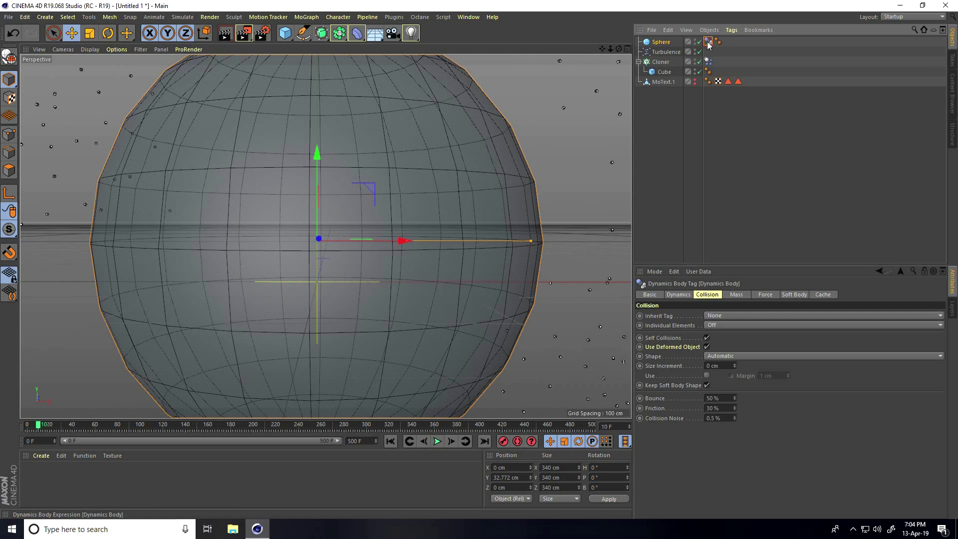
click(705, 294)
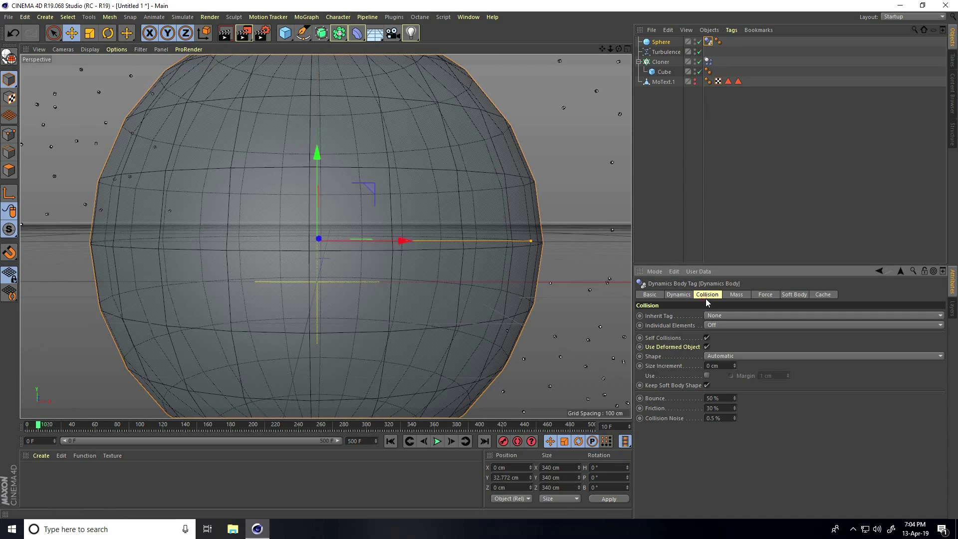
click(722, 356)
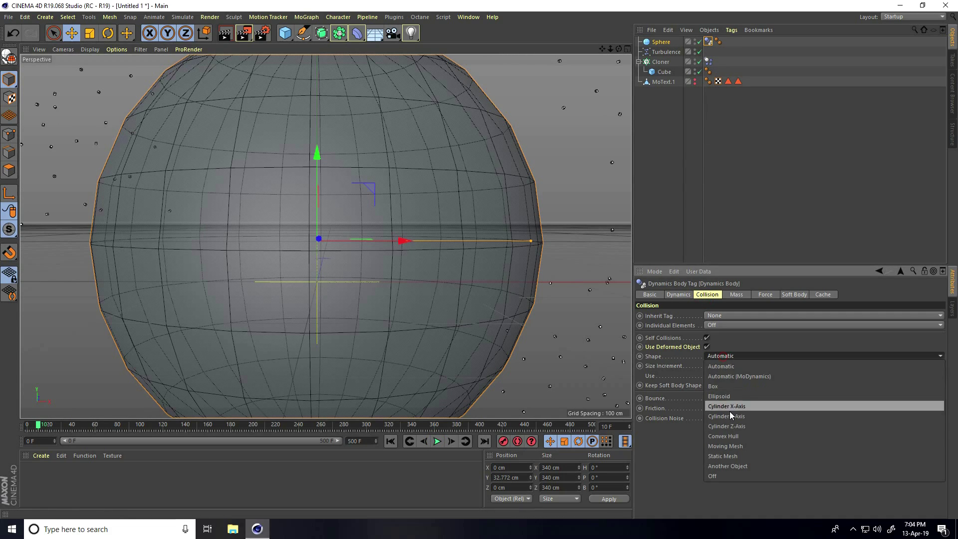
click(742, 455)
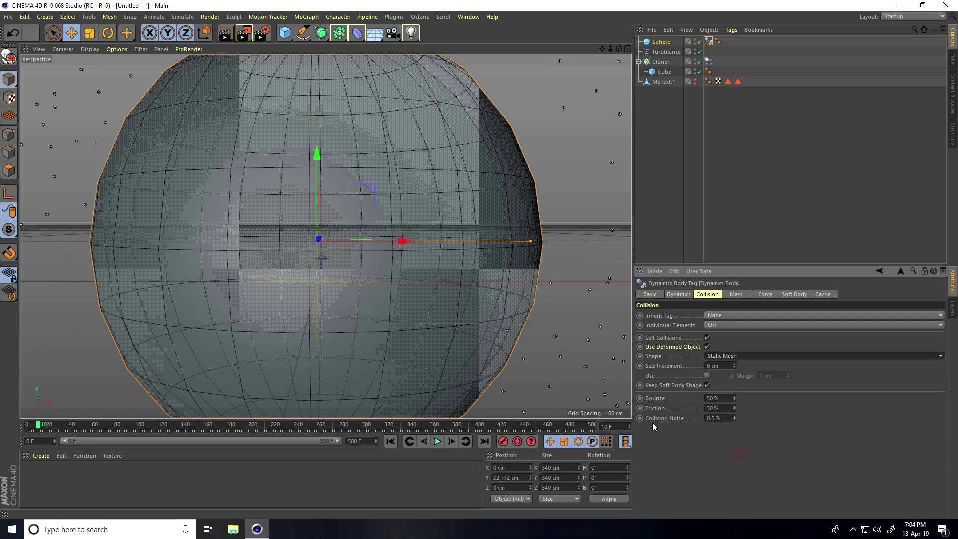
click(389, 441)
click(437, 441)
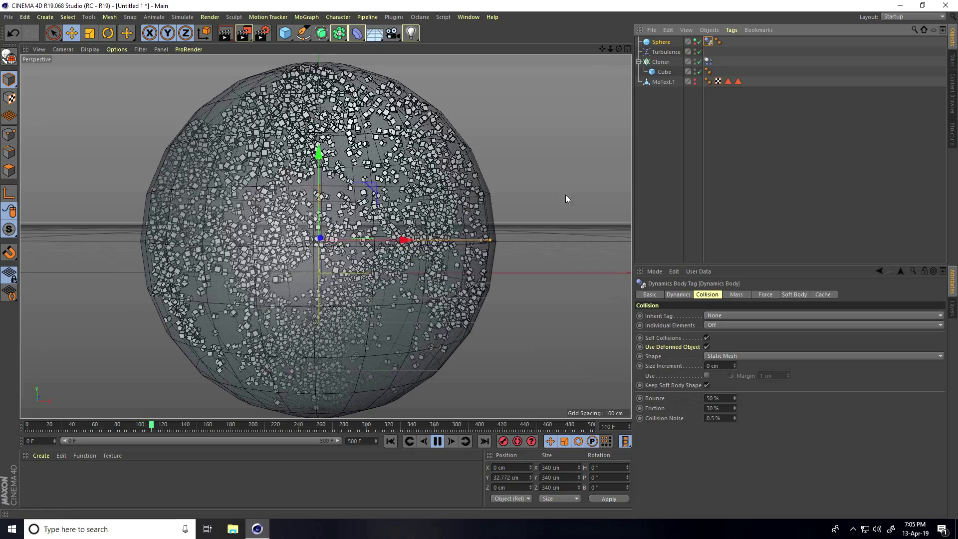
click(437, 441)
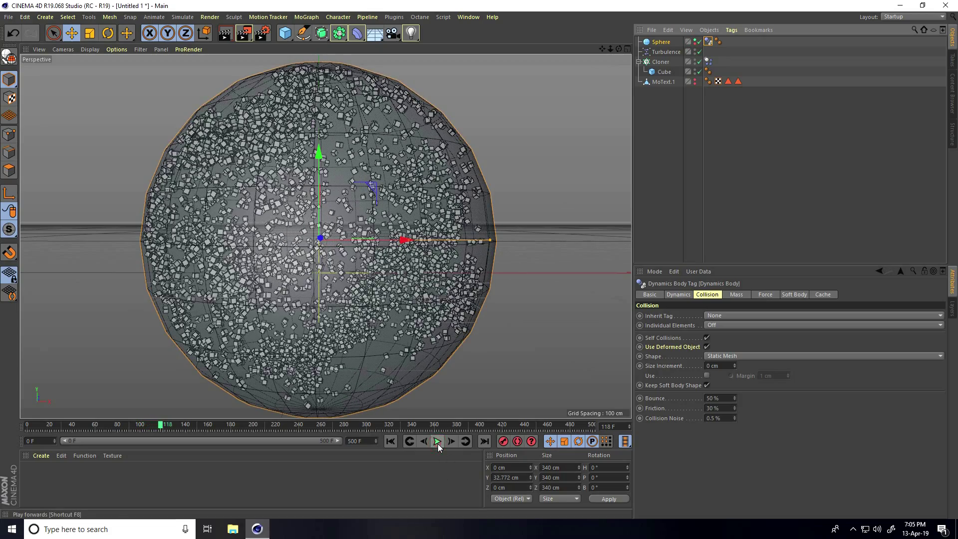
click(386, 442)
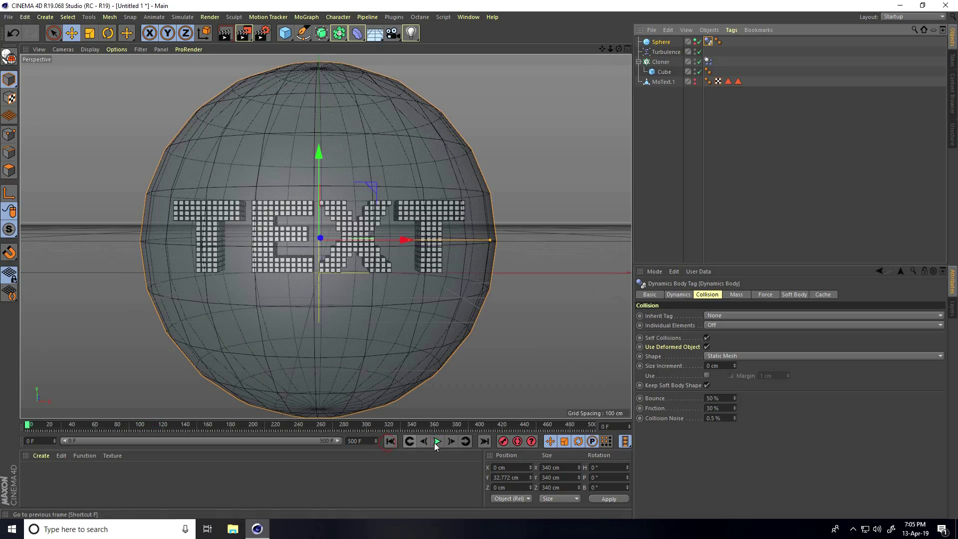
- Hide the sphere in both the editor and the renderer, and turn off its X-Ray display
click(662, 42)
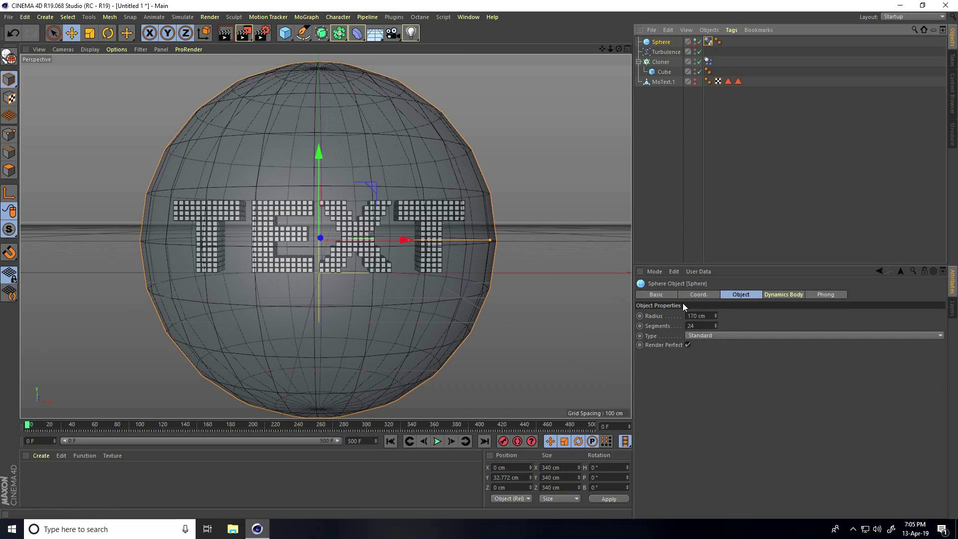
click(695, 42)
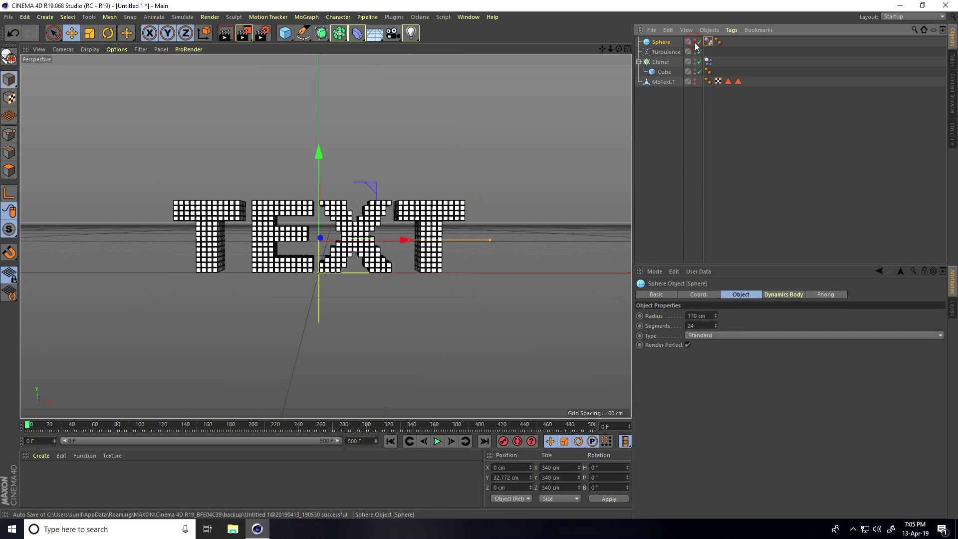
click(656, 295)
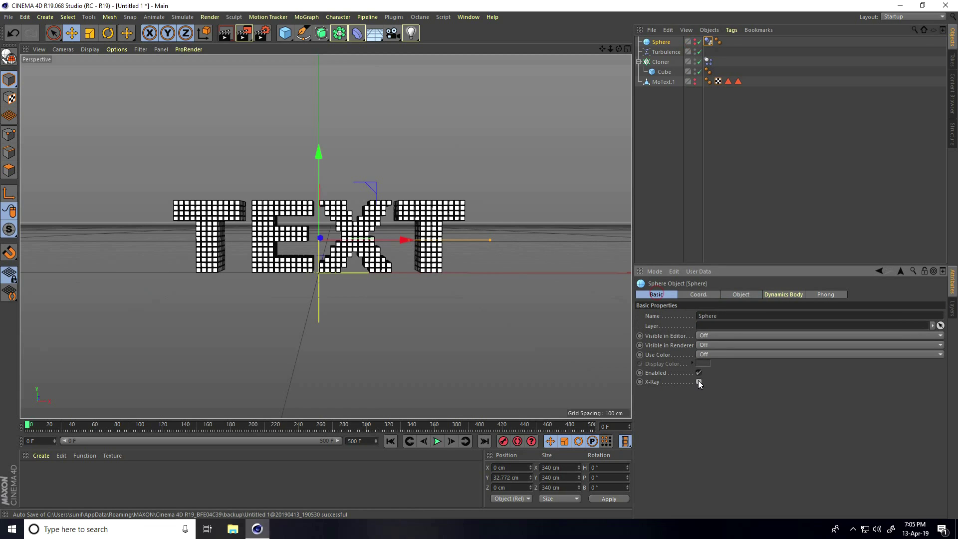
- Play the simulation with the sphere hidden to check how the cubes are contained, and rewind to frame 0
click(437, 441)
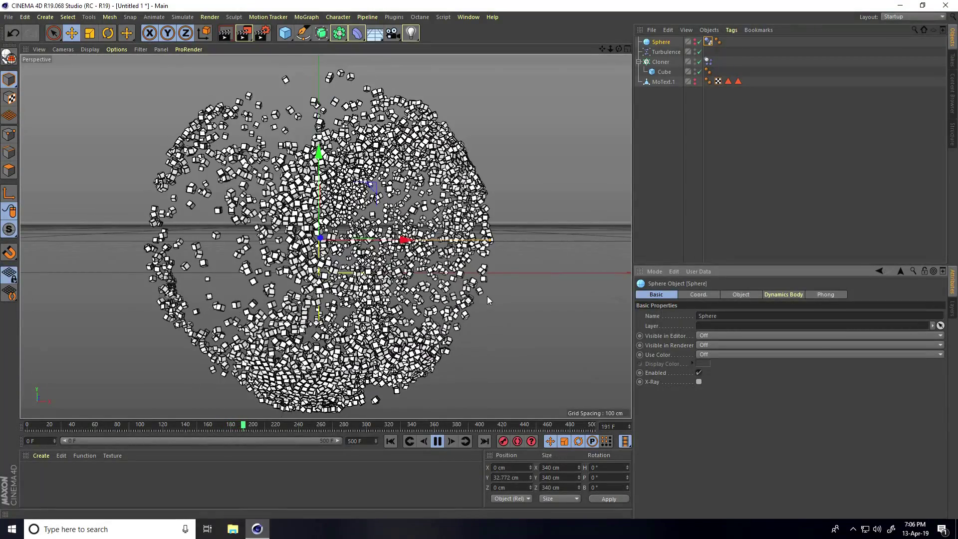
click(437, 441)
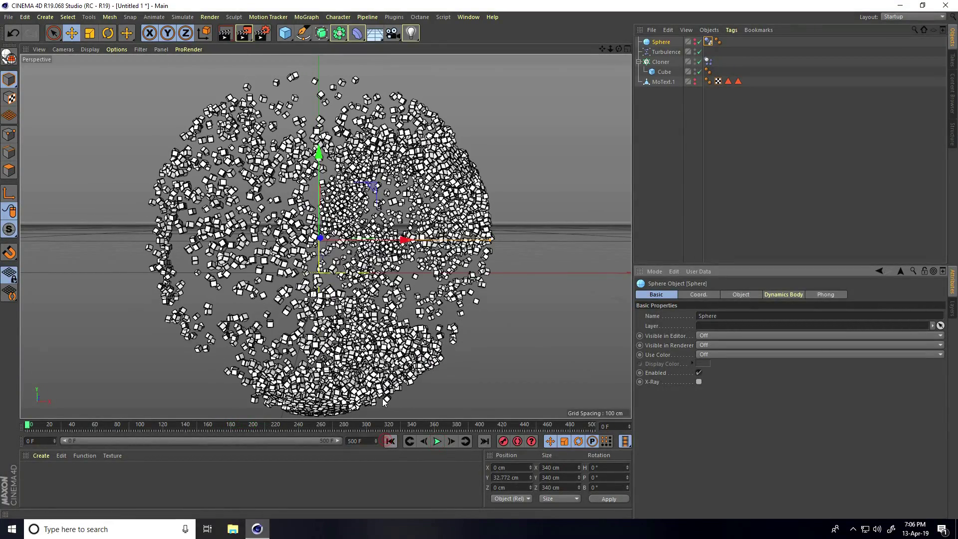
click(386, 440)
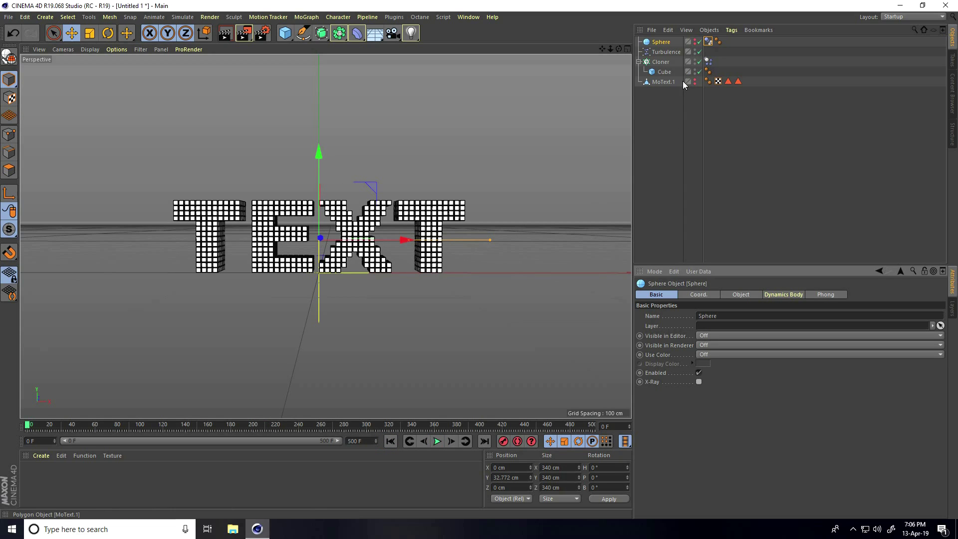
- Keyframe the Enabled setting of the sphere's dynamics tag as on at frame 359 and off at frame 361
click(709, 44)
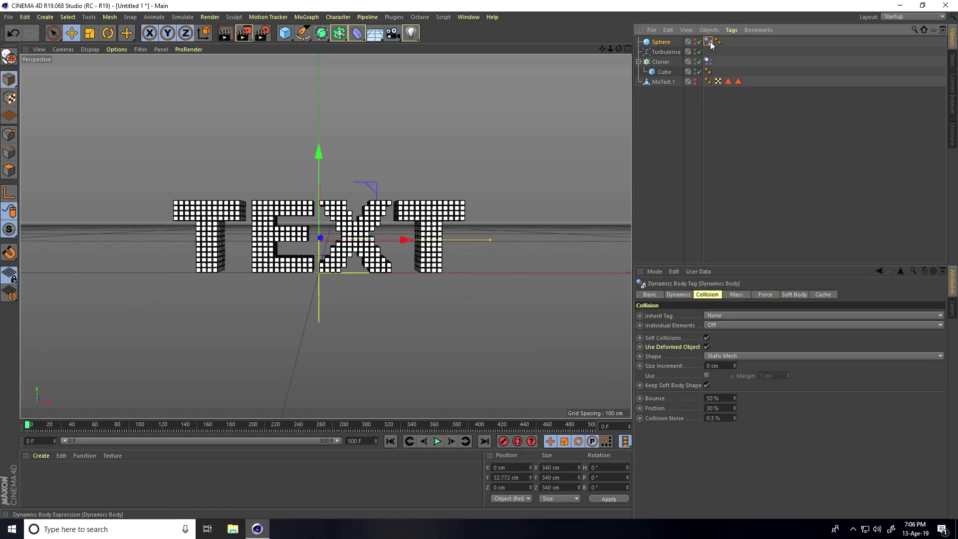
click(677, 295)
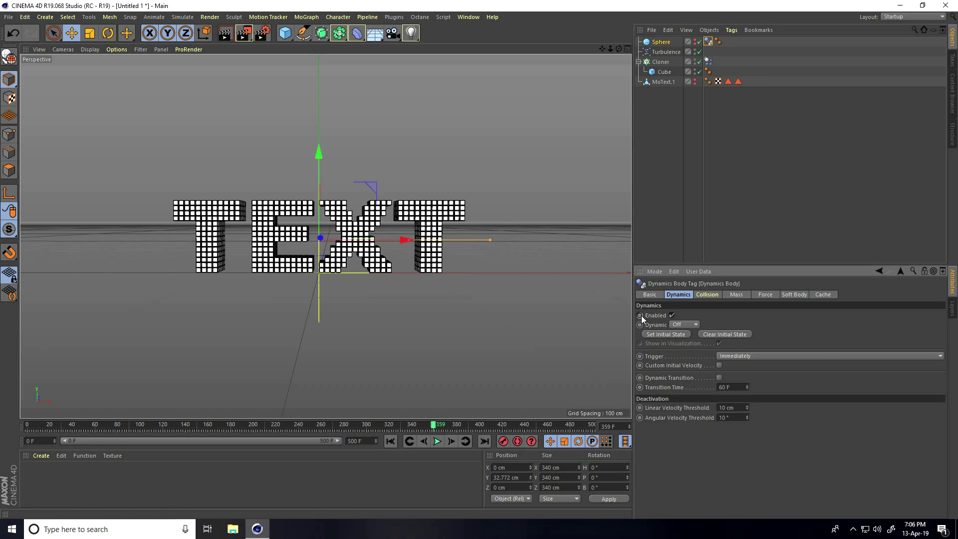
click(435, 425)
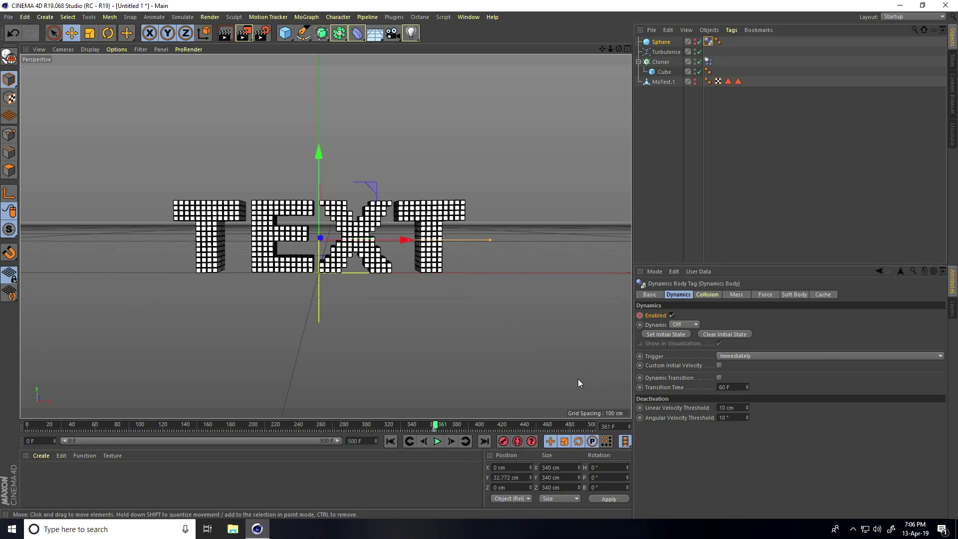
click(671, 315)
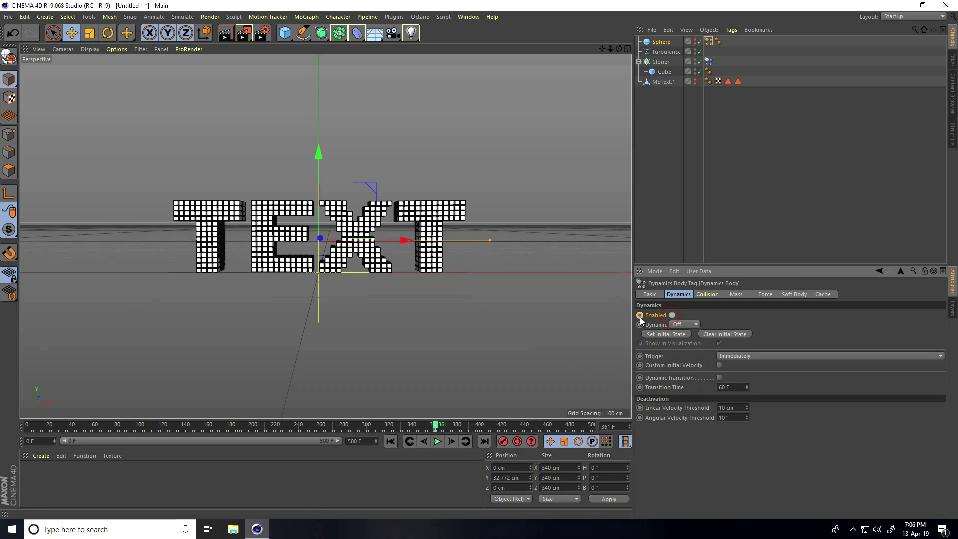
ctrl+click(639, 317)
- Merge the cinema-4d-studio lights file into the scene and rewind to frame 0
click(10, 19)
click(24, 55)
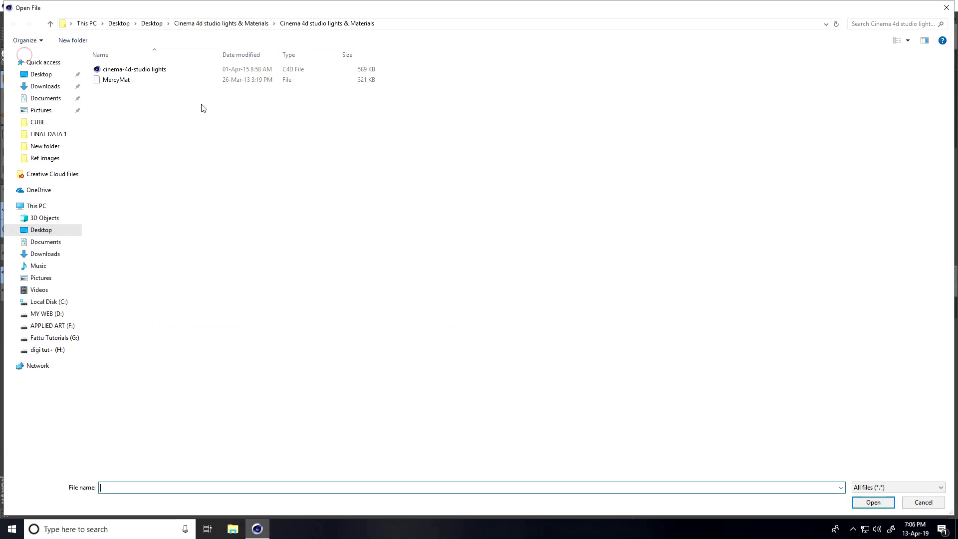
click(120, 70)
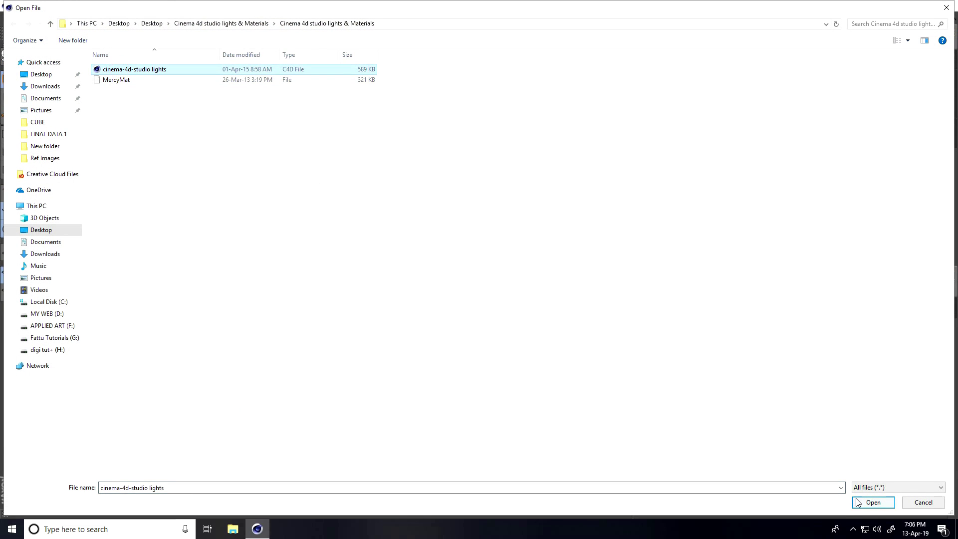
click(873, 501)
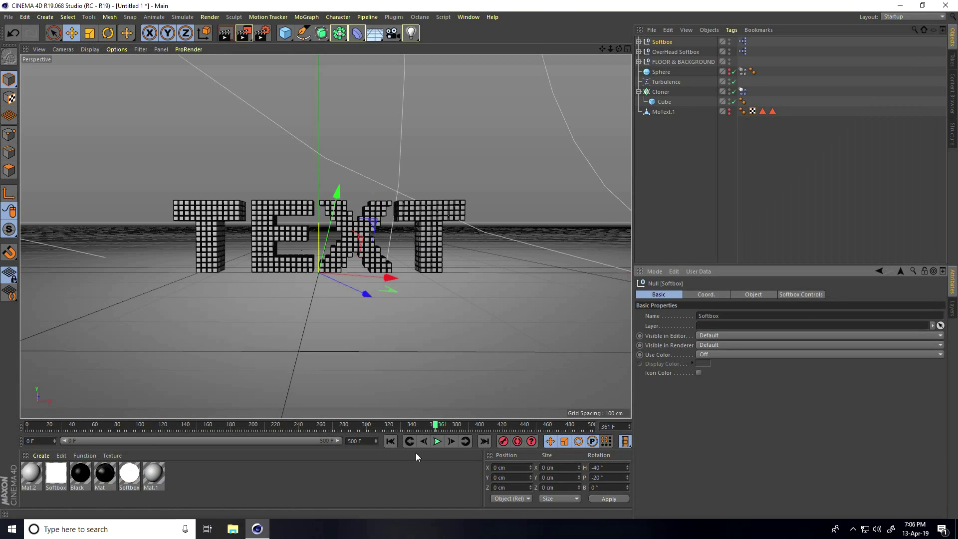
click(391, 442)
- Show the sphere in the editor and, in the Front view, lower the FLOOR & BACKGROUND group to about Y -149 cm, below the sphere
click(662, 72)
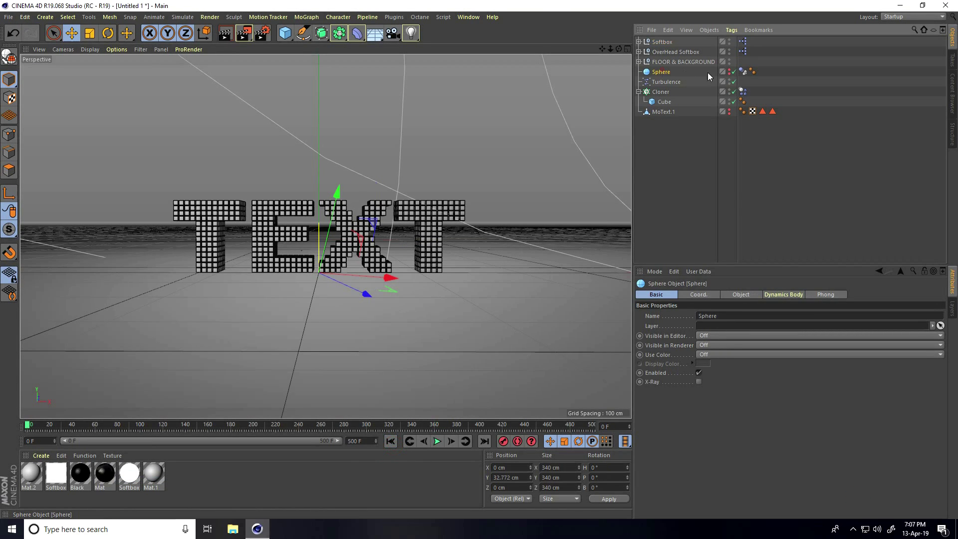
click(729, 70)
middle_click(388, 172)
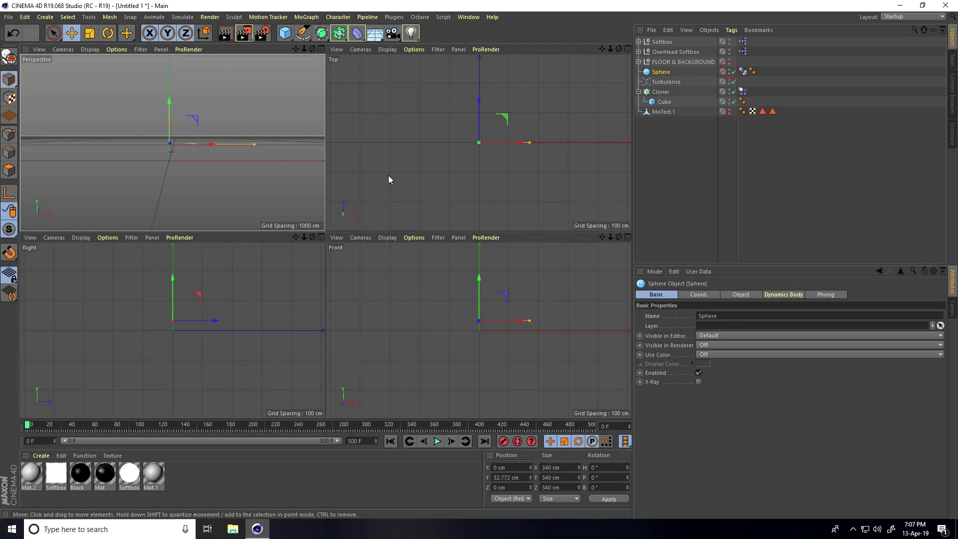
middle_click(393, 282)
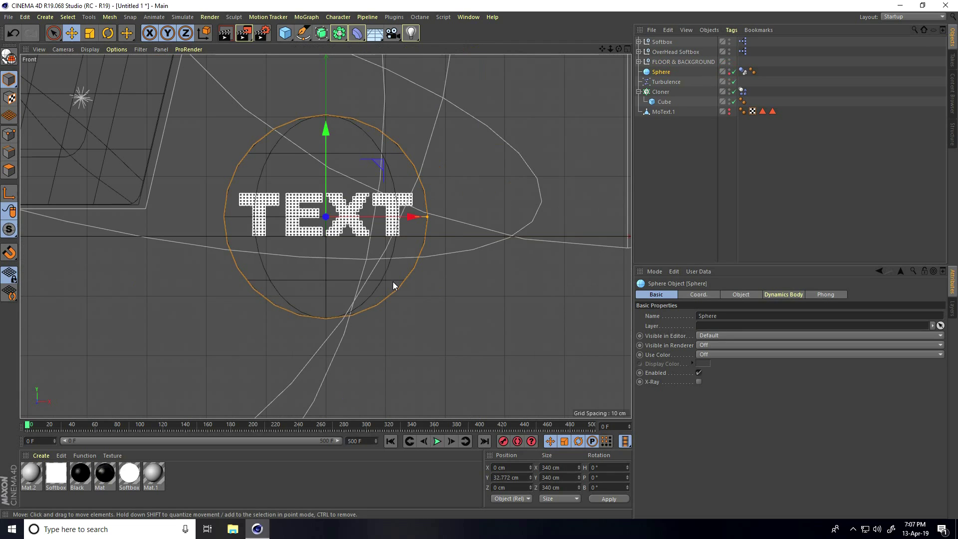
click(663, 62)
drag(308, 145, 314, 236)
middle_click(333, 210)
middle_click(169, 159)
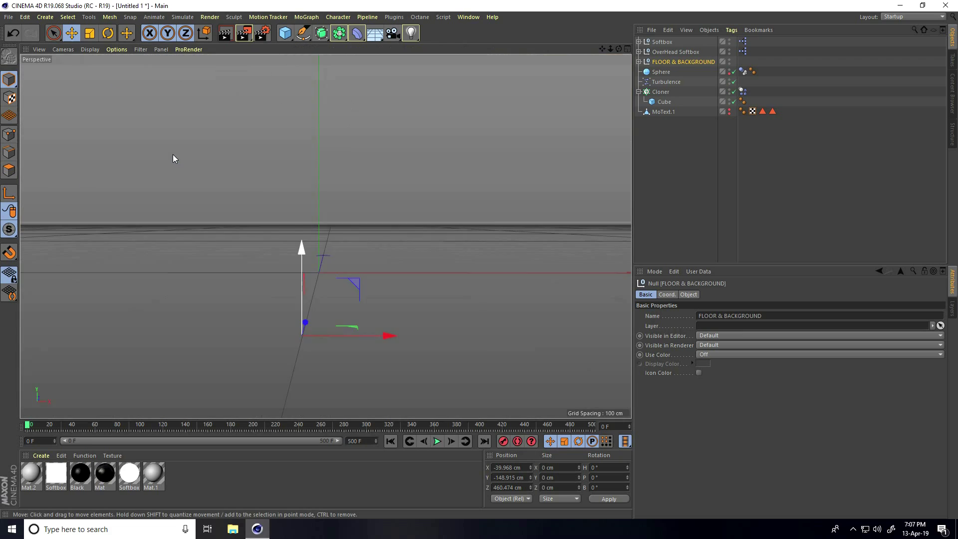
- Give the Floor object inside FLOOR & BACKGROUND a Collider Body simulation tag and hide the sphere in the editor again
click(638, 62)
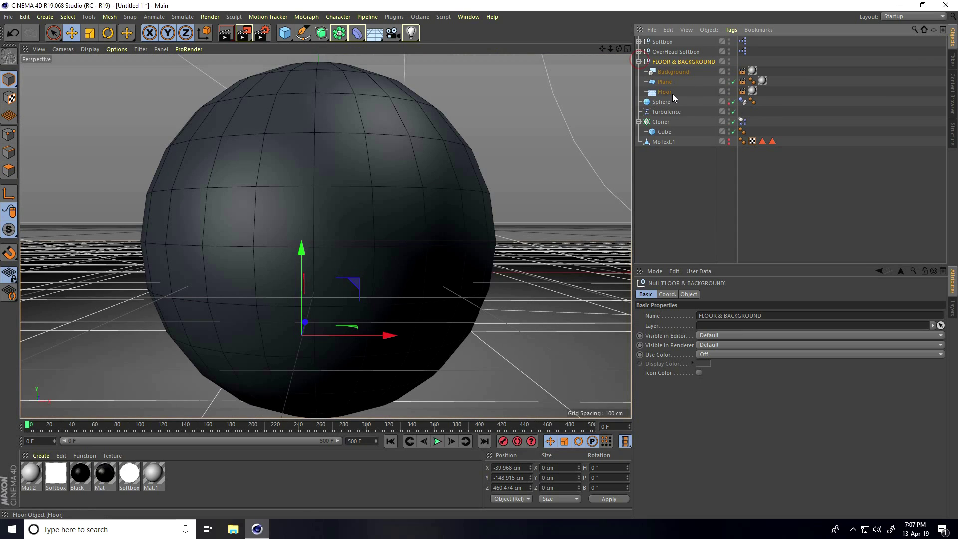
click(657, 93)
right_click(664, 96)
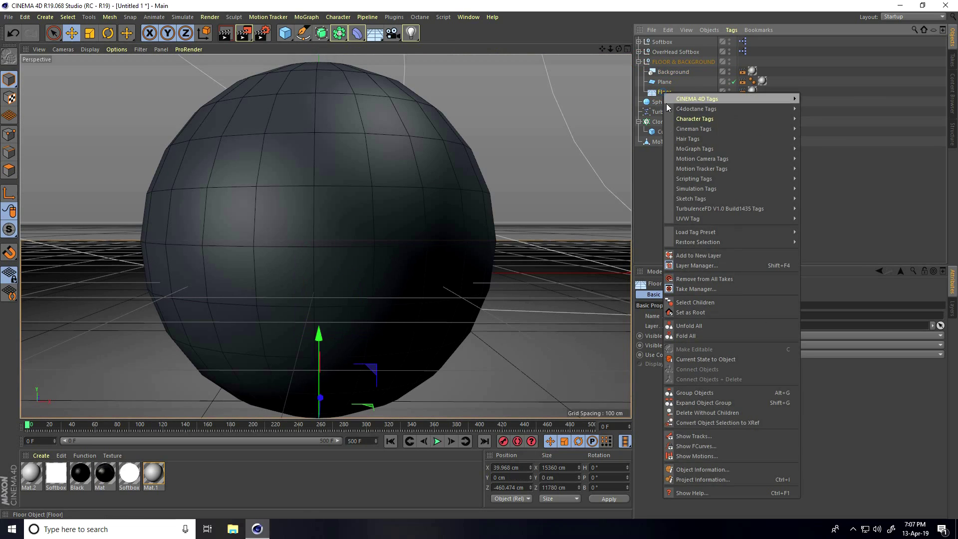
mouse_move(693, 188)
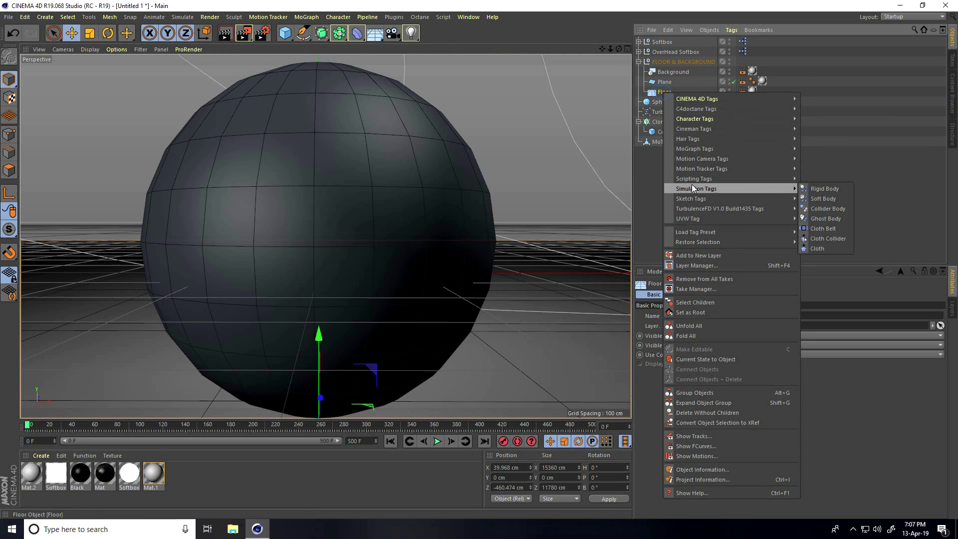
click(821, 209)
click(638, 61)
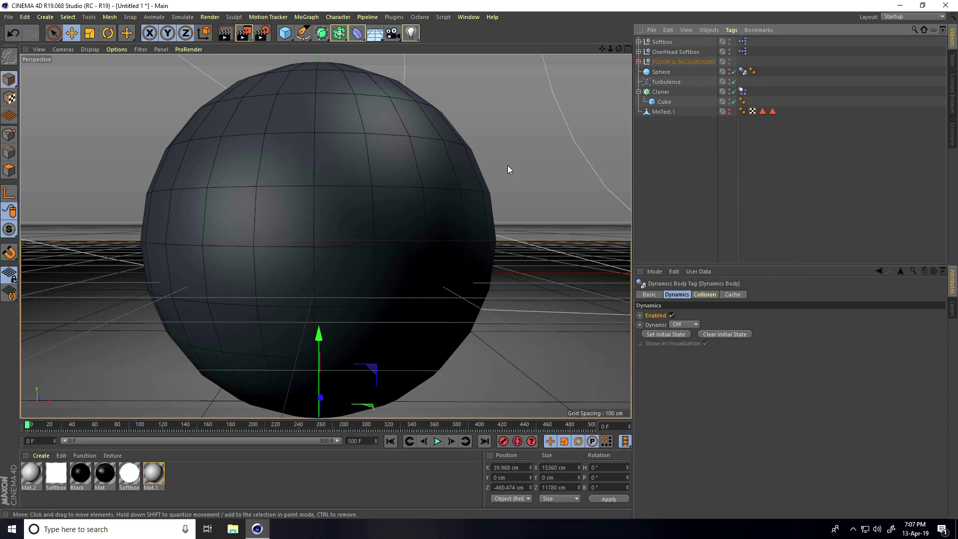
click(731, 72)
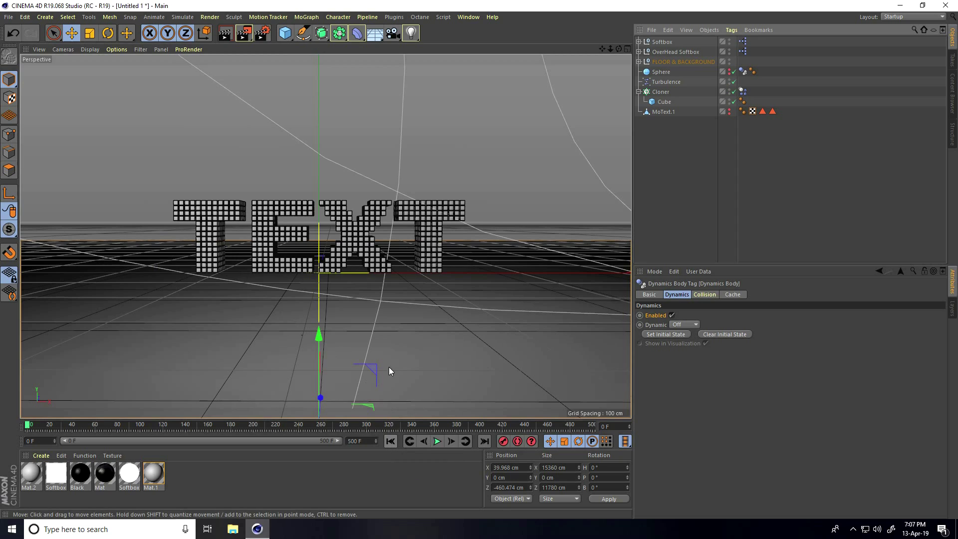
- Load the MercyMat material library into the scene's materials
click(37, 458)
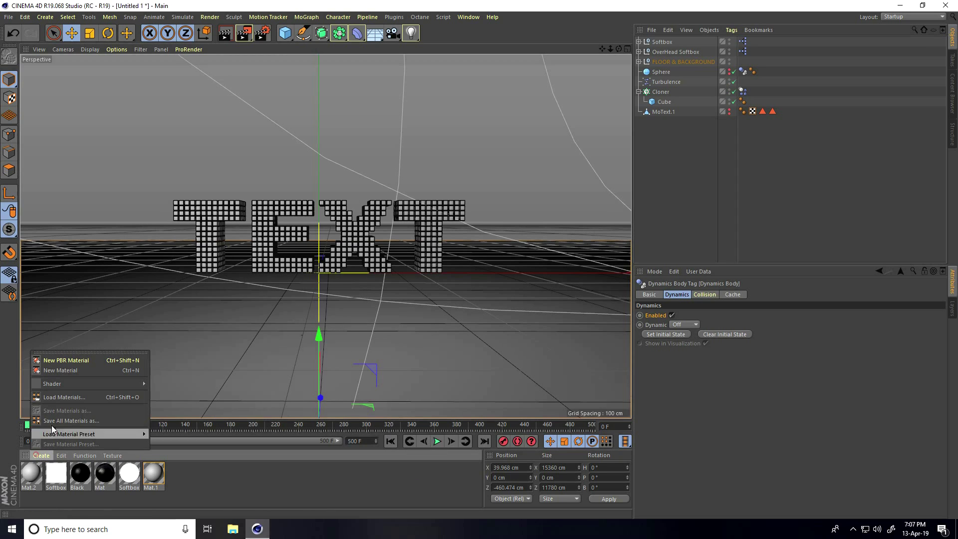
click(58, 394)
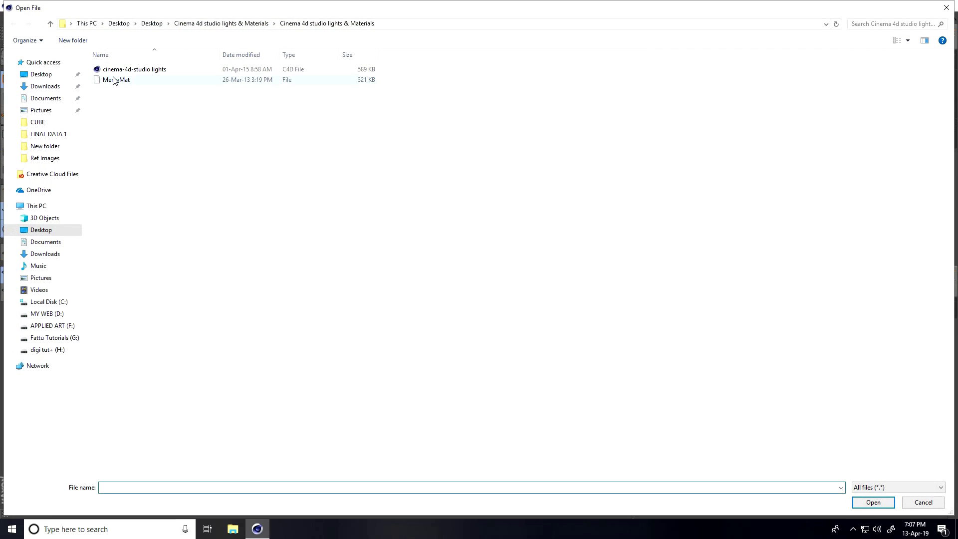
click(115, 79)
click(868, 501)
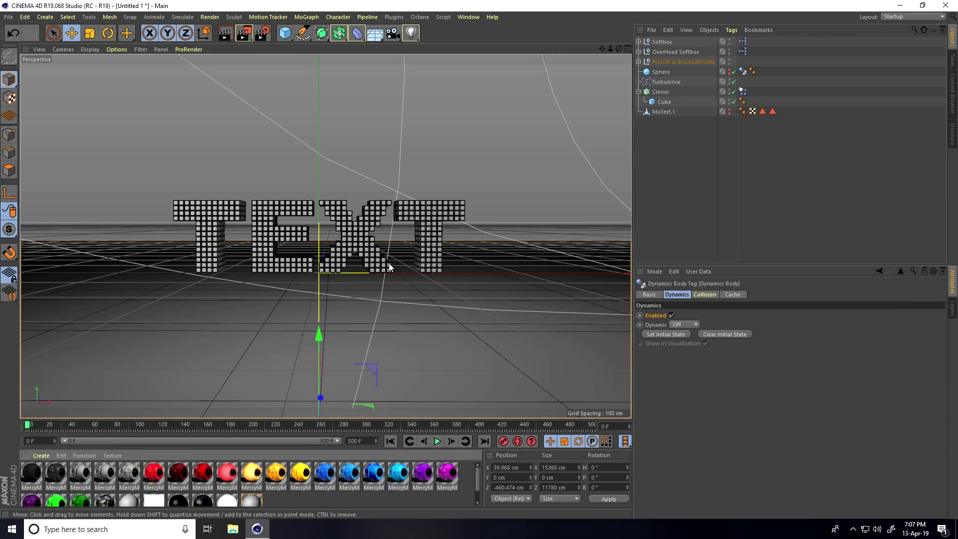
- Make the Cube under the Cloner editable and apply the light blue MercyMP material to it
click(673, 103)
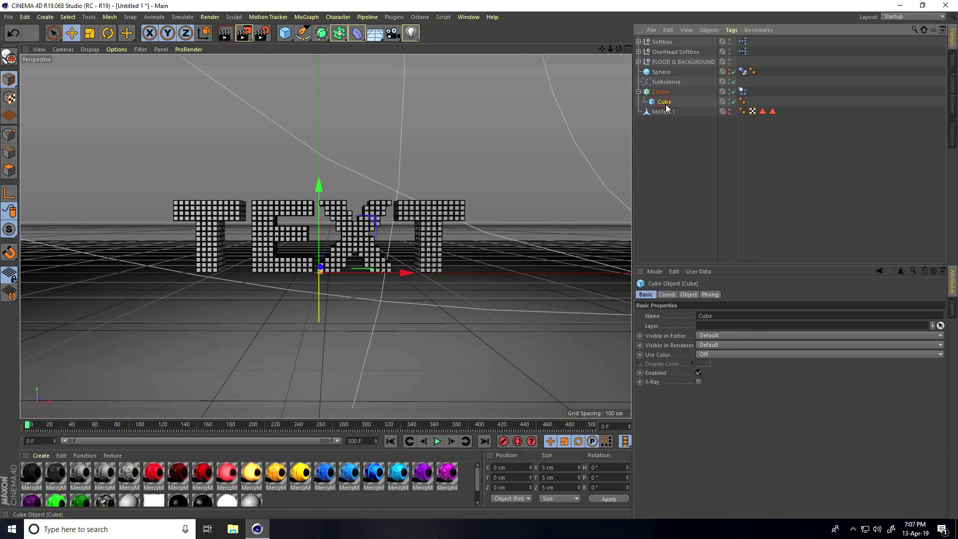
click(8, 59)
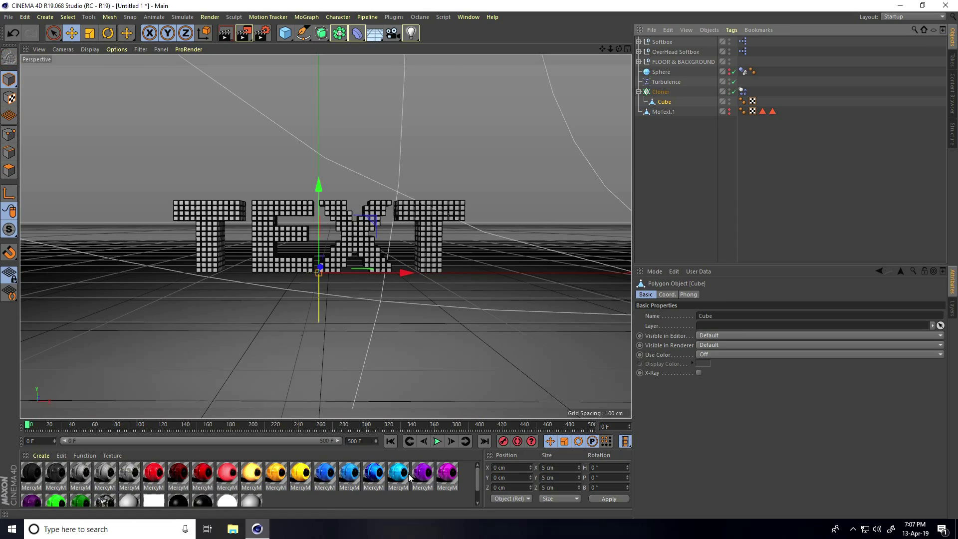
drag(399, 479, 666, 102)
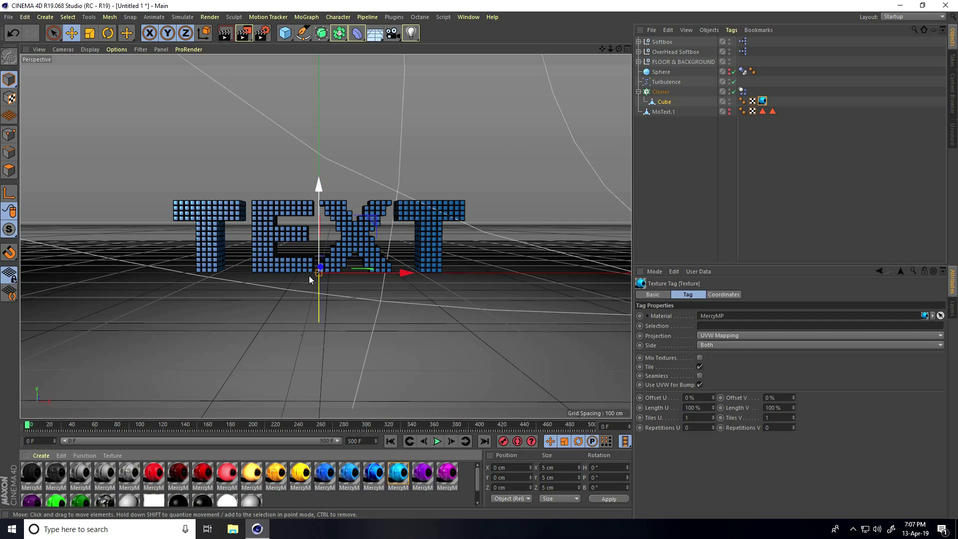
- Select the source cube's front face in polygon mode and disable the Cloner to isolate the single cube
scroll(336, 258, up, 6)
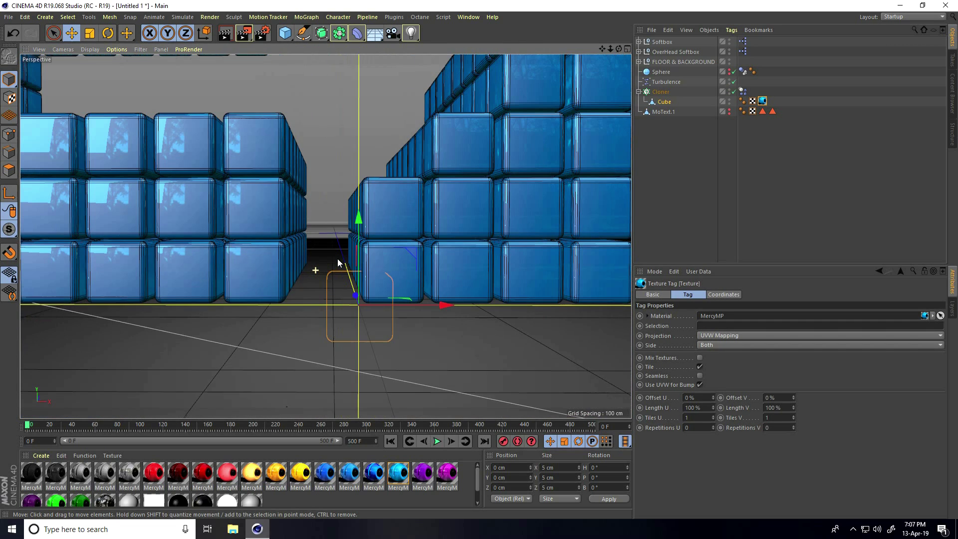
click(11, 173)
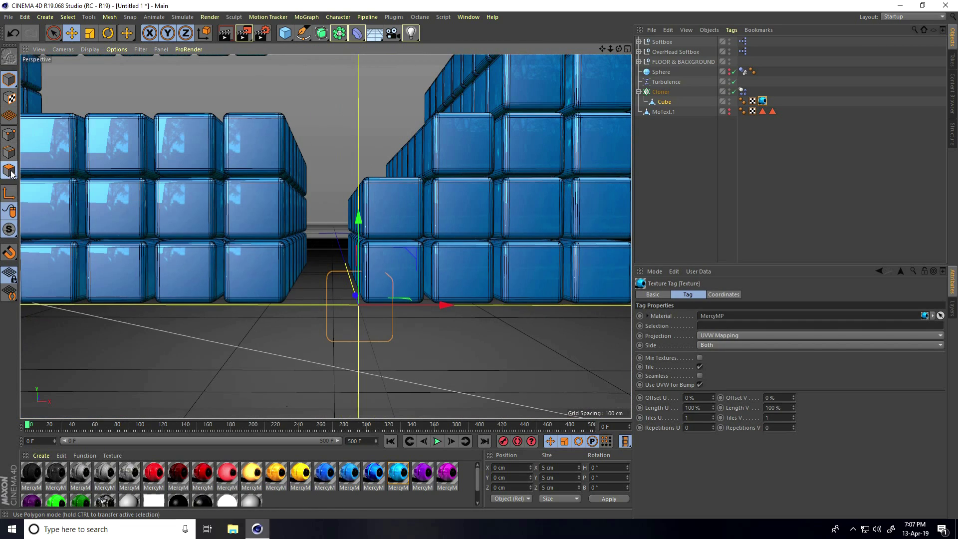
scroll(370, 299, down, 10)
scroll(358, 297, up, 10)
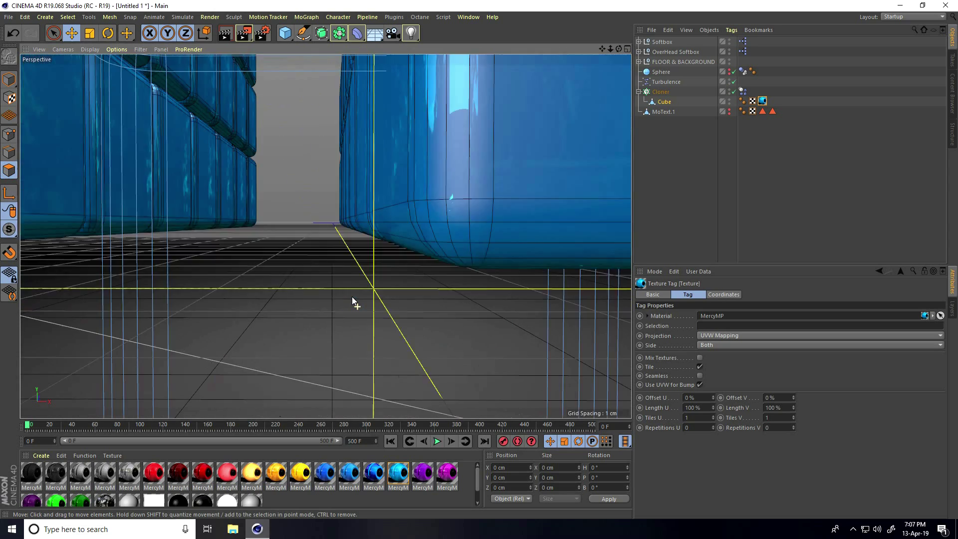
scroll(347, 298, down, 10)
scroll(349, 298, up, 10)
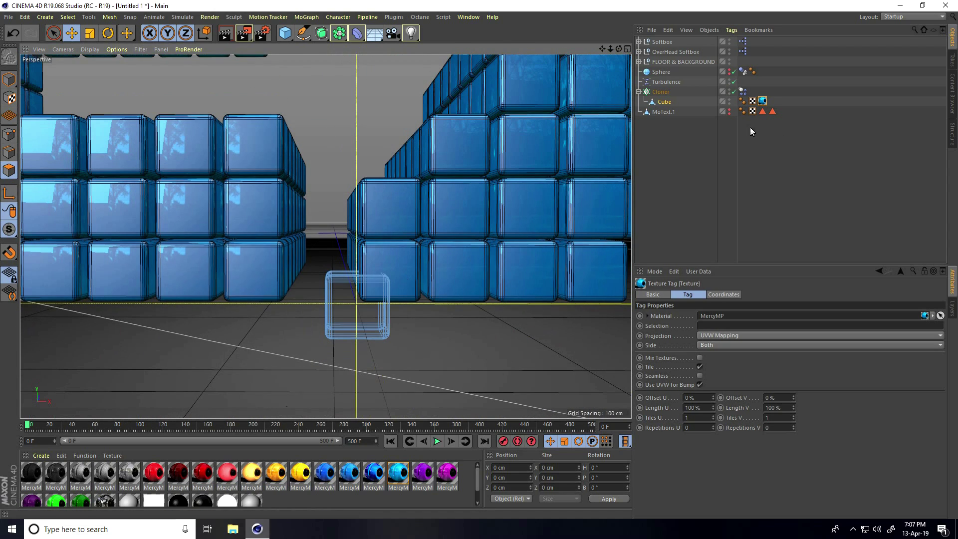
click(343, 298)
scroll(345, 298, up, 10)
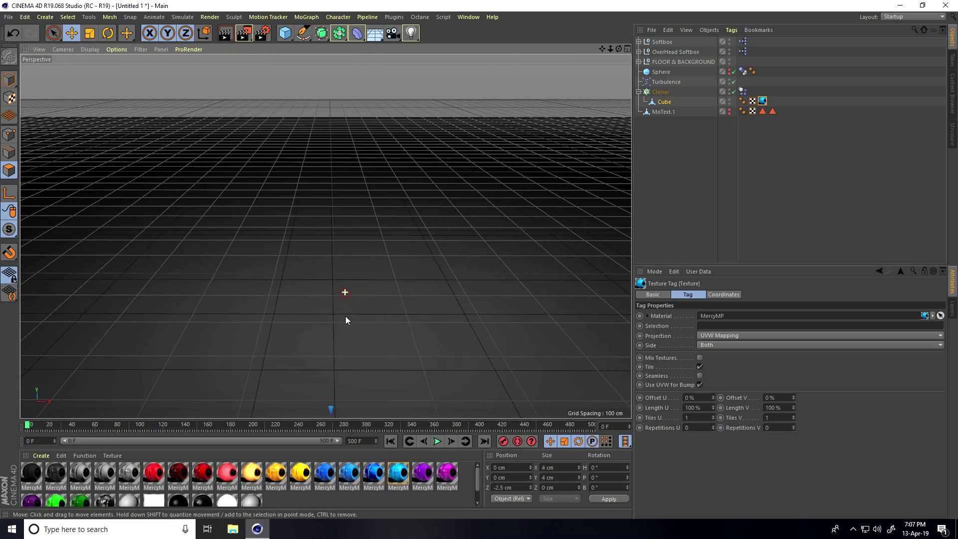
scroll(384, 279, down, 10)
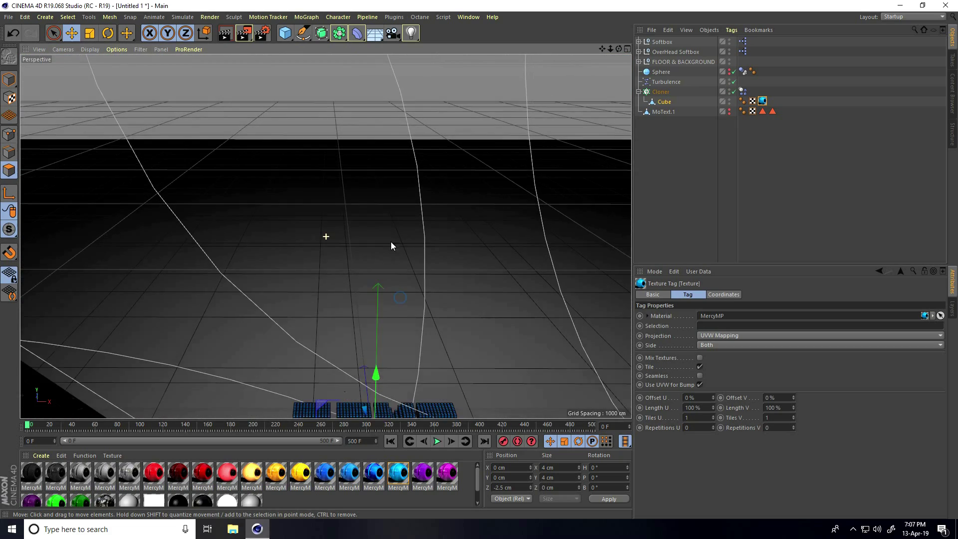
click(733, 92)
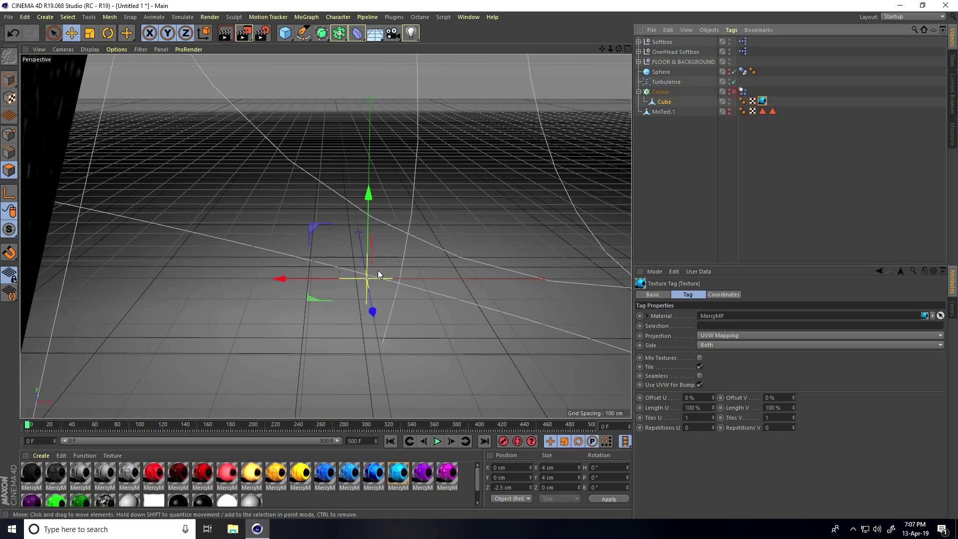
- Select all the flat faces of the cube and apply the yellow MercyMP material to them
scroll(367, 279, up, 3)
scroll(617, 210, up, 5)
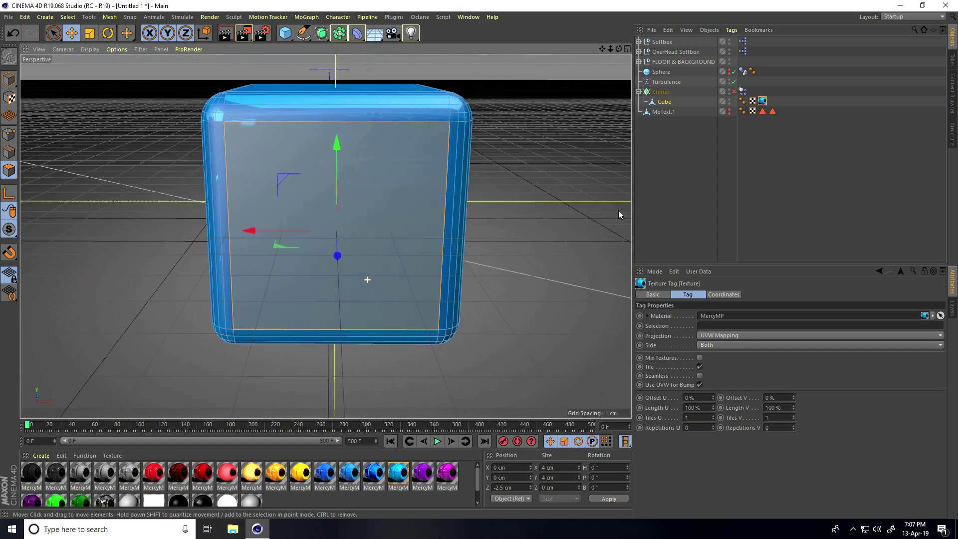
scroll(617, 211, down, 2)
alt+drag(328, 189, 258, 335)
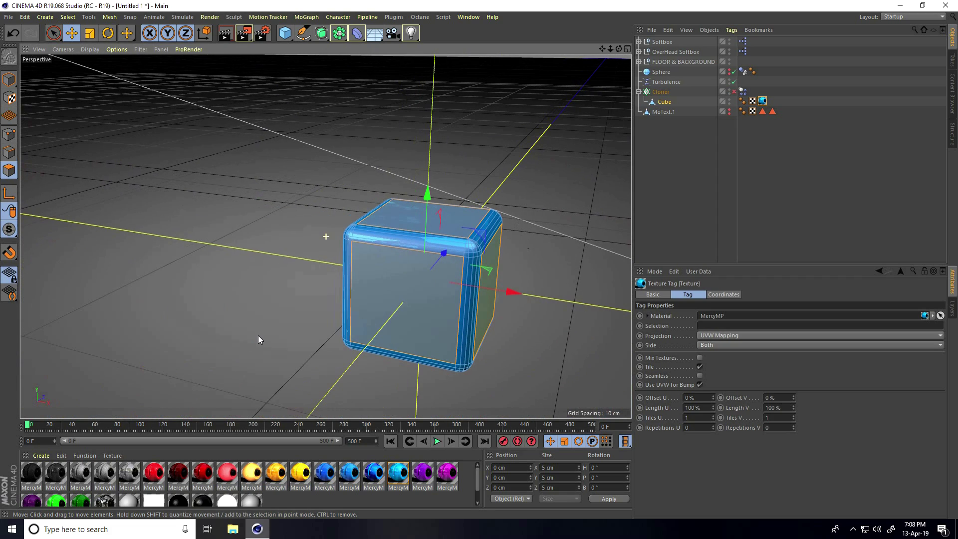
click(297, 473)
right_drag(296, 473, 321, 363)
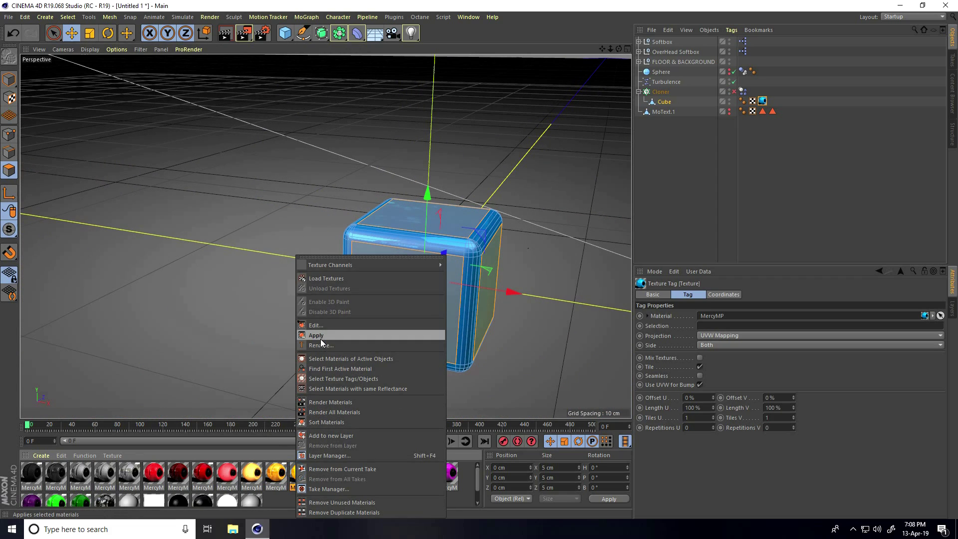
click(320, 339)
- Return to model mode with the Move tool and re-enable the Cloner to check the two-coloured cubes
click(9, 80)
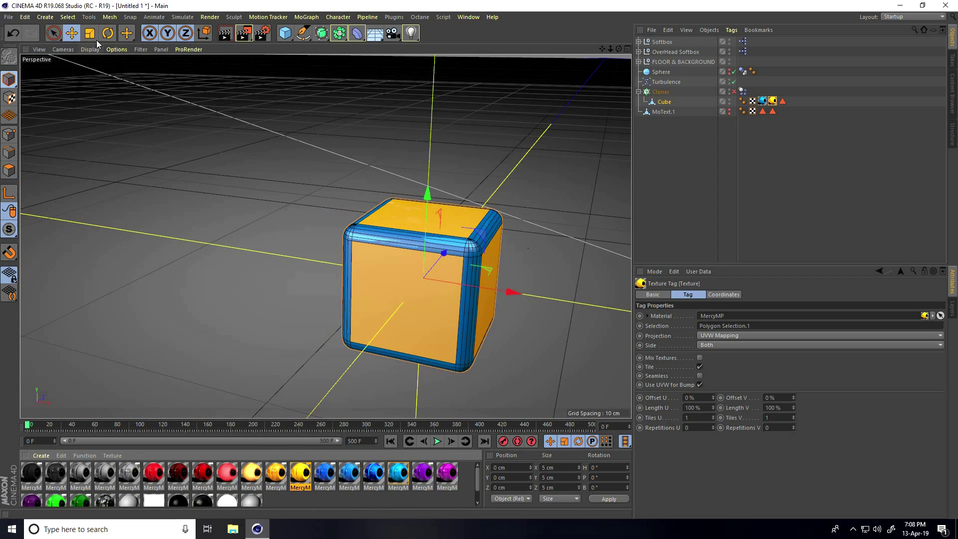
click(72, 33)
click(733, 91)
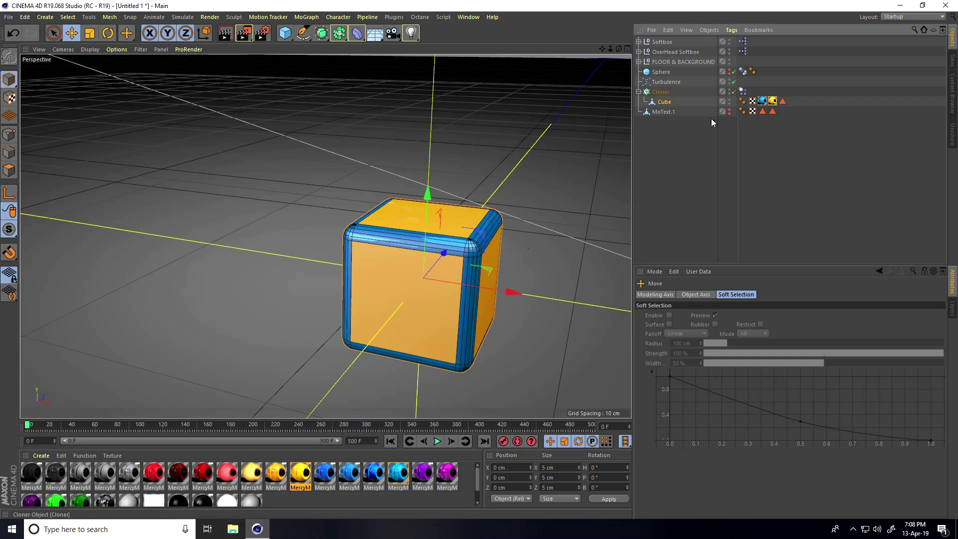
scroll(222, 293, down, 5)
scroll(322, 292, up, 2)
scroll(323, 293, up, 2)
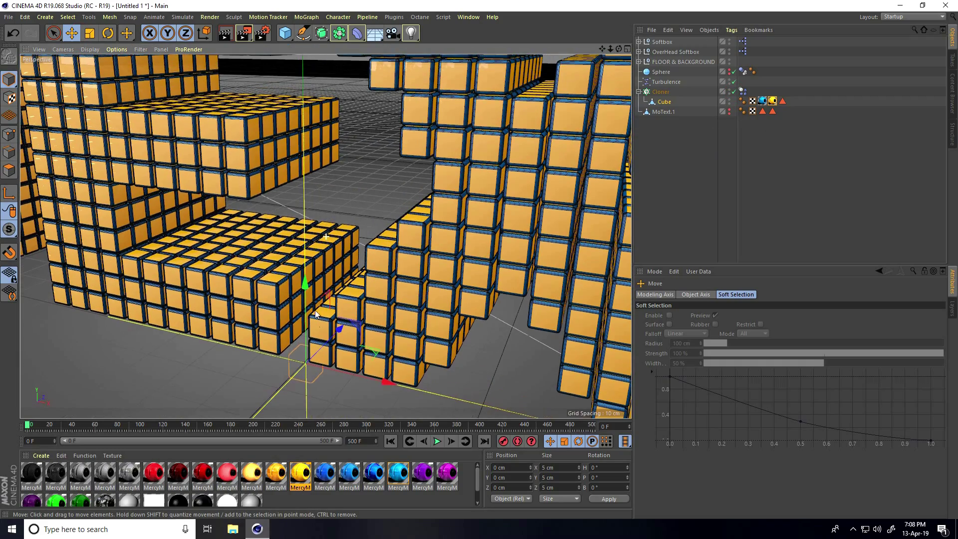
- Switch the viewport display mode to Gouraud Shading and check the whole cube text without wireframe lines
scroll(266, 127, up, 1)
click(87, 49)
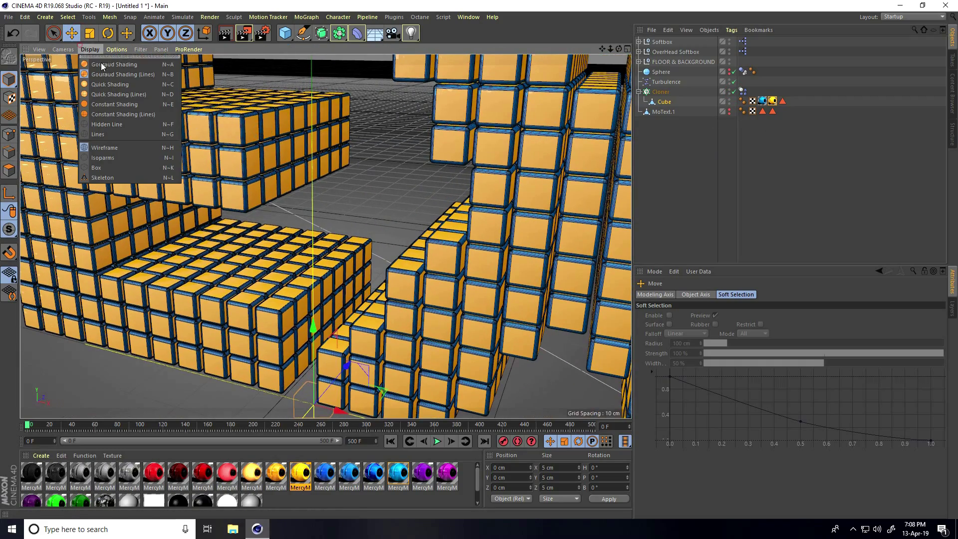
click(110, 67)
scroll(292, 234, down, 6)
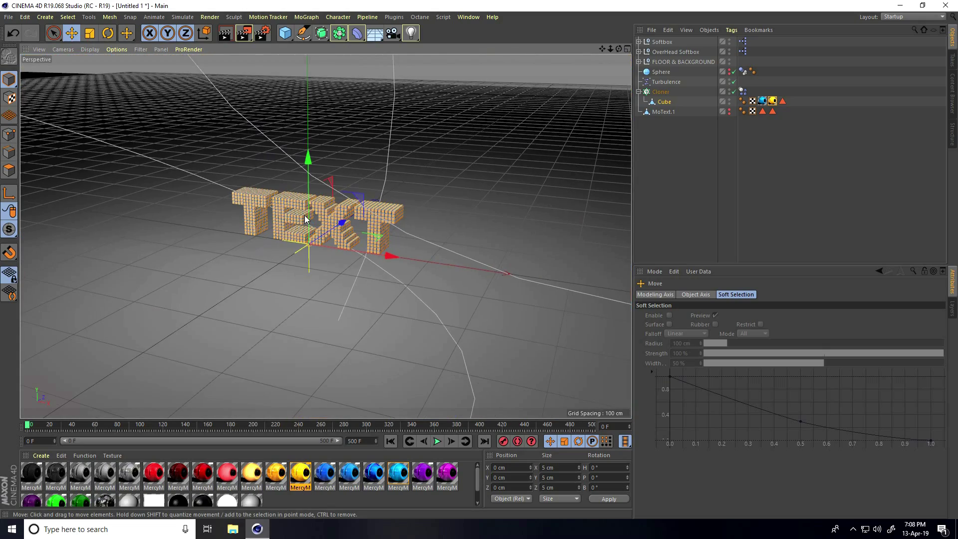
scroll(318, 212, up, 5)
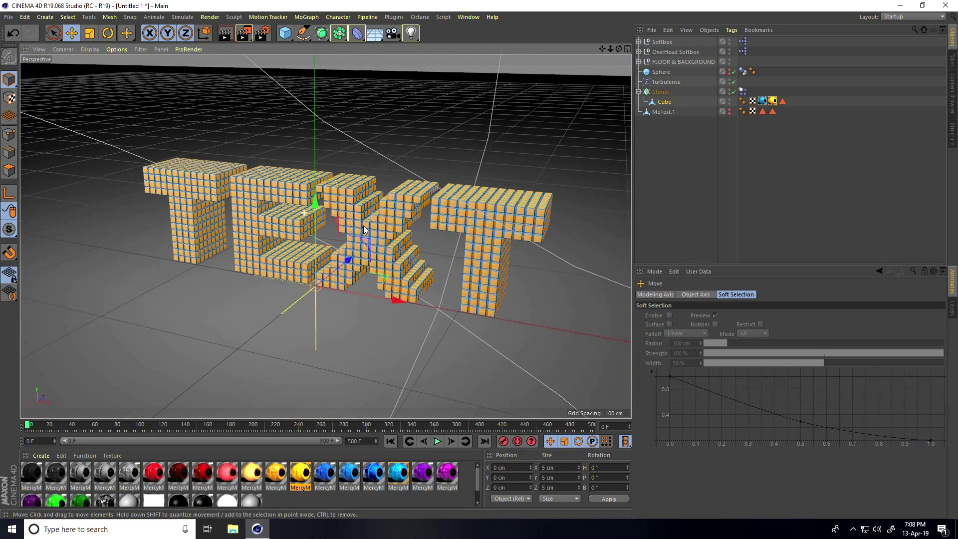
- Frame the text from the front, add a camera from this view and look through it
mouse_move(384, 211)
alt+mouse_down()
mouse_move(418, 193)
mouse_move(400, 191)
mouse_move(319, 238)
alt+mouse_up()
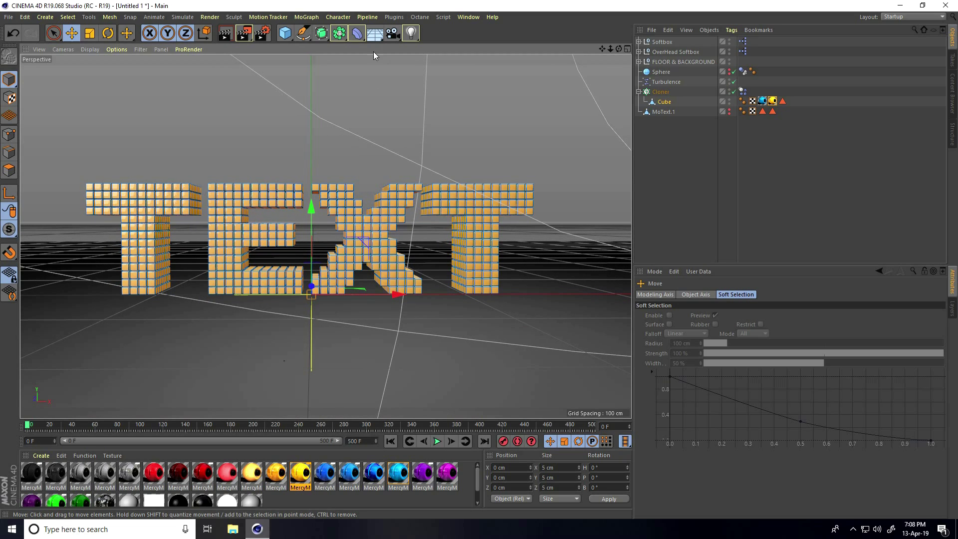
drag(392, 33, 418, 48)
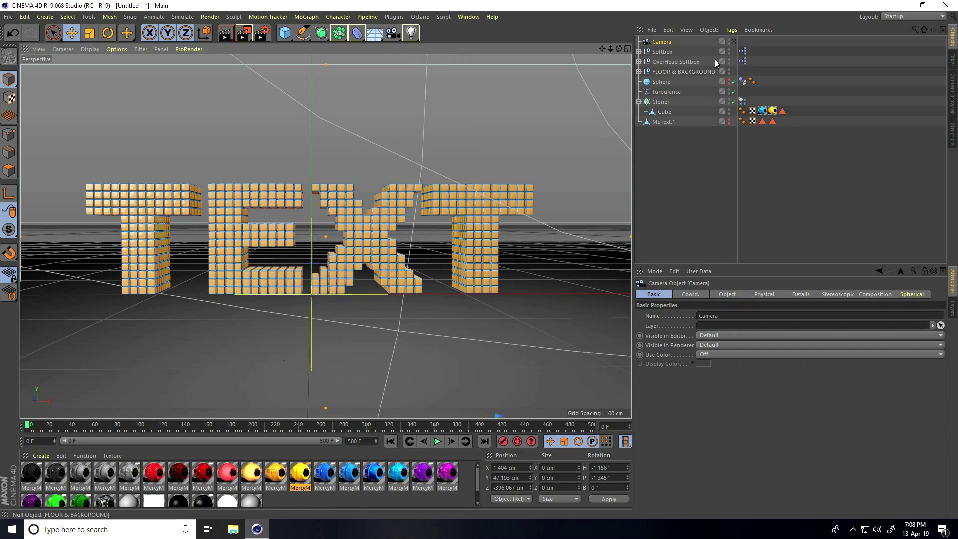
click(734, 42)
- Keyframe the camera at frame 0, keyframe it pulled back to about Z -838 cm at frame 199, and play back the move
click(389, 442)
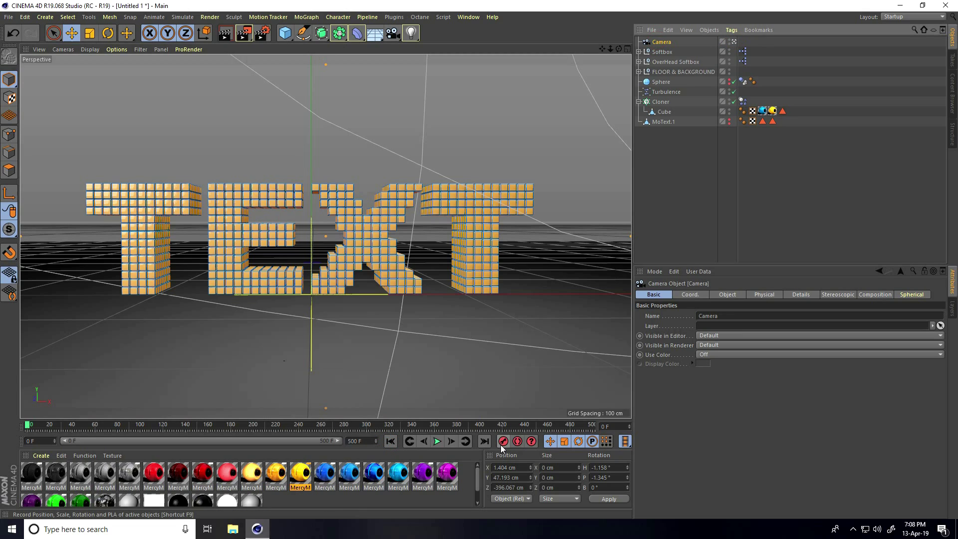
click(253, 426)
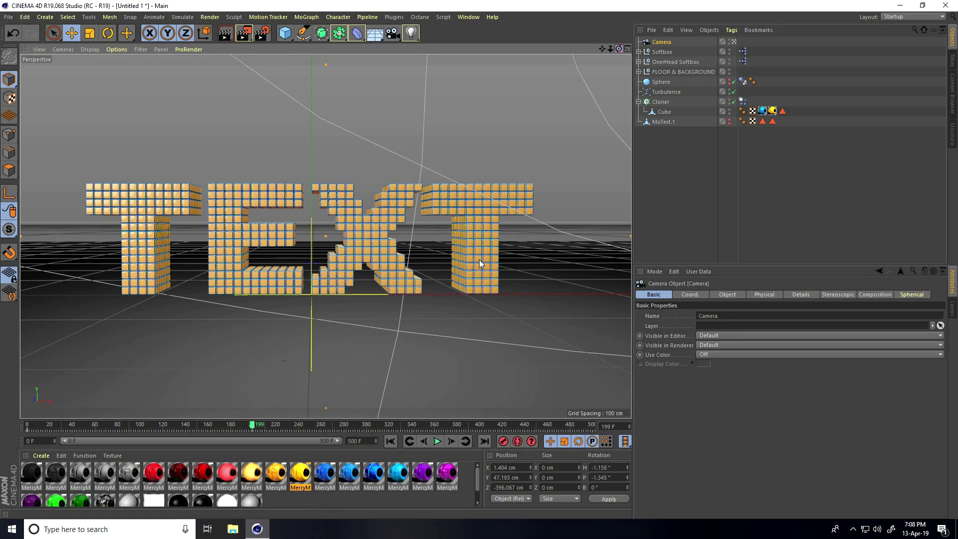
drag(611, 50, 503, 338)
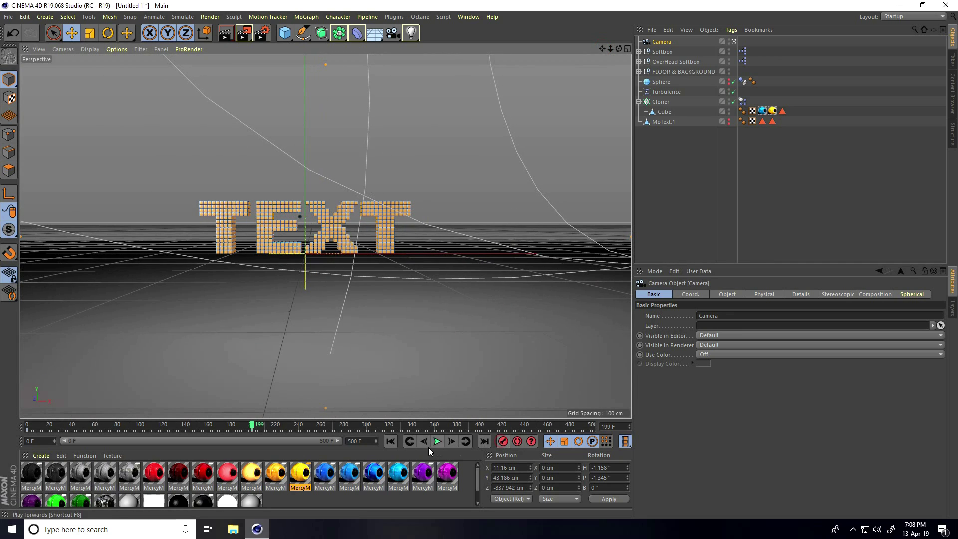
click(393, 442)
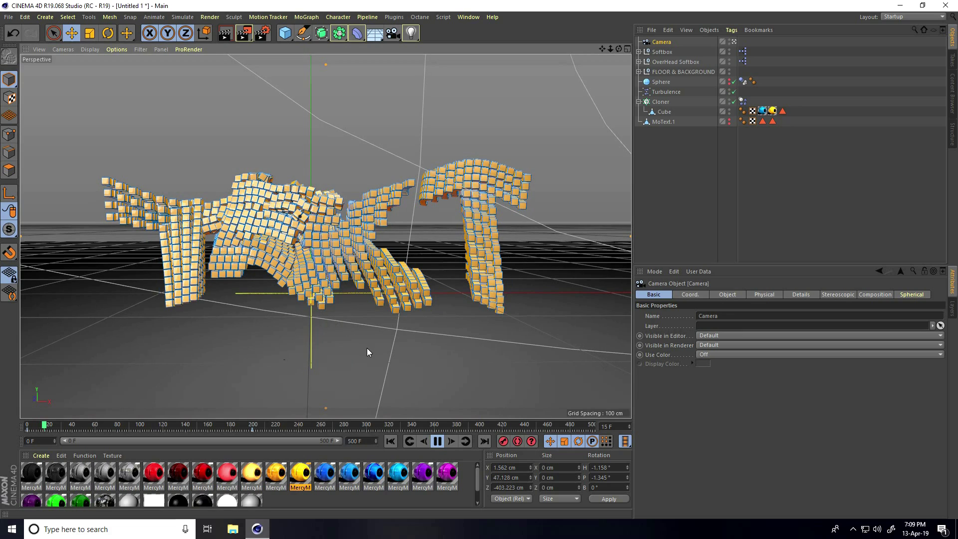
click(437, 441)
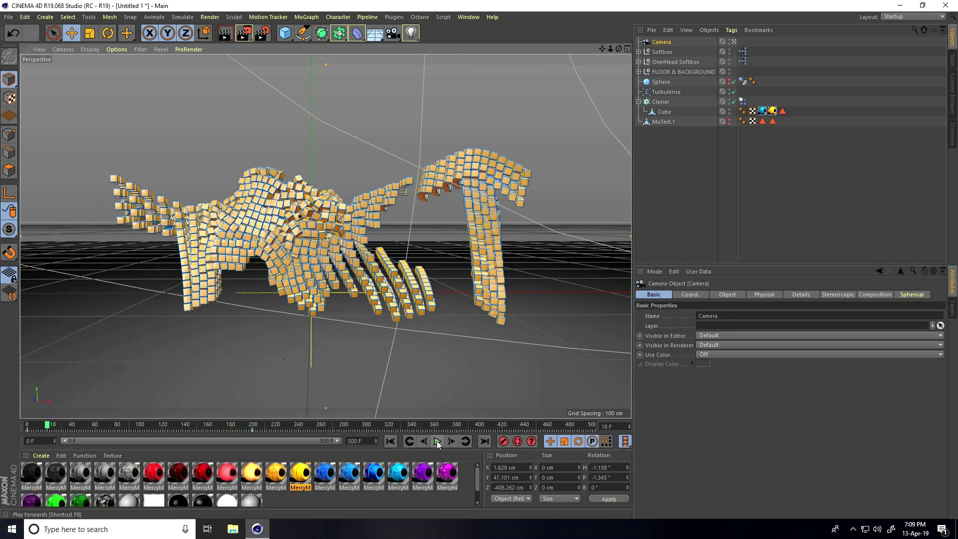
- Add the Ambient Occlusion and Global Illumination effects to the render settings and view the anti-aliasing options
click(262, 33)
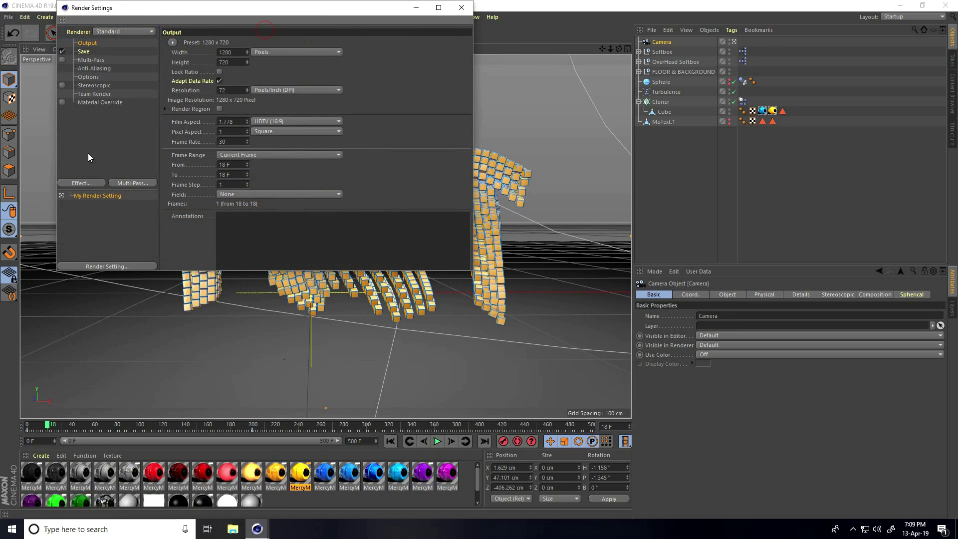
click(87, 183)
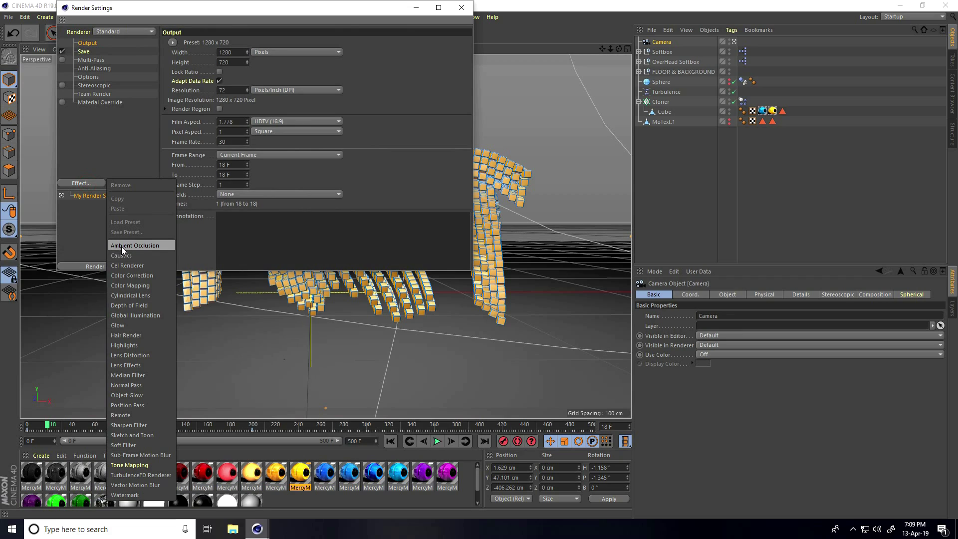
click(142, 247)
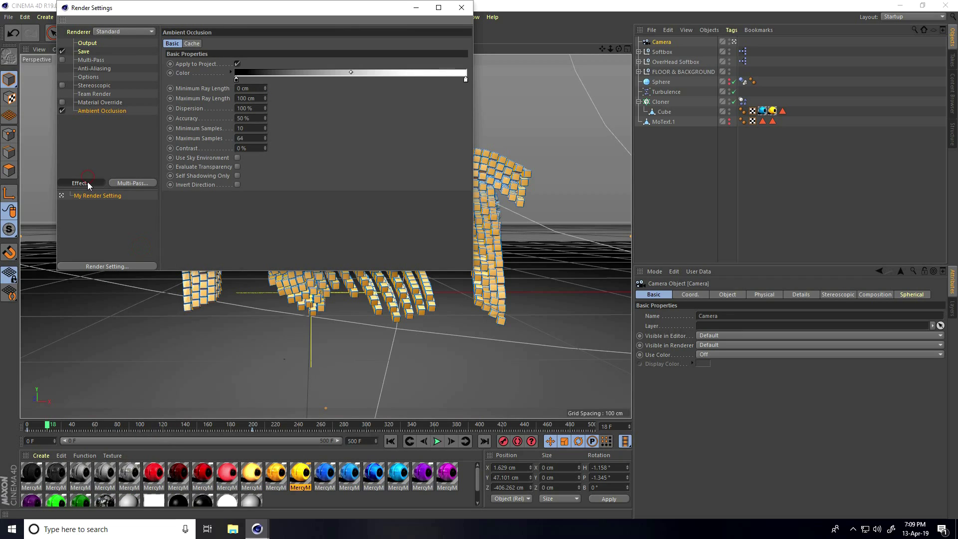
click(87, 183)
click(133, 305)
click(100, 68)
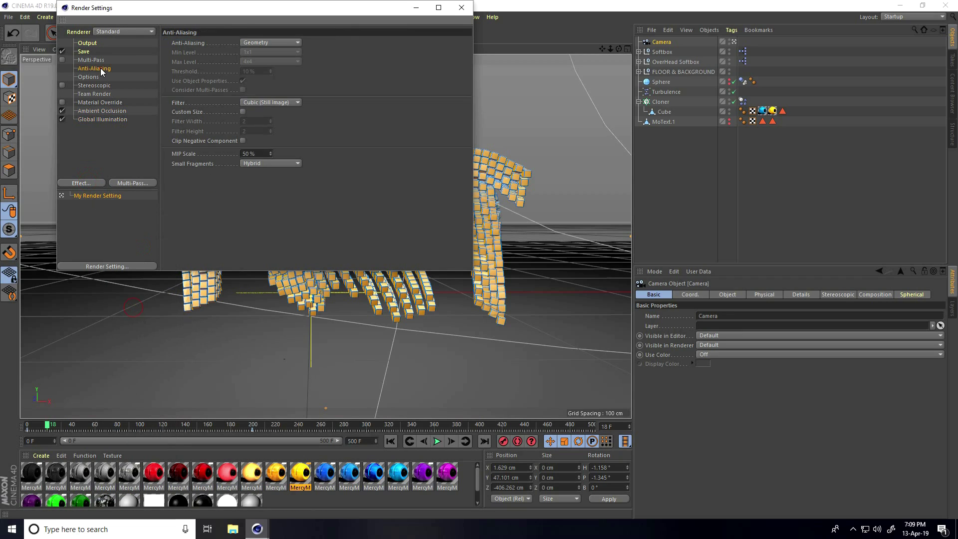
- Set the regular image save format to JPG in the render settings
click(84, 51)
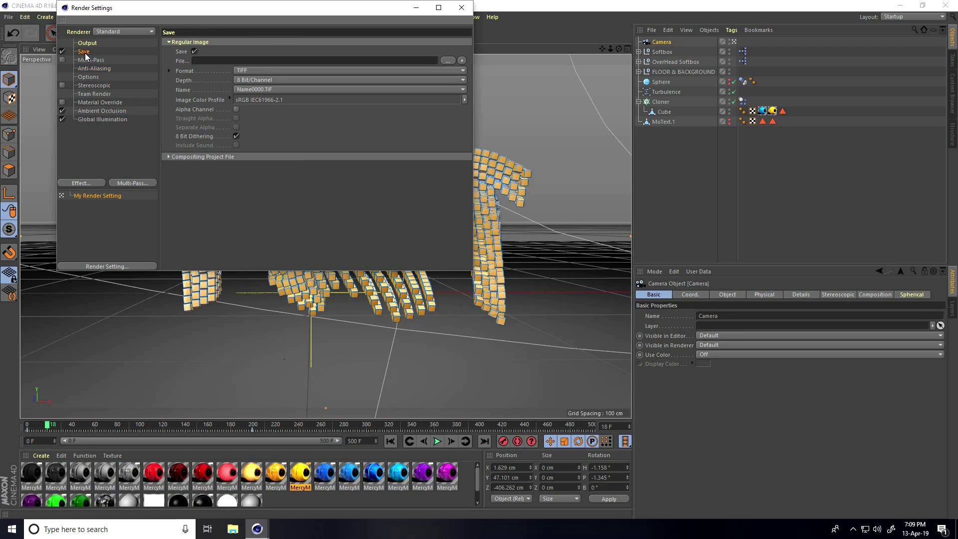
click(241, 70)
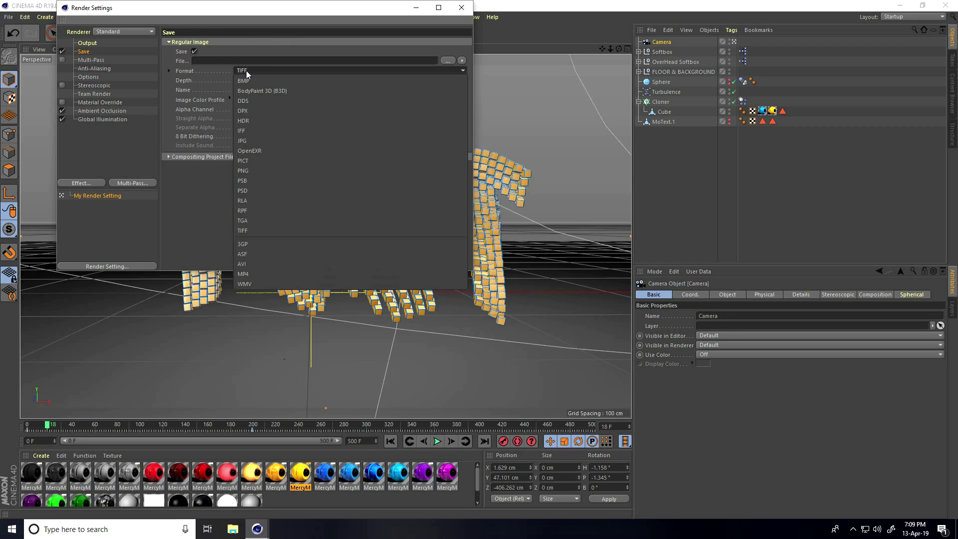
click(254, 140)
- Create a new folder on the Desktop and set the render output there with the file name "a"
click(448, 61)
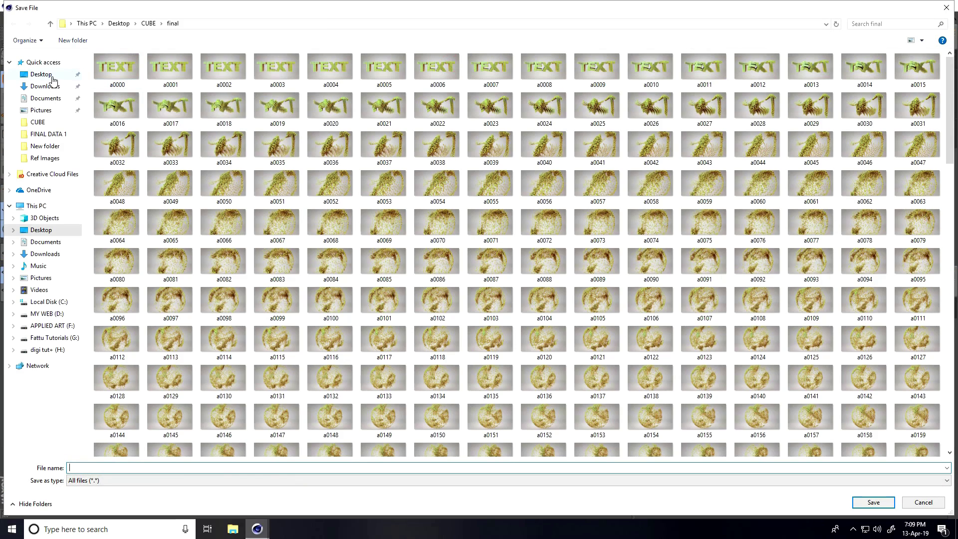
click(40, 74)
right_click(183, 216)
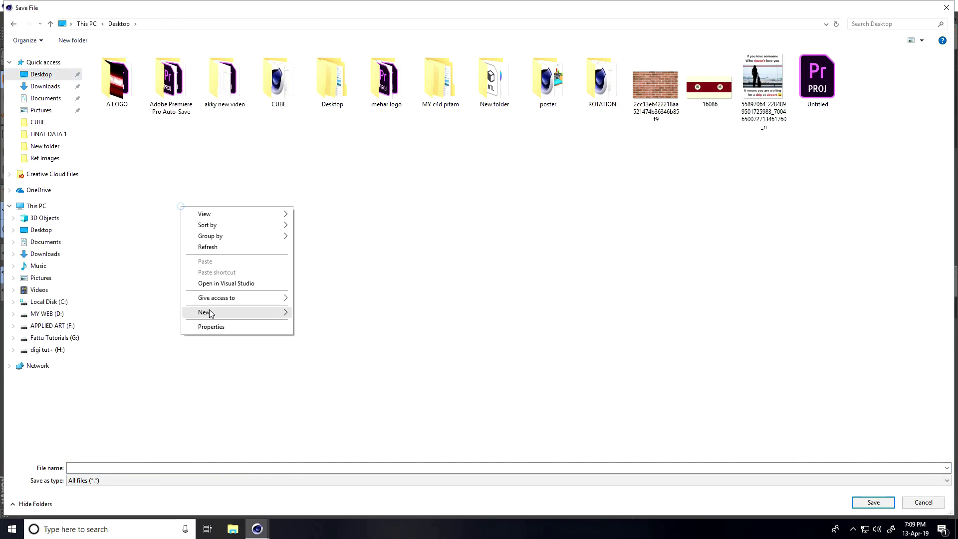
click(210, 313)
click(309, 309)
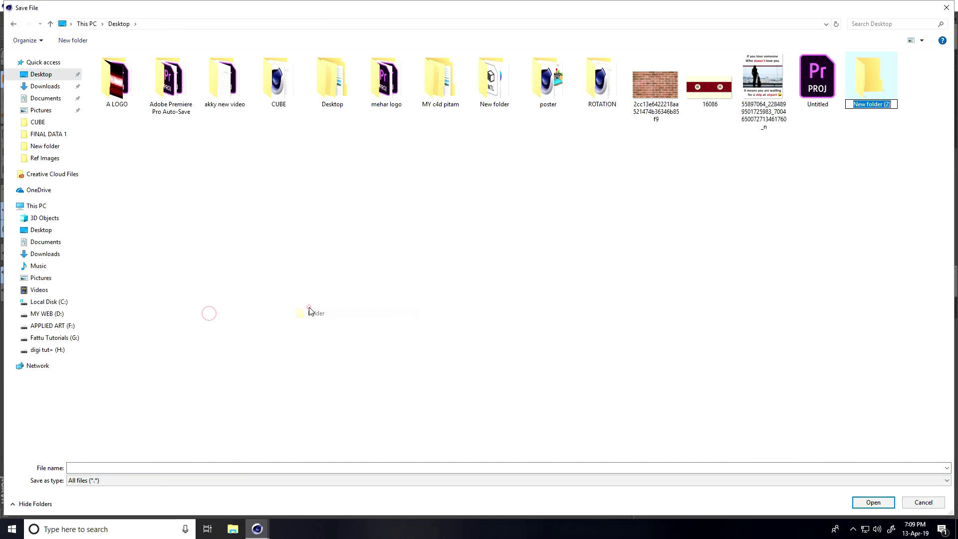
double_click(881, 82)
click(445, 466)
text(a)
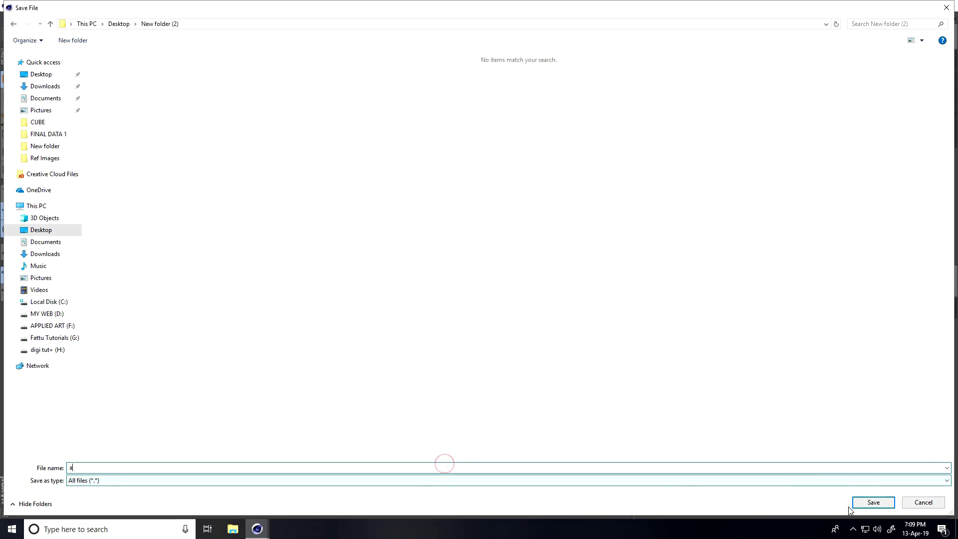
click(873, 502)
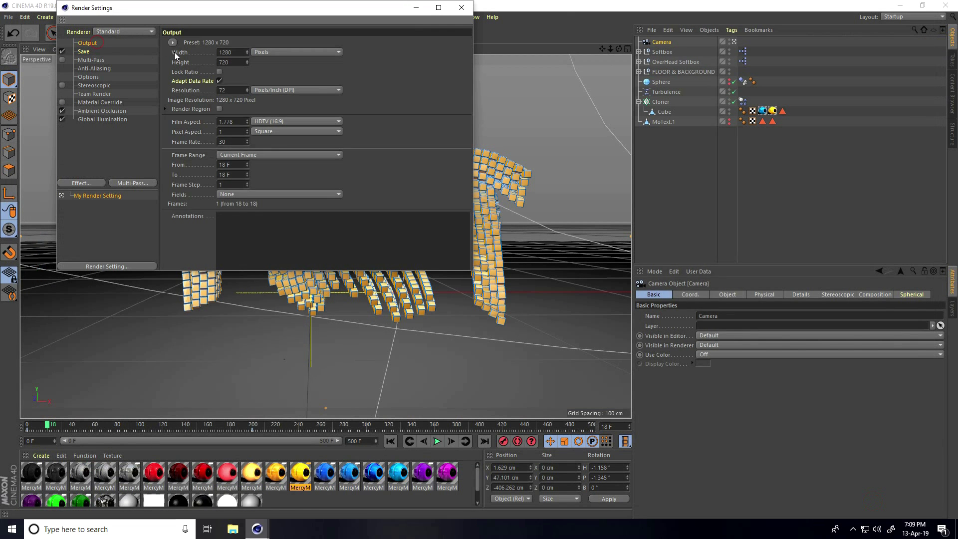
- Apply the HDTV 1080 29.97 output preset, set the frame range to All Frames and close the render settings
click(172, 43)
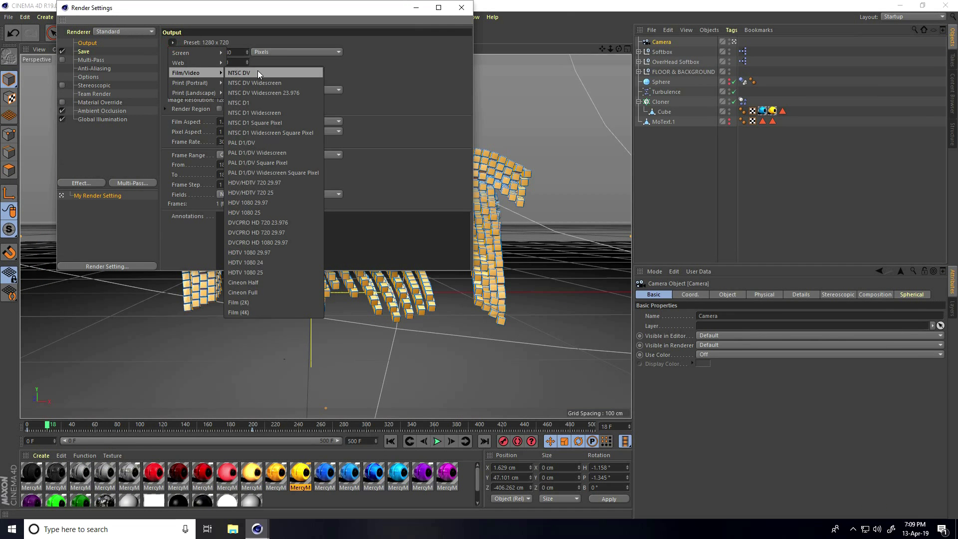
click(259, 252)
click(249, 155)
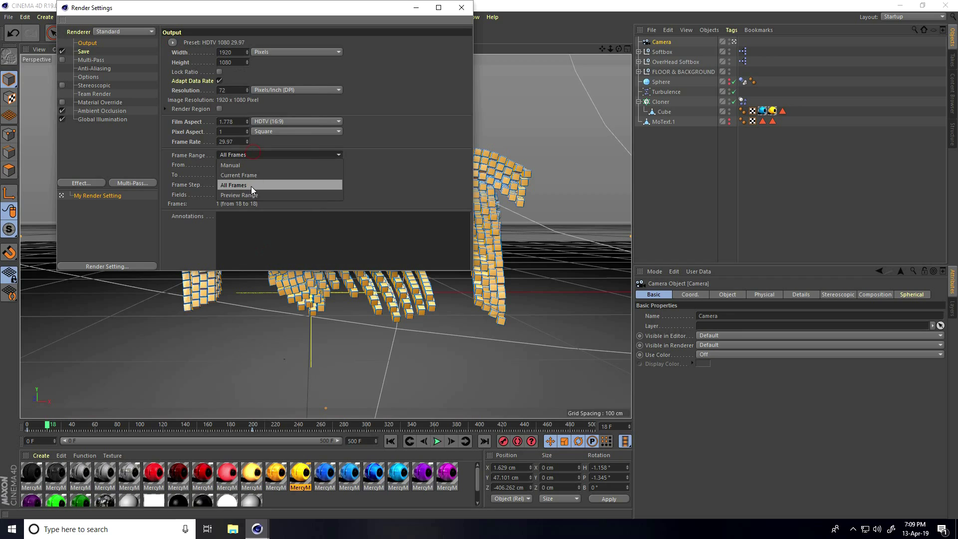
click(250, 186)
click(460, 9)
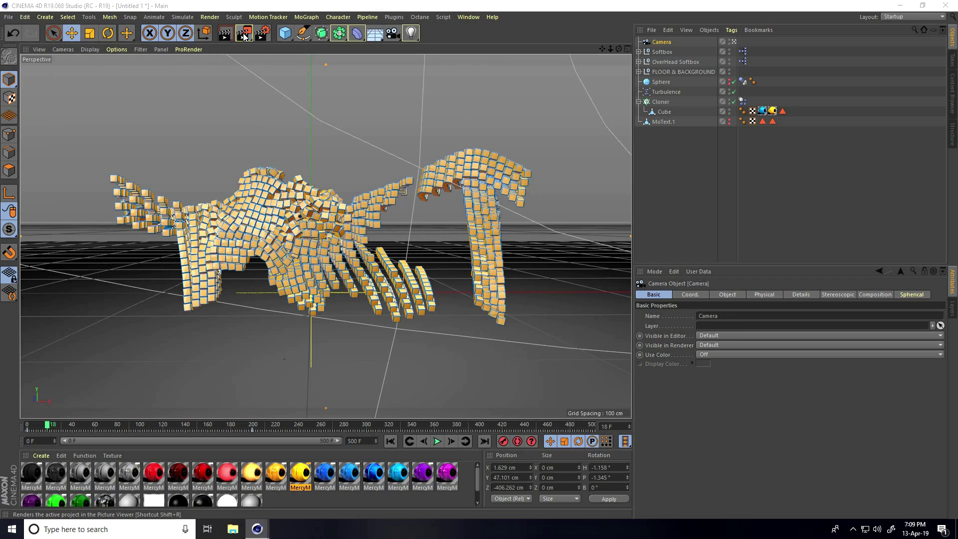
- Start rendering the full animation in the Picture Viewer
click(244, 34)
click(351, 408)
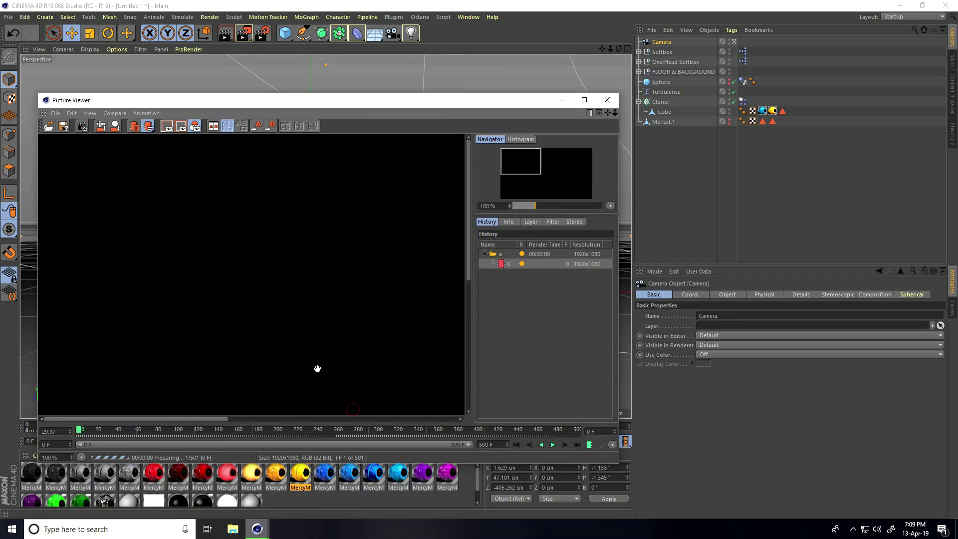